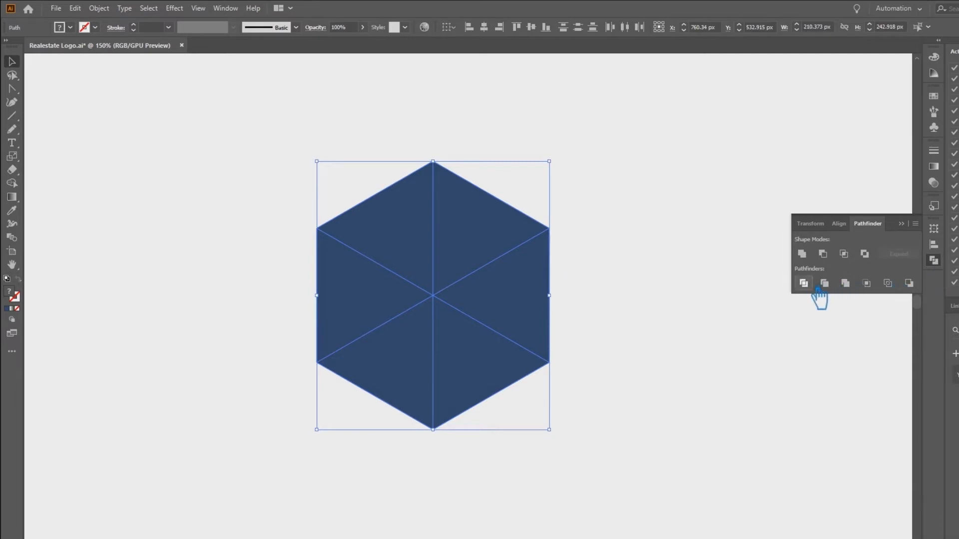
Ungroup the triangular pieces of the divided hexagon.
{"action": "left_click", "coordinate": [728, 263]}
{"action": "left_click", "coordinate": [547, 306]}
{"action": "right_click", "coordinate": [542, 300]}
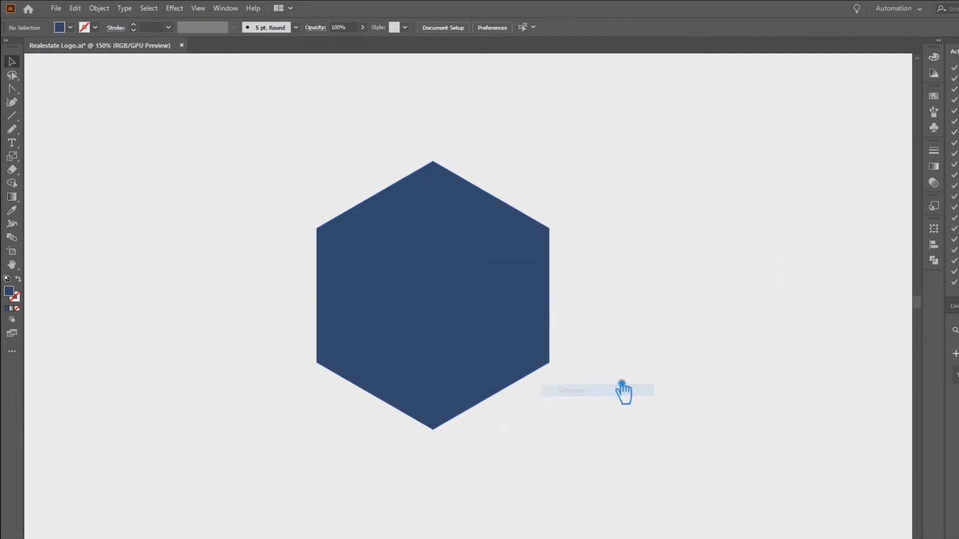
Unite the right and lower-right triangles of the hexagon into the cube's right face.
{"action": "left_click", "coordinate": [506, 344]}
{"action": "left_click", "coordinate": [527, 287], "text": "shift"}
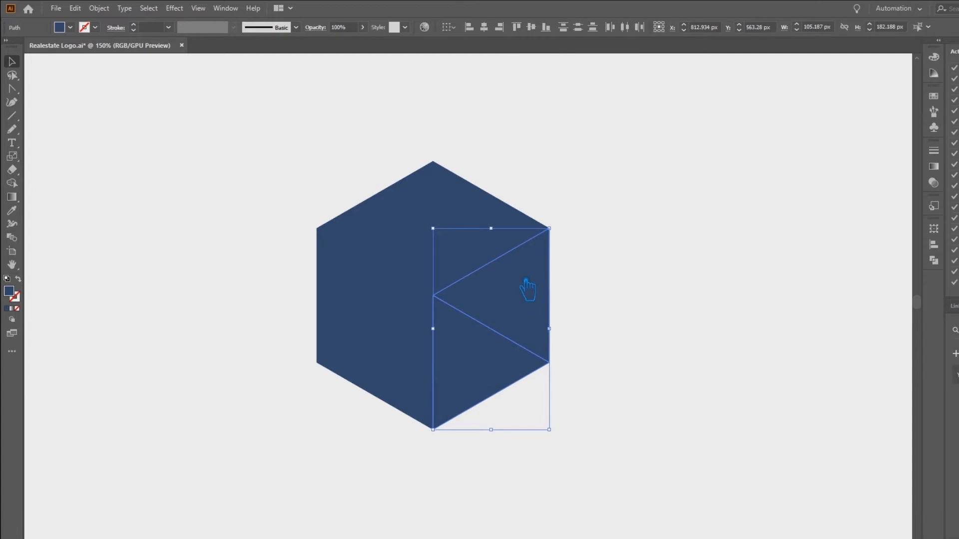
{"action": "left_click", "coordinate": [933, 260]}
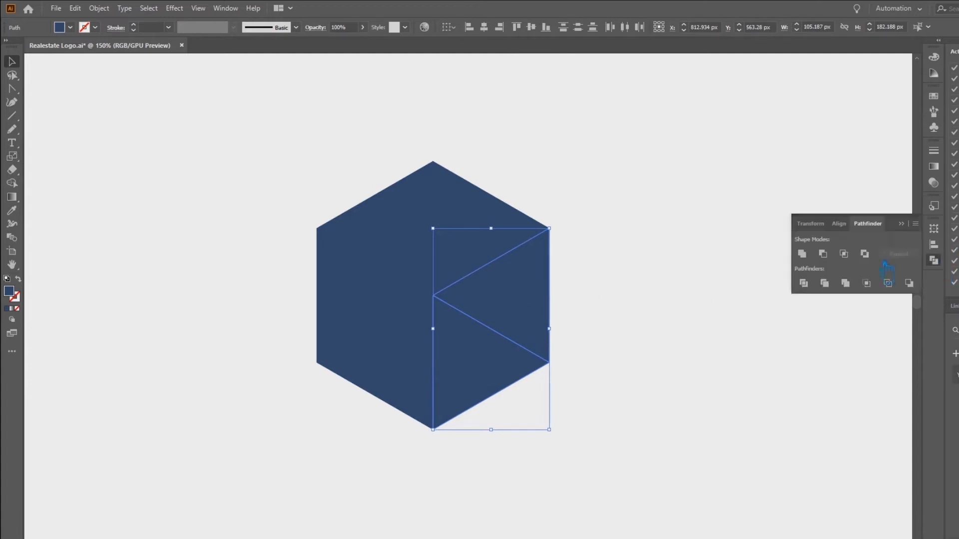
{"action": "left_click", "coordinate": [802, 254]}
Unite the left and lower-left triangles of the hexagon into the cube's left face.
{"action": "left_click", "coordinate": [386, 299]}
{"action": "left_click", "coordinate": [392, 332], "text": "shift"}
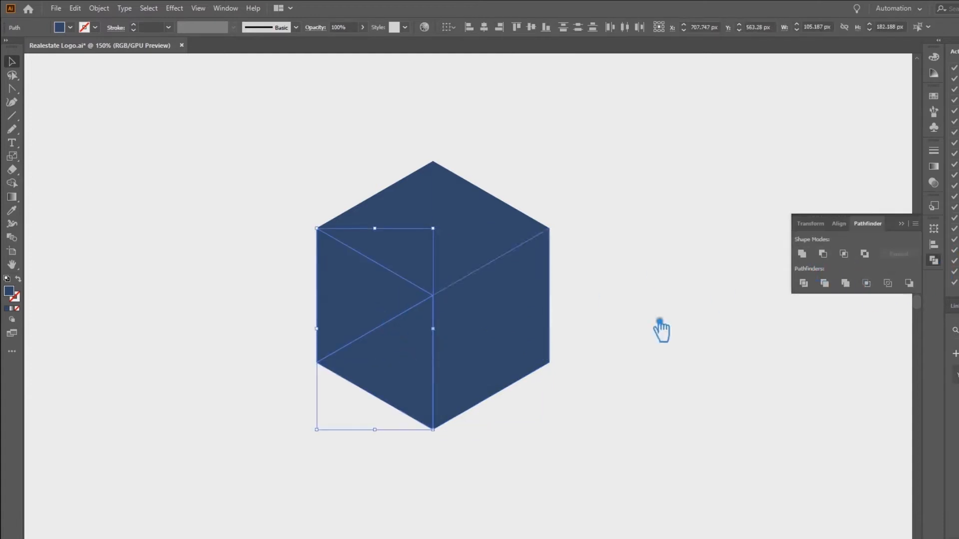
{"action": "left_click", "coordinate": [803, 254]}
Unite the two upper triangles of the hexagon into the cube's top face and deselect it.
{"action": "left_click", "coordinate": [467, 239]}
{"action": "left_click", "coordinate": [416, 234], "text": "shift"}
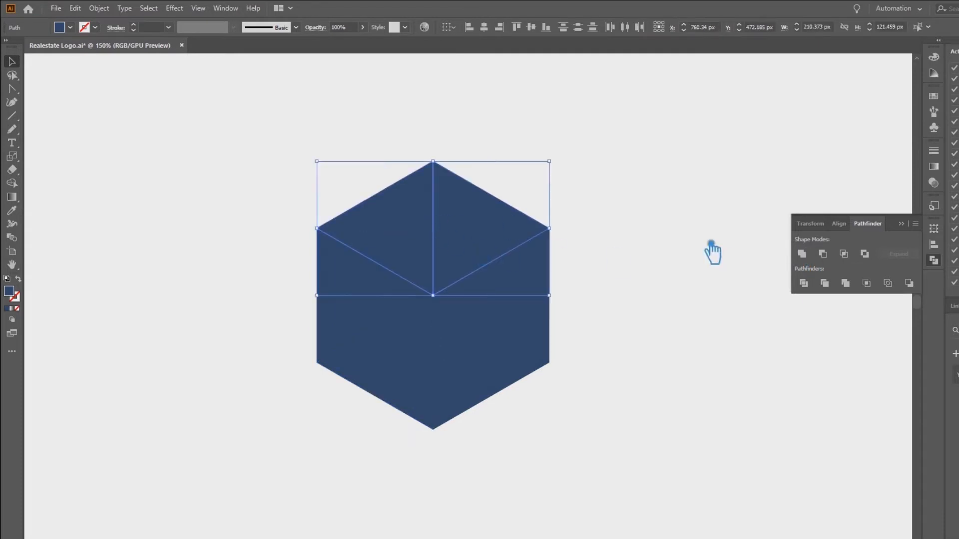
{"action": "left_click", "coordinate": [805, 255]}
{"action": "left_click", "coordinate": [901, 223]}
{"action": "left_click", "coordinate": [719, 314]}
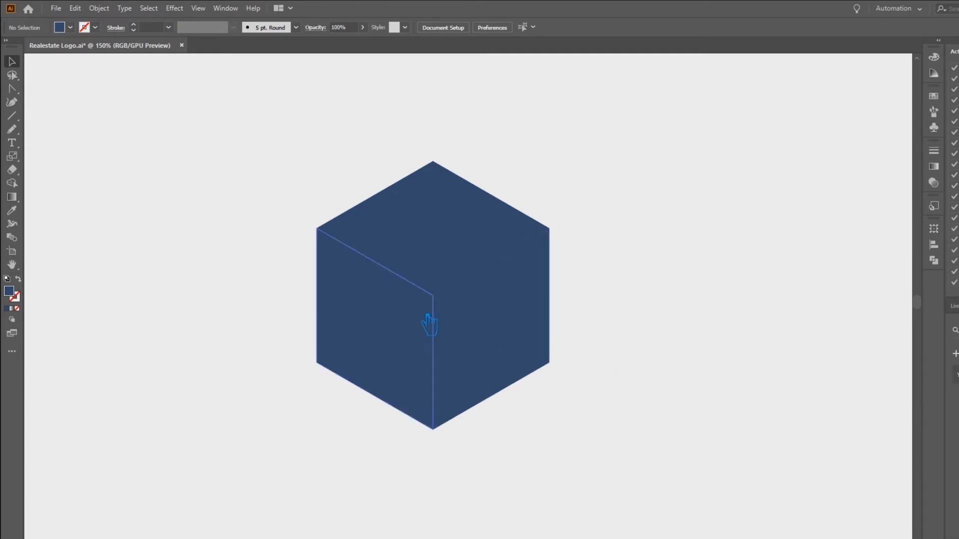
Draw a line from the hexagon's upper-left corner to its centre, with no fill and a 12 pt stroke in 6D82A0.
{"action": "left_click", "coordinate": [12, 115]}
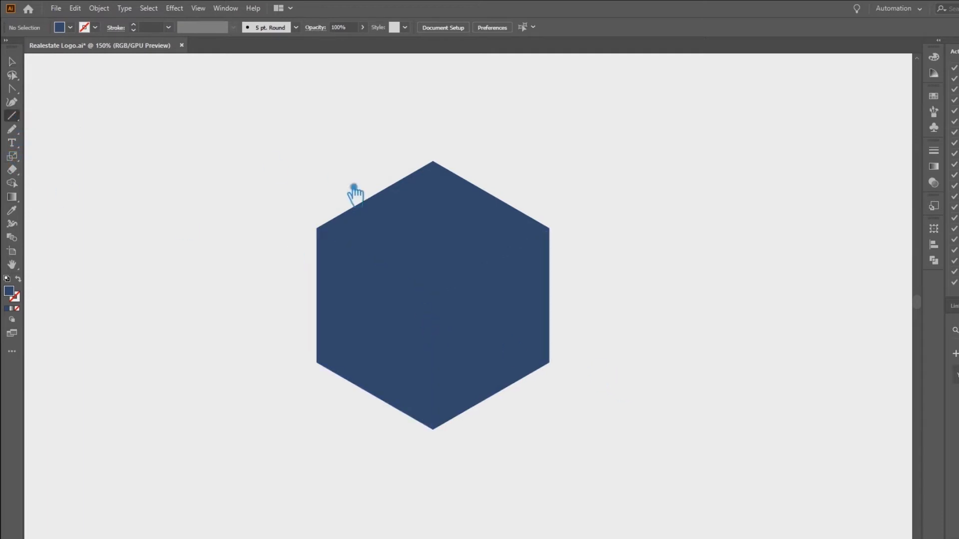
{"action": "left_click_drag", "start_coordinate": [325, 233], "coordinate": [444, 309]}
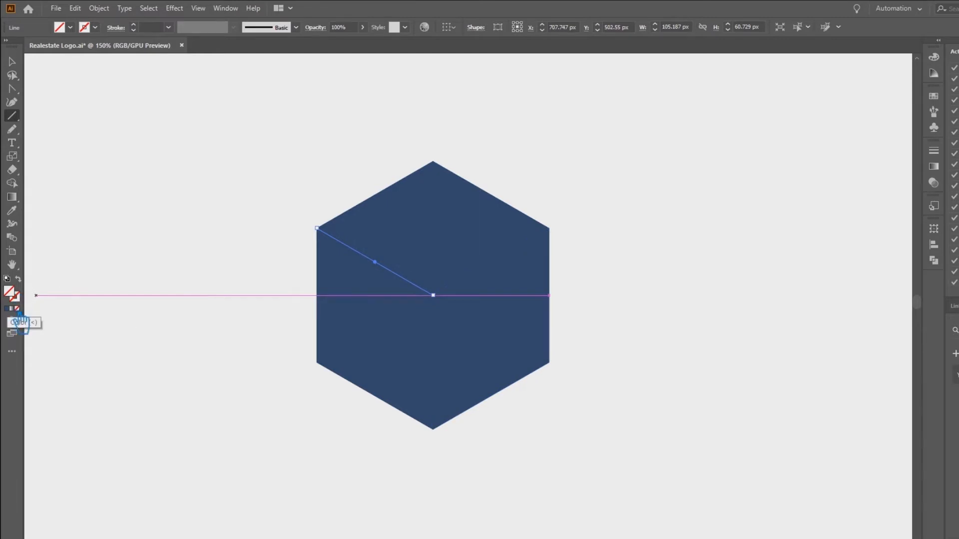
{"action": "left_click", "coordinate": [7, 308]}
{"action": "double_click", "coordinate": [14, 295]}
{"action": "left_click", "coordinate": [745, 171]}
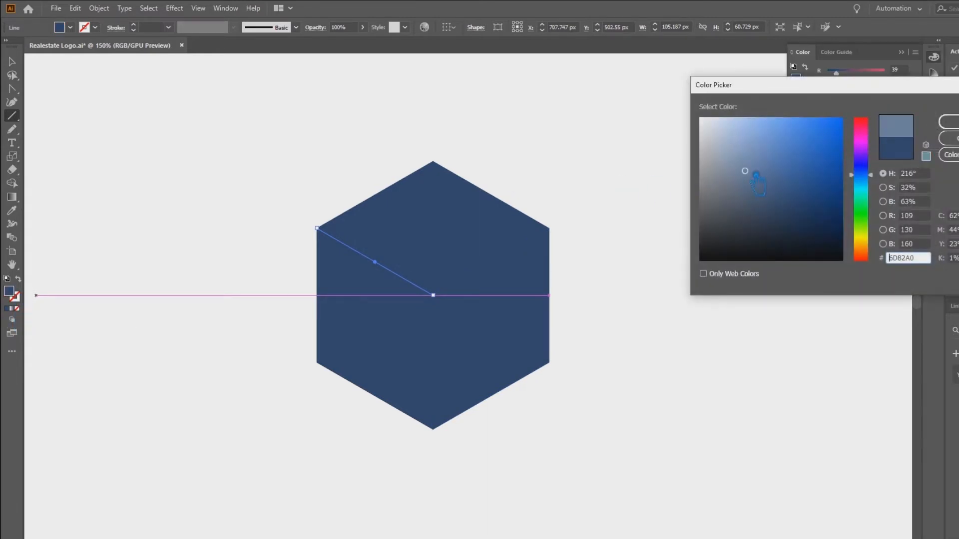
{"action": "left_click", "coordinate": [949, 121]}
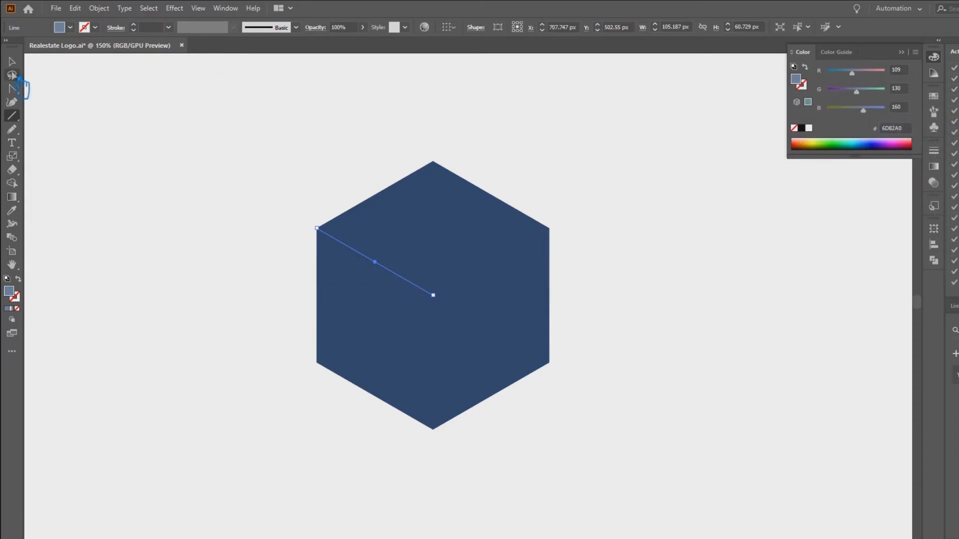
{"action": "left_click", "coordinate": [12, 62]}
{"action": "left_click", "coordinate": [19, 280]}
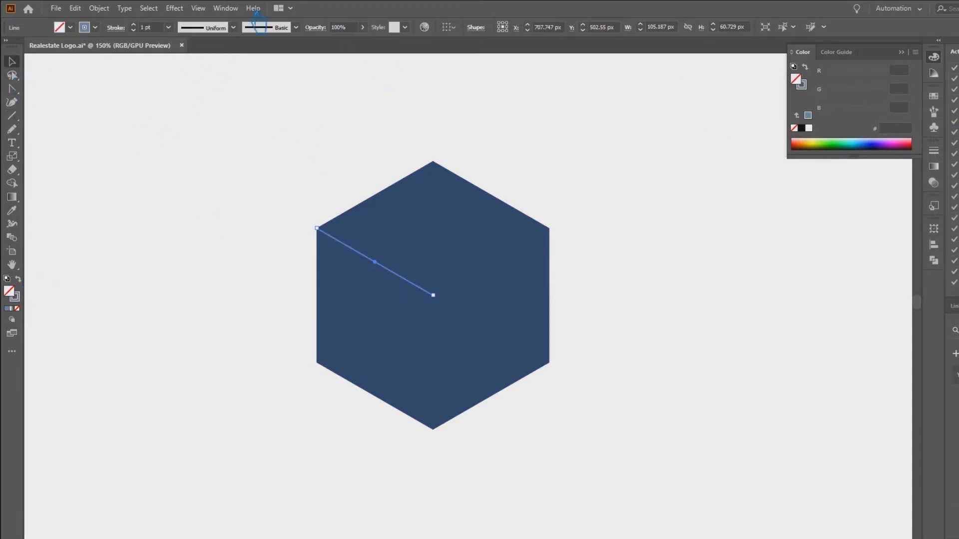
{"action": "scroll", "coordinate": [146, 31], "scroll_direction": "up", "scroll_amount": 6}
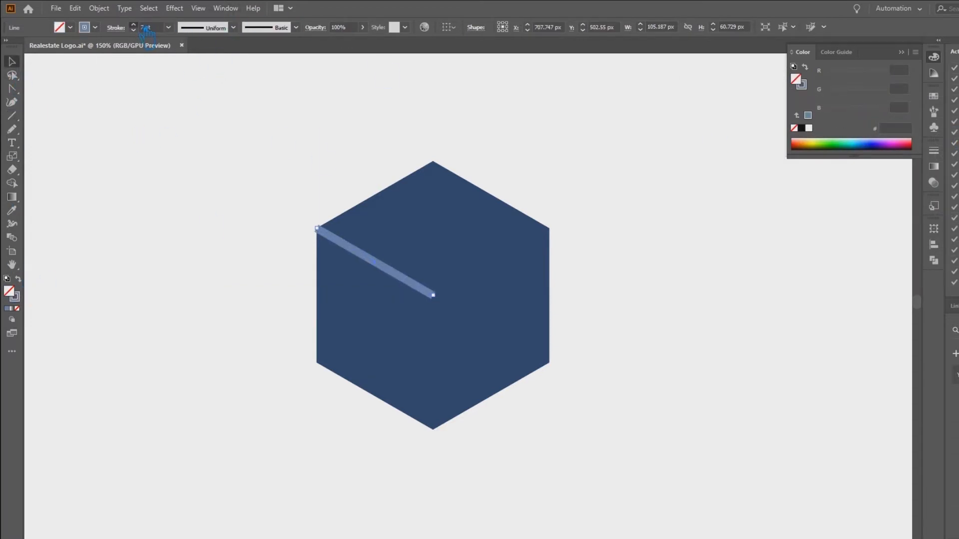
{"action": "scroll", "coordinate": [147, 31], "scroll_direction": "up", "scroll_amount": 3}
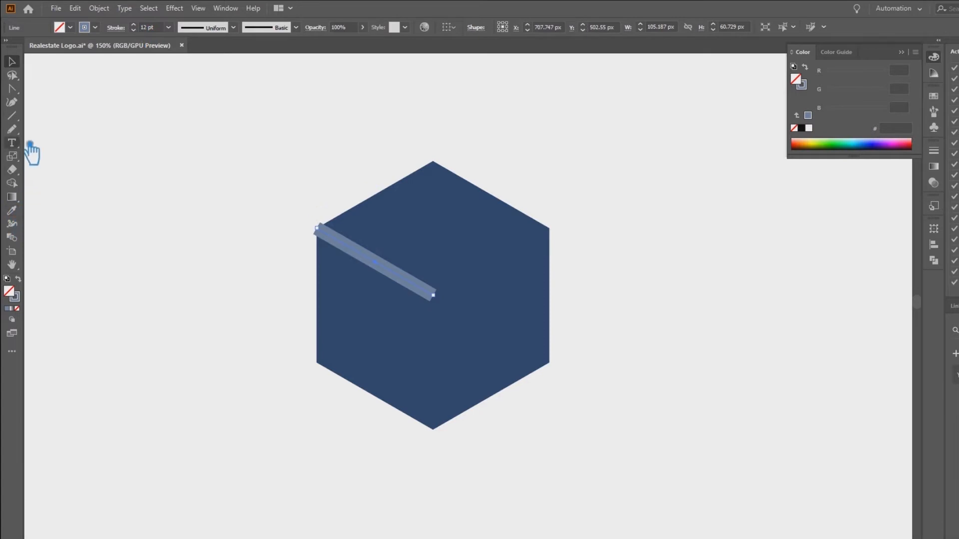
{"action": "left_click", "coordinate": [11, 116]}
{"action": "left_click_drag", "start_coordinate": [559, 238], "coordinate": [443, 306]}
{"action": "key", "text": "ctrl+z"}
Draw matching lines from the hexagon's upper-right corner and its bottom corner to the centre.
{"action": "left_click", "coordinate": [11, 61]}
{"action": "left_click", "coordinate": [77, 105]}
{"action": "left_click", "coordinate": [12, 115]}
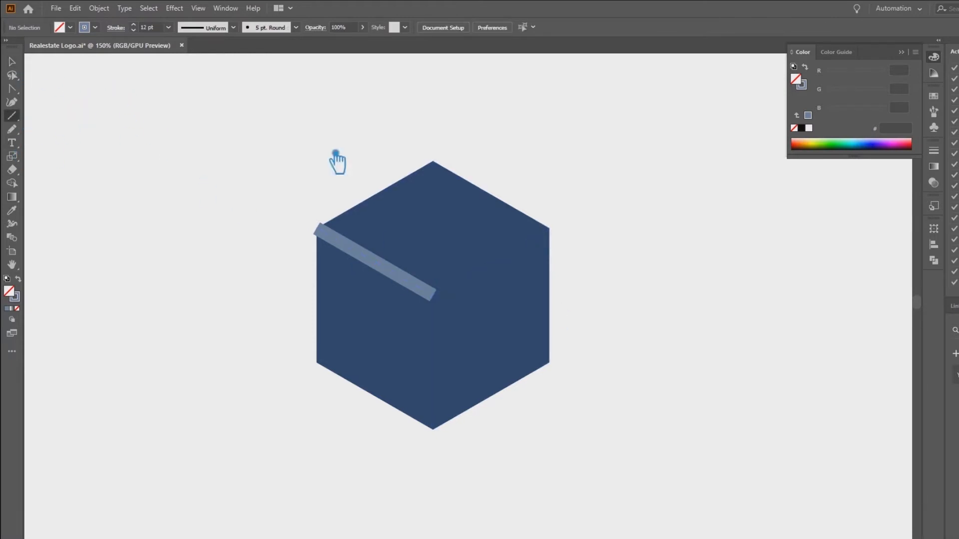
{"action": "left_click_drag", "start_coordinate": [556, 239], "coordinate": [443, 307]}
{"action": "key", "text": "ctrl+shift+a"}
{"action": "mouse_move", "coordinate": [443, 307]}
{"action": "left_mouse_down"}
{"action": "mouse_move", "coordinate": [429, 433]}
{"action": "mouse_move", "coordinate": [444, 435]}
{"action": "mouse_move", "coordinate": [432, 413]}
{"action": "mouse_move", "coordinate": [439, 304]}
{"action": "left_mouse_up"}
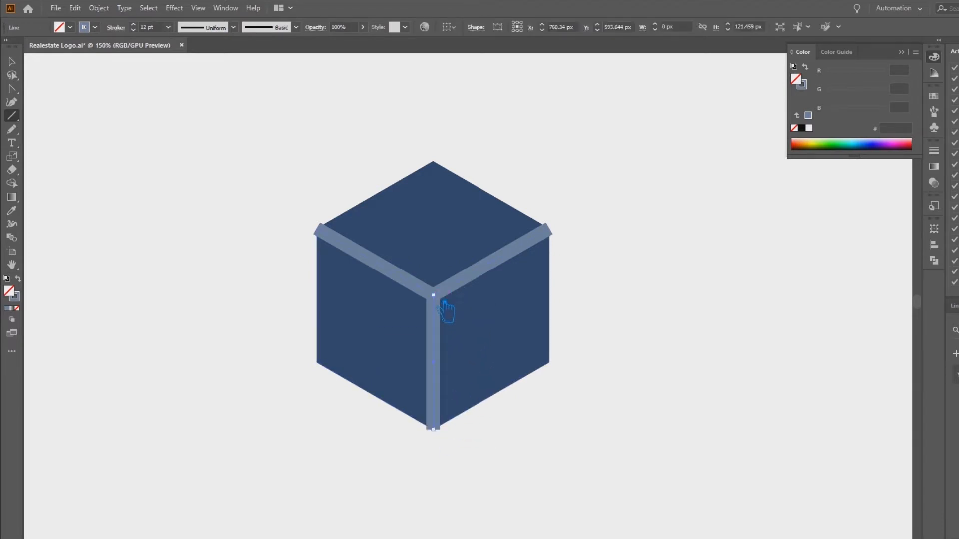
Join the three lines that meet at the hexagon's centre into one Y-shaped path.
{"action": "left_click", "coordinate": [19, 62]}
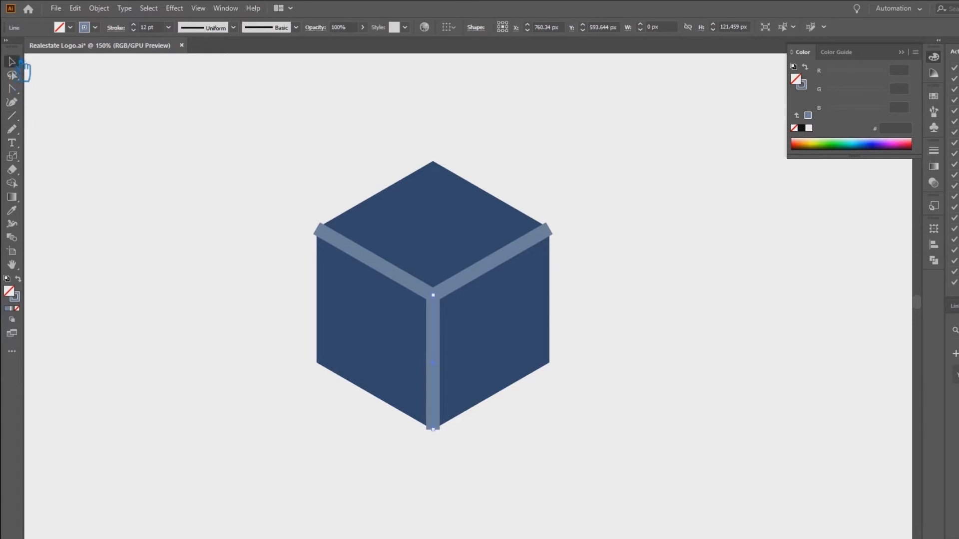
{"action": "left_click", "coordinate": [667, 339]}
{"action": "left_click_drag", "start_coordinate": [561, 325], "coordinate": [421, 278]}
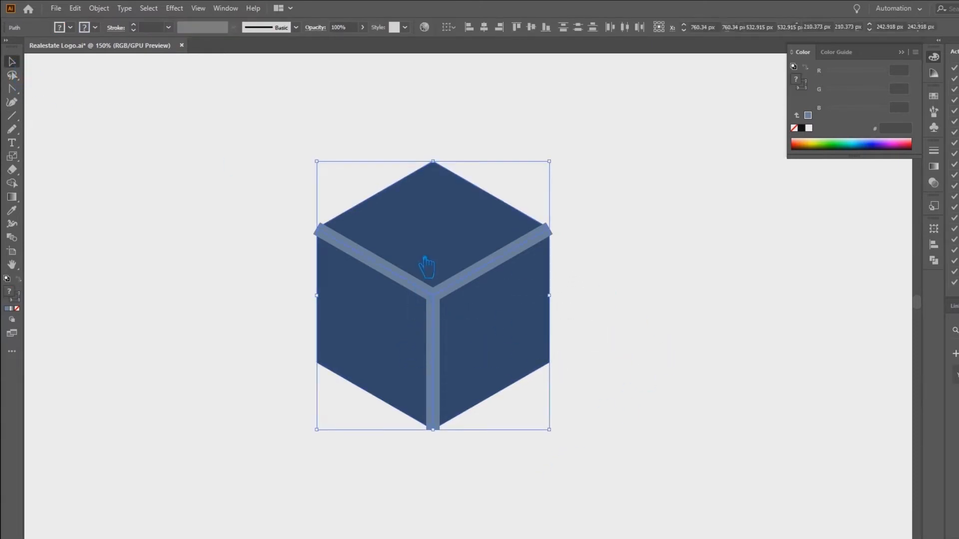
{"action": "left_click", "coordinate": [428, 269]}
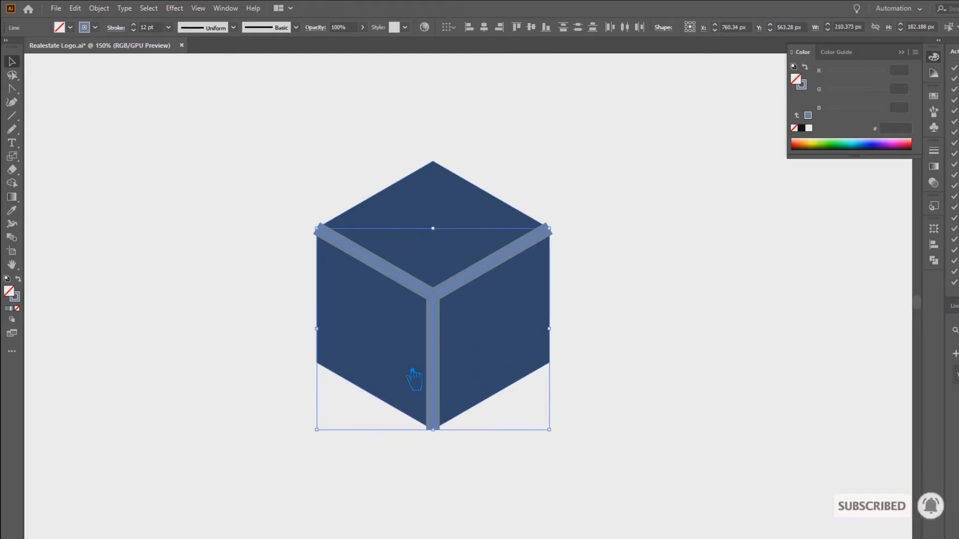
{"action": "right_click", "coordinate": [434, 295]}
{"action": "left_click", "coordinate": [484, 378]}
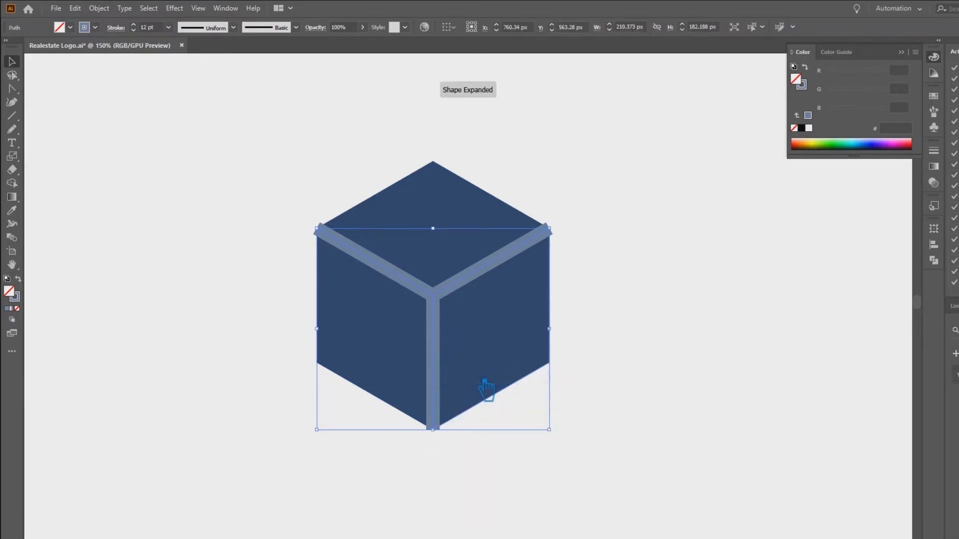
{"action": "left_click", "coordinate": [690, 339]}
{"action": "left_click", "coordinate": [469, 299]}
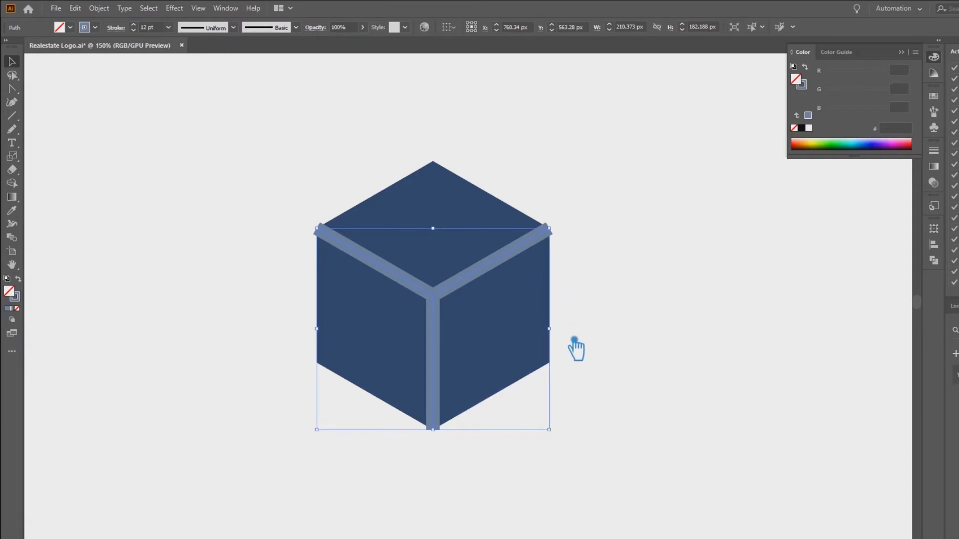
{"action": "left_click", "coordinate": [102, 8]}
{"action": "mouse_move", "coordinate": [120, 250]}
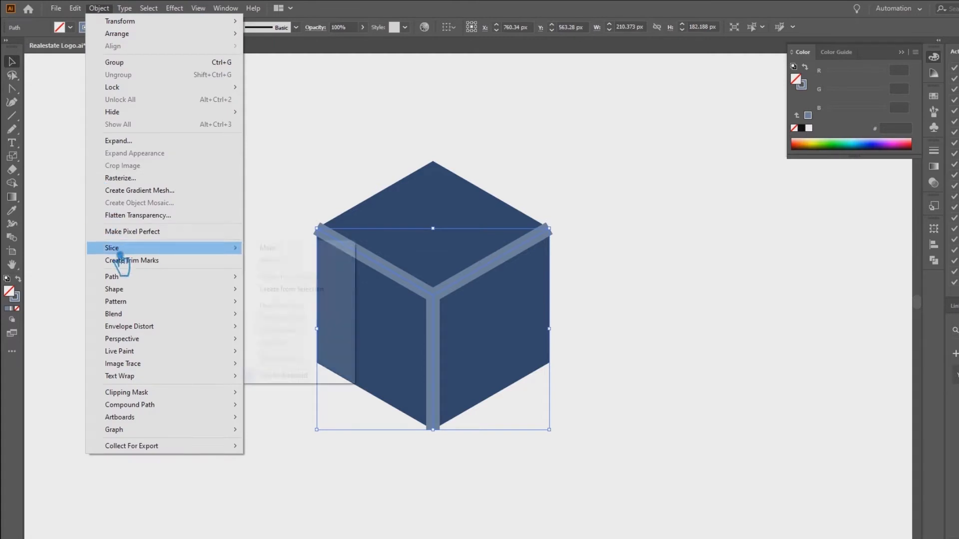
{"action": "left_click", "coordinate": [149, 144]}
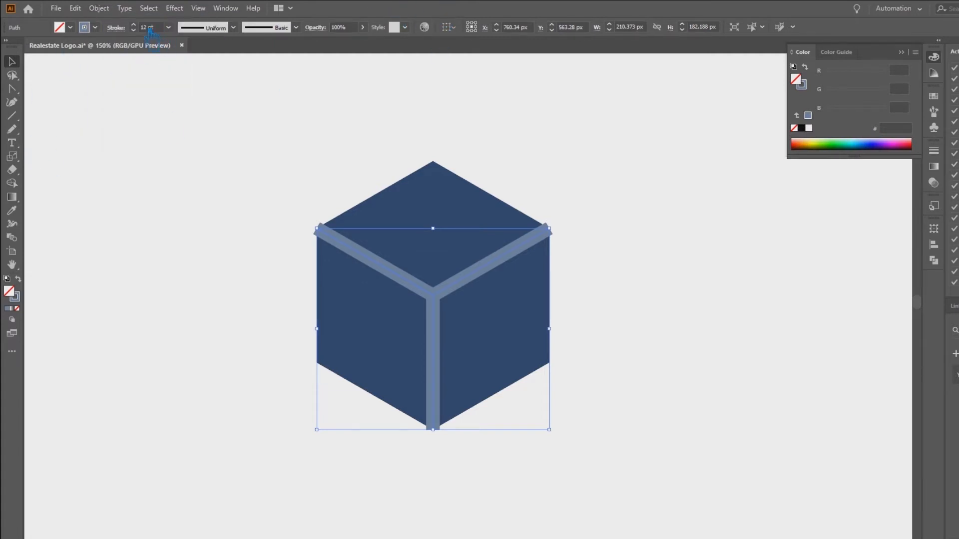
Set the Y-shaped path's stroke weight to 19 pt.
{"action": "scroll", "coordinate": [144, 30], "scroll_direction": "up", "scroll_amount": 5}
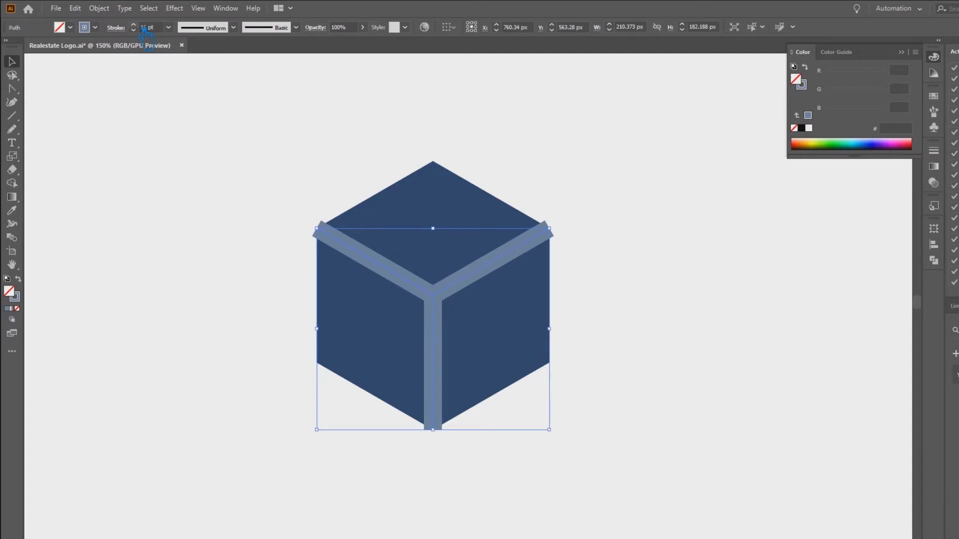
{"action": "scroll", "coordinate": [145, 33], "scroll_direction": "up", "scroll_amount": 1}
{"action": "scroll", "coordinate": [146, 33], "scroll_direction": "up", "scroll_amount": 1}
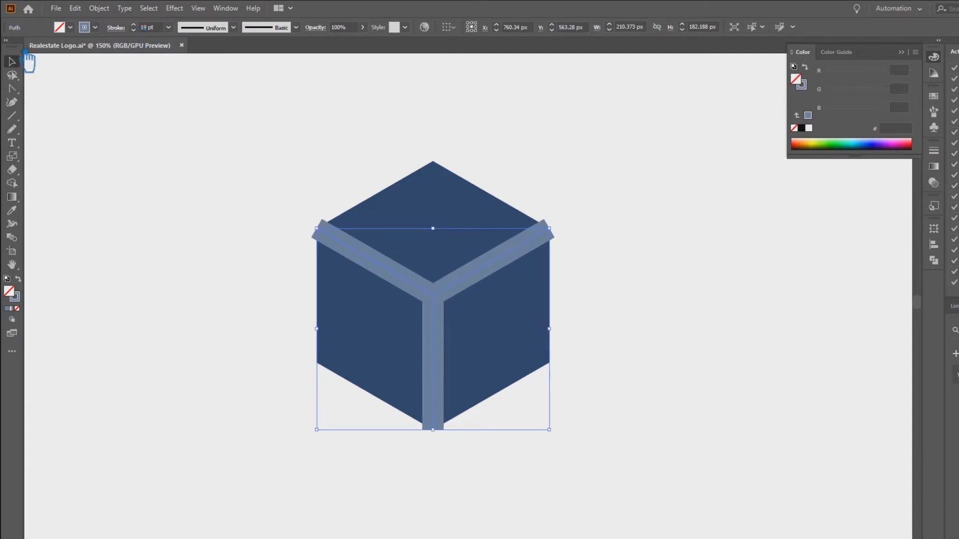
{"action": "left_click", "coordinate": [90, 122]}
Expand the Y-shaped stroke into a filled outline and unite it into a single shape.
{"action": "left_click", "coordinate": [489, 275]}
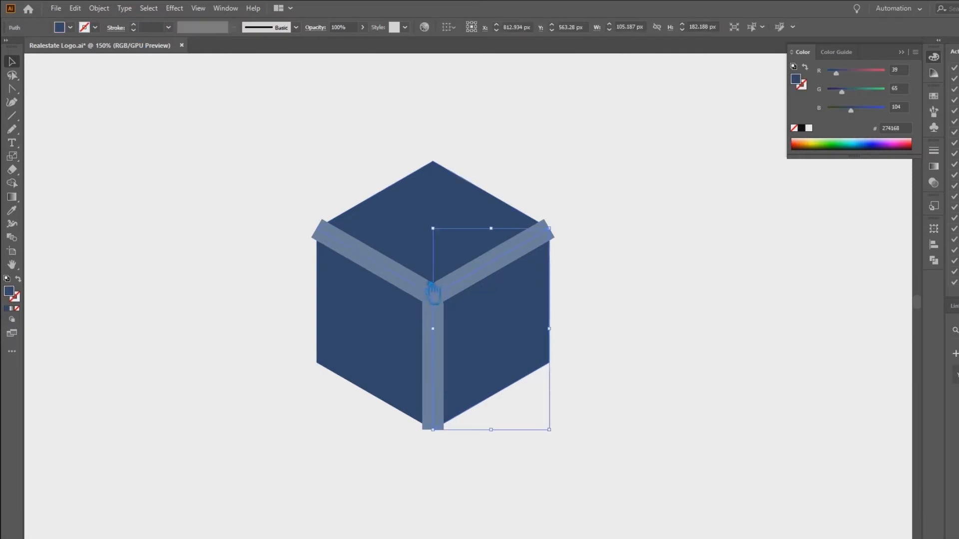
{"action": "left_click", "coordinate": [415, 287]}
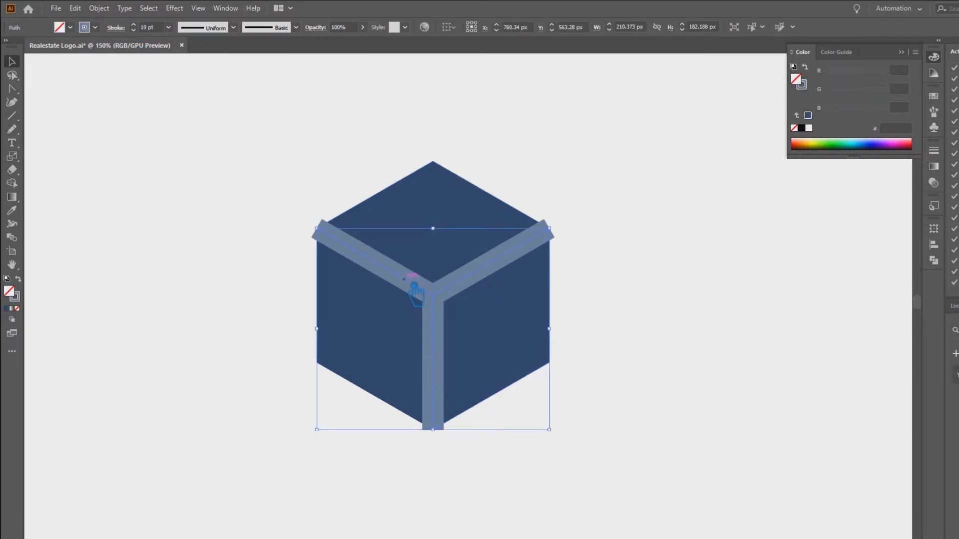
{"action": "left_click", "coordinate": [99, 8]}
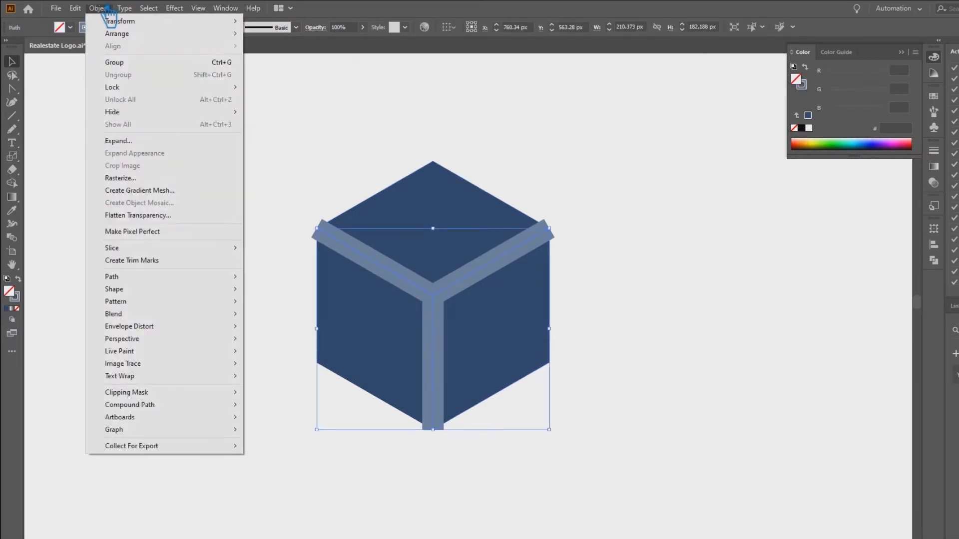
{"action": "left_click", "coordinate": [129, 140]}
{"action": "left_click", "coordinate": [514, 363]}
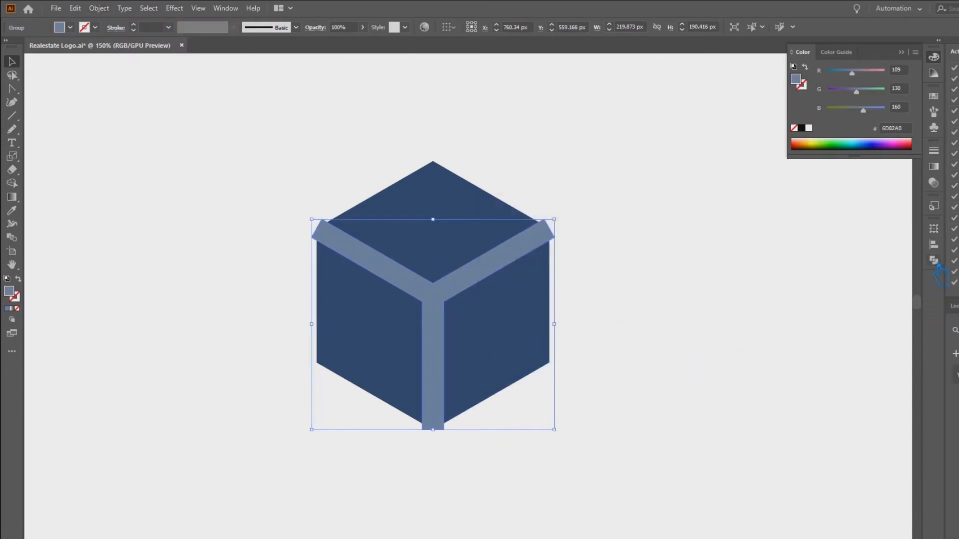
{"action": "left_click", "coordinate": [933, 260]}
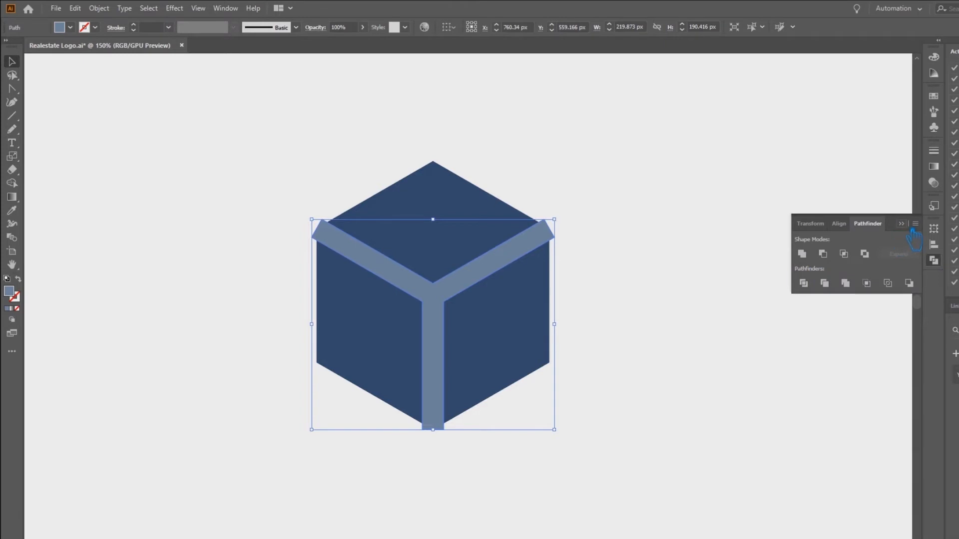
{"action": "left_click", "coordinate": [754, 246]}
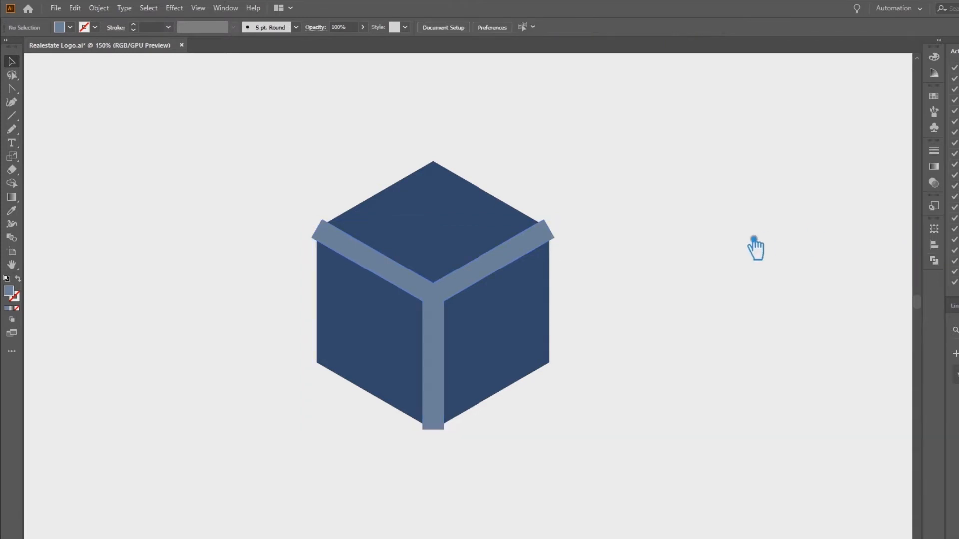
Divide the three cube faces with the Y-shaped strip.
{"action": "left_click", "coordinate": [508, 269]}
{"action": "left_click", "coordinate": [425, 248], "text": "shift"}
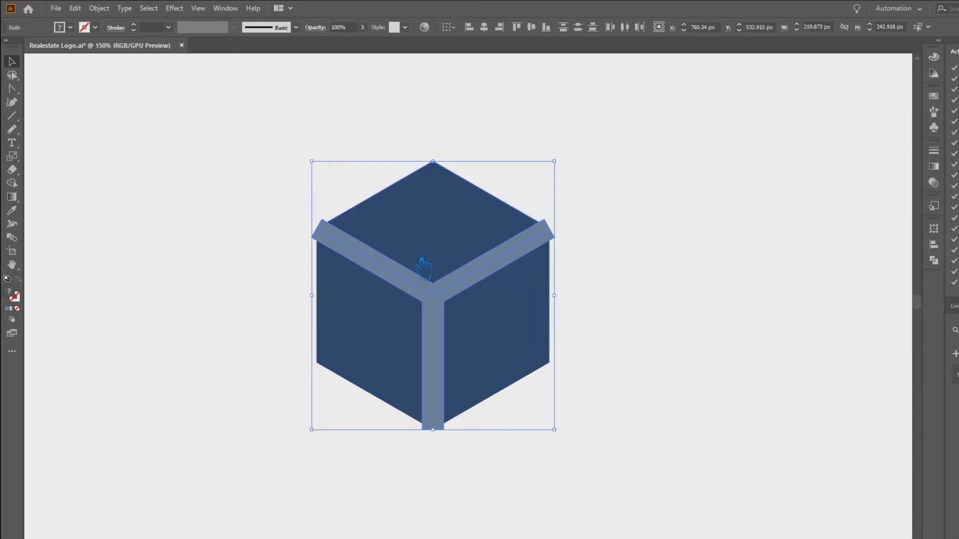
{"action": "left_click_drag", "start_coordinate": [609, 352], "coordinate": [285, 231]}
{"action": "left_click", "coordinate": [933, 260]}
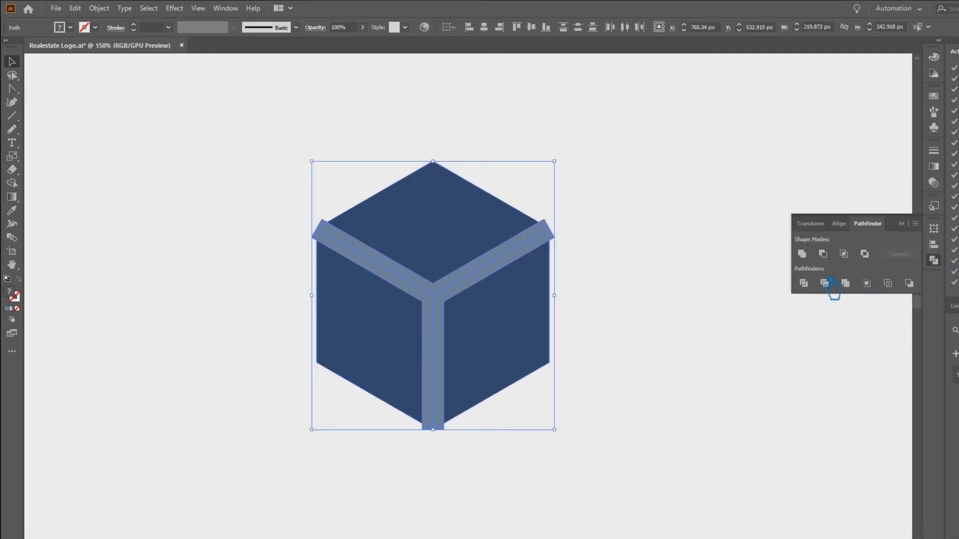
{"action": "left_click", "coordinate": [812, 285]}
{"action": "left_click", "coordinate": [813, 235]}
Ungroup the pieces produced by dividing the cube and deselect them.
{"action": "right_click", "coordinate": [501, 263]}
{"action": "left_click", "coordinate": [532, 356]}
{"action": "left_click", "coordinate": [668, 325]}
Delete all lighter strip pieces and leftover corner fragments, leaving gaps between the three dark cube faces.
{"action": "left_click", "coordinate": [555, 241]}
{"action": "key", "text": "Delete"}
{"action": "left_click", "coordinate": [556, 241]}
{"action": "key", "text": "Delete"}
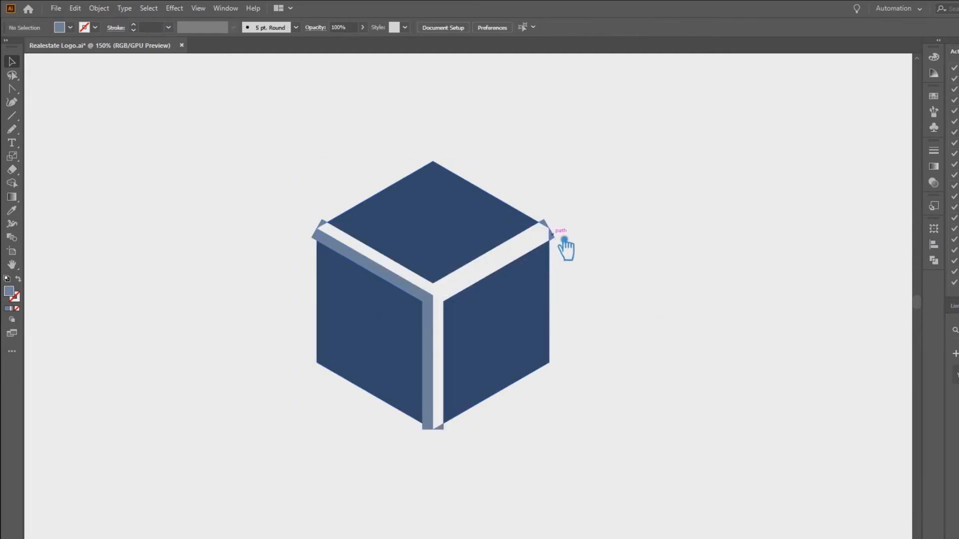
{"action": "left_click", "coordinate": [331, 236]}
{"action": "key", "text": "Delete"}
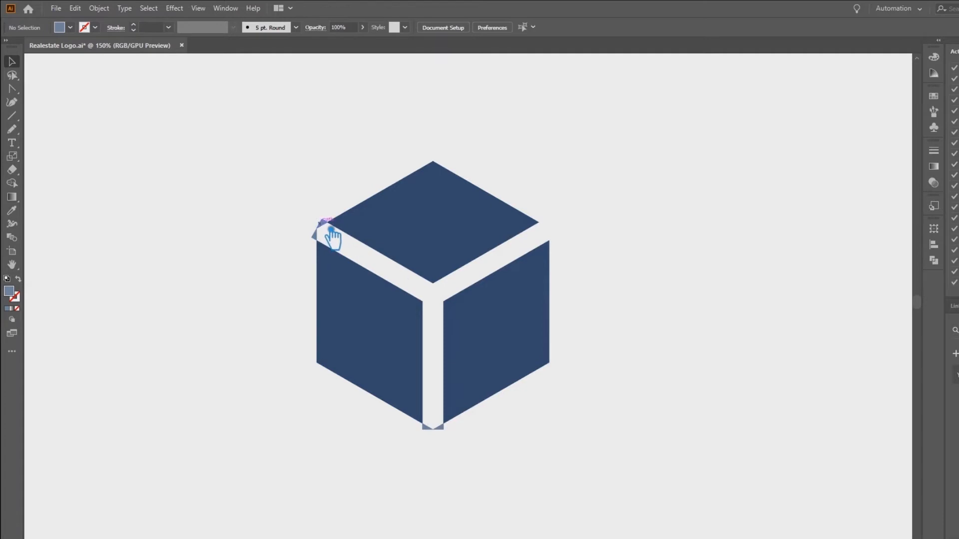
{"action": "left_click", "coordinate": [433, 407]}
{"action": "key", "text": "Delete"}
{"action": "scroll", "coordinate": [601, 417], "scroll_direction": "down", "scroll_amount": 1}
{"action": "left_click_drag", "start_coordinate": [639, 417], "coordinate": [607, 406]}
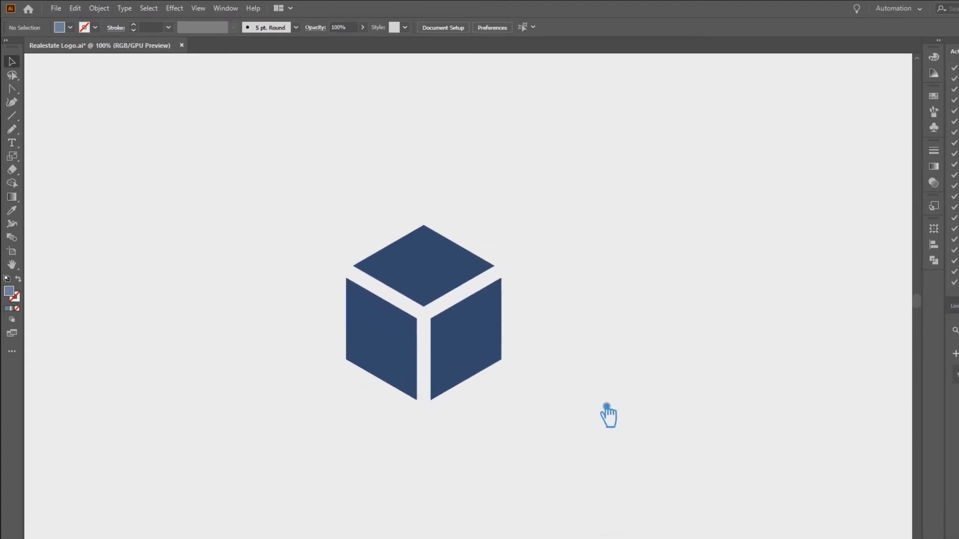
Draw a straight diagonal line about 96 px wide and 55 px high across the left cube face, between its inner upper and outer lower corners.
{"action": "left_click", "coordinate": [18, 118]}
{"action": "key", "text": "v"}
{"action": "left_click_drag", "start_coordinate": [12, 89], "coordinate": [50, 88]}
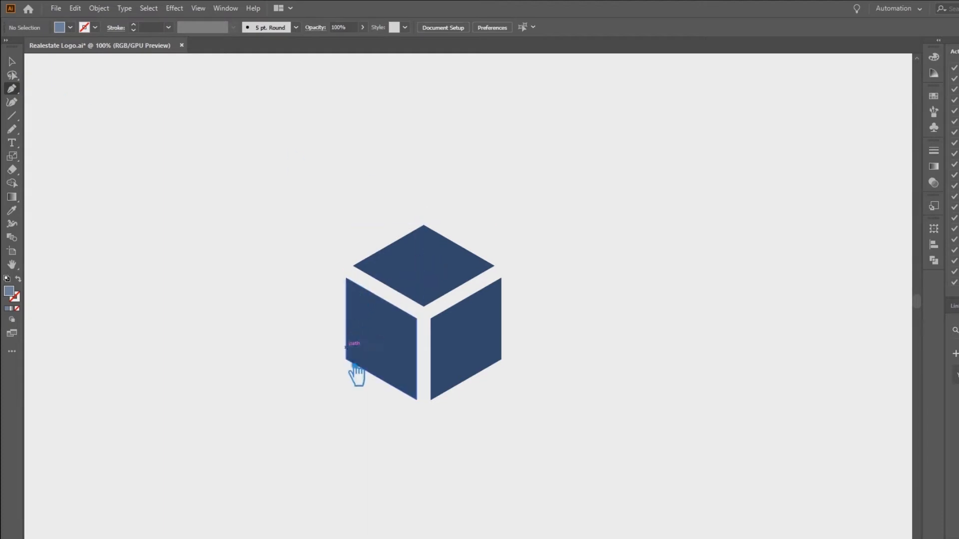
{"action": "left_click", "coordinate": [14, 116]}
{"action": "left_click_drag", "start_coordinate": [428, 324], "coordinate": [358, 368]}
{"action": "left_click", "coordinate": [14, 62]}
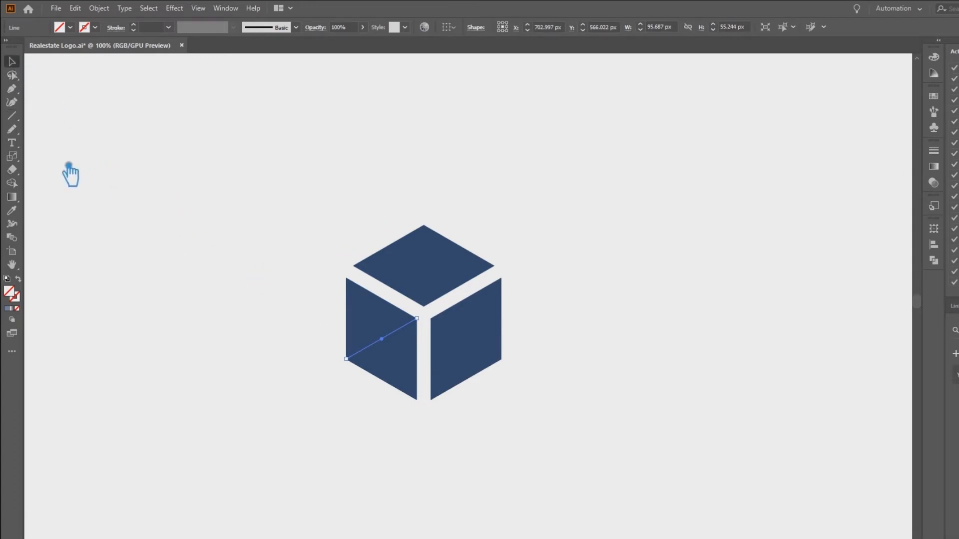
Scale the diagonal line on the left face uniformly to 200%.
{"action": "left_click", "coordinate": [14, 157]}
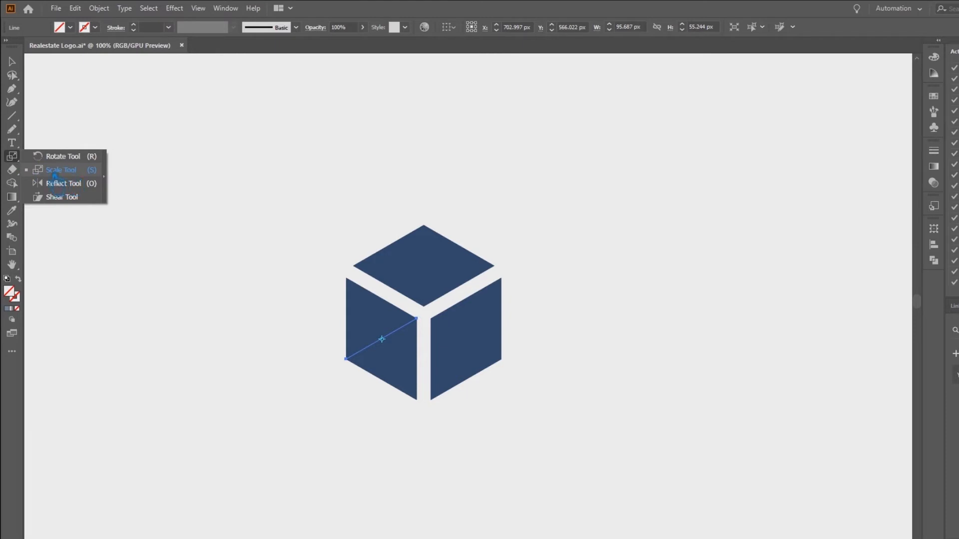
{"action": "left_click", "coordinate": [499, 7]}
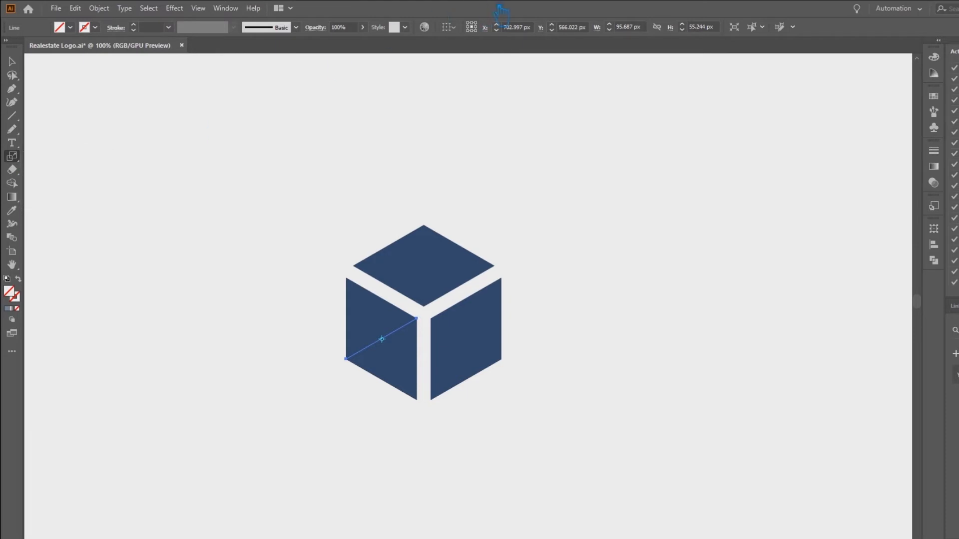
{"action": "double_click", "coordinate": [12, 156]}
{"action": "left_click_drag", "start_coordinate": [544, 179], "coordinate": [708, 158]}
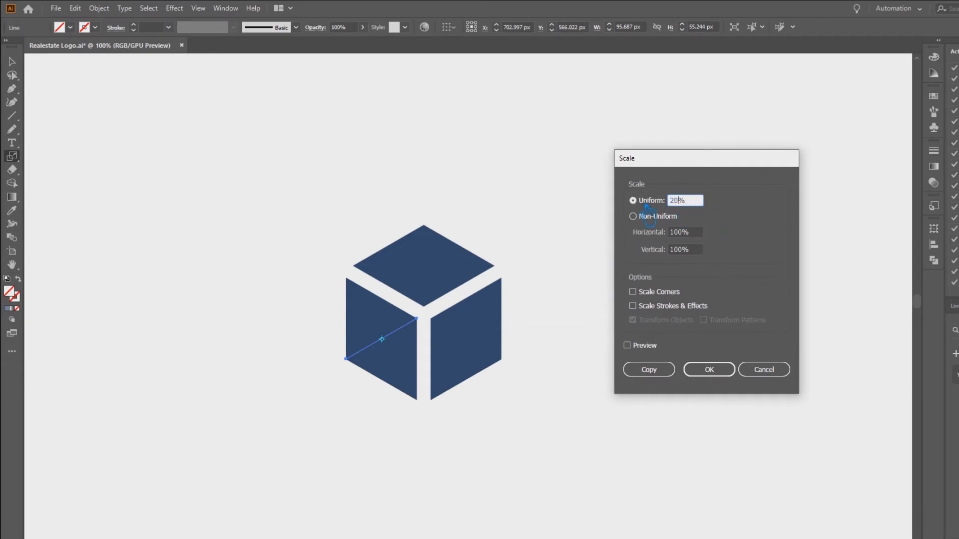
{"action": "type", "text": "200"}
{"action": "key", "text": "Return"}
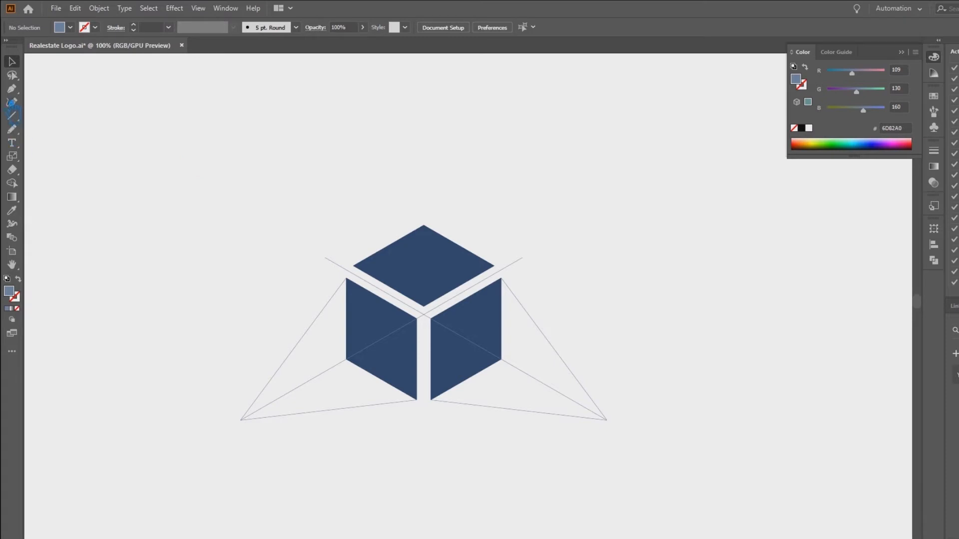
Draw a vertical line about 110 px high between the top face's upper and lower corners and scale it uniformly to 200% twice.
{"action": "left_click", "coordinate": [12, 116]}
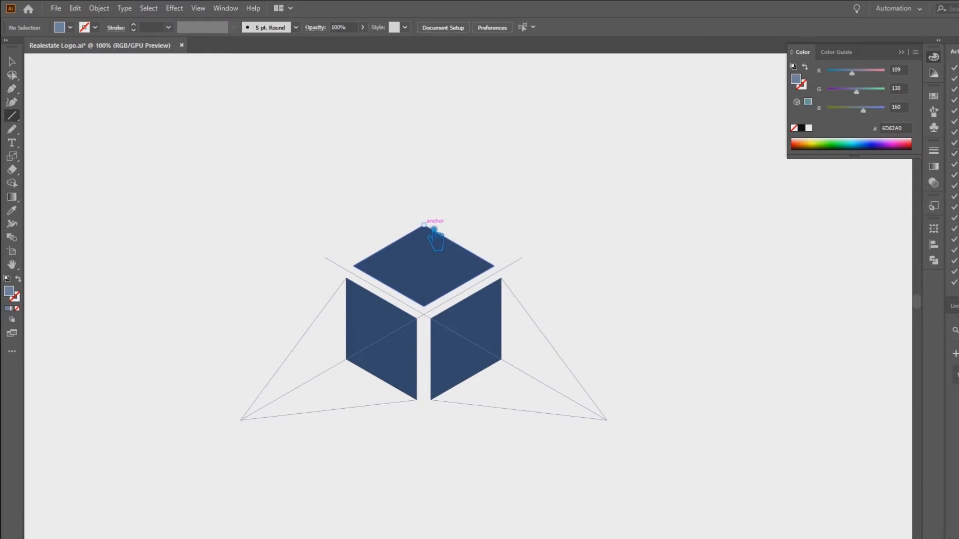
{"action": "left_click_drag", "start_coordinate": [425, 307], "coordinate": [435, 231]}
{"action": "left_click", "coordinate": [12, 156]}
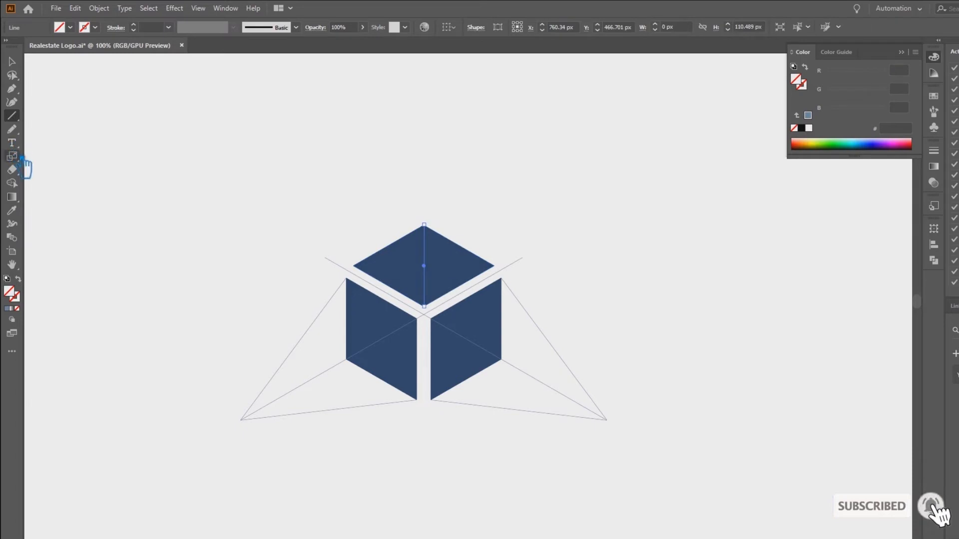
{"action": "double_click", "coordinate": [13, 156]}
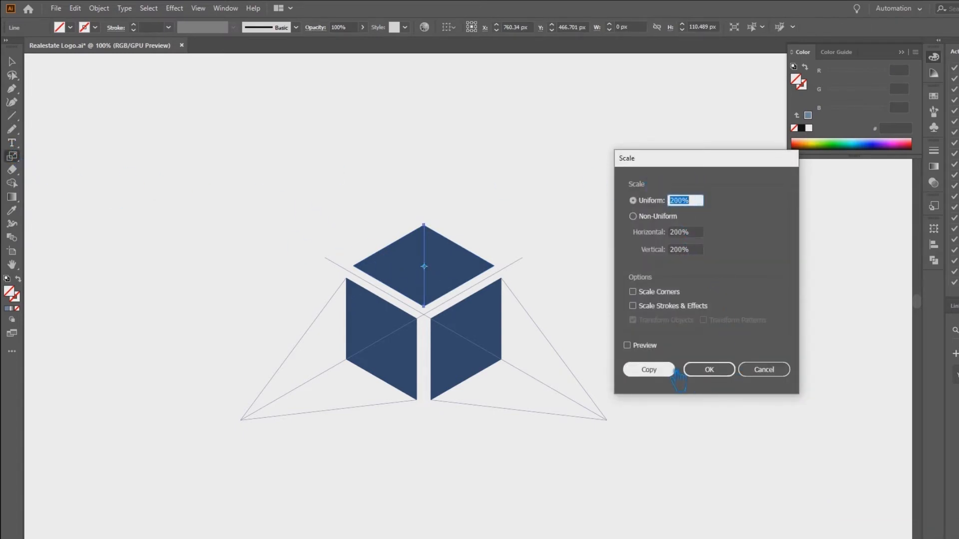
{"action": "left_click", "coordinate": [720, 376]}
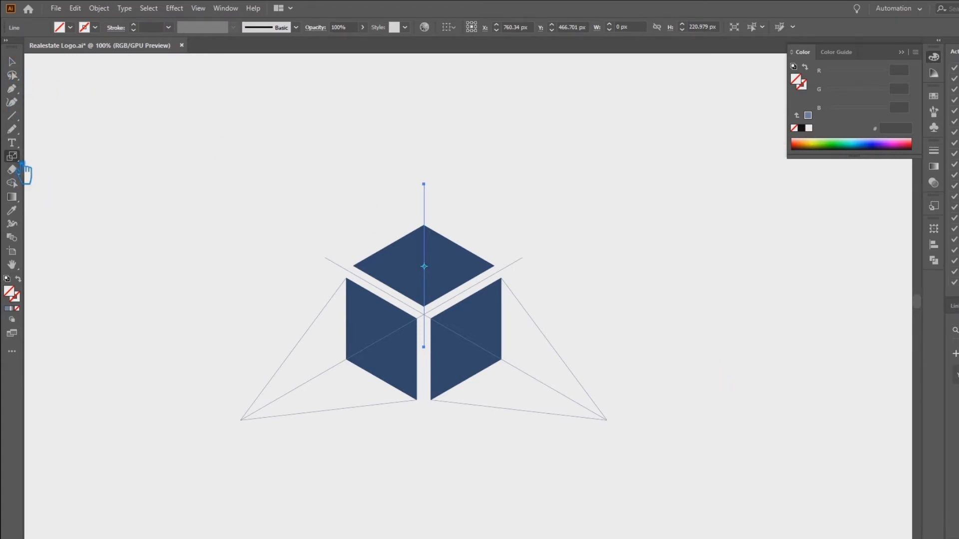
{"action": "double_click", "coordinate": [22, 162]}
{"action": "left_click", "coordinate": [724, 374]}
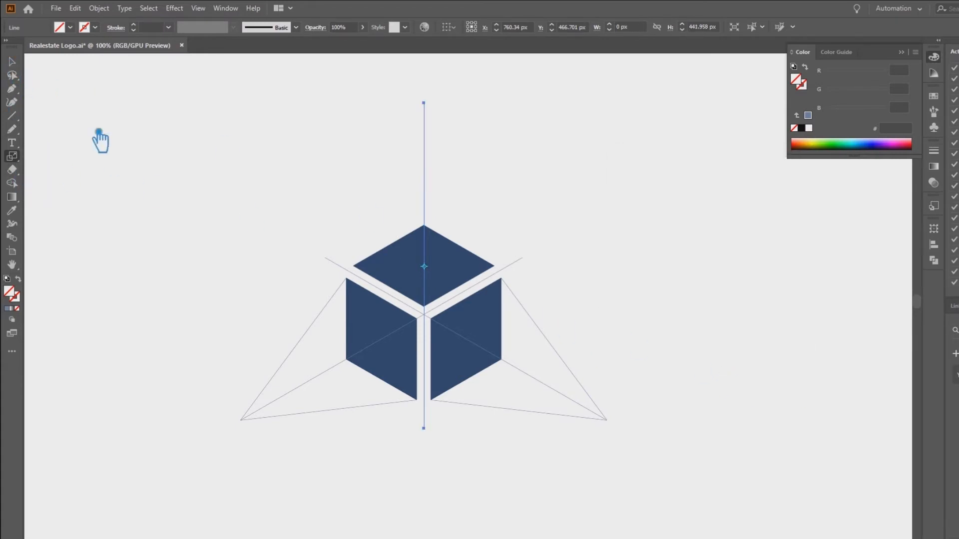
{"action": "left_click", "coordinate": [12, 61]}
{"action": "left_click", "coordinate": [499, 191]}
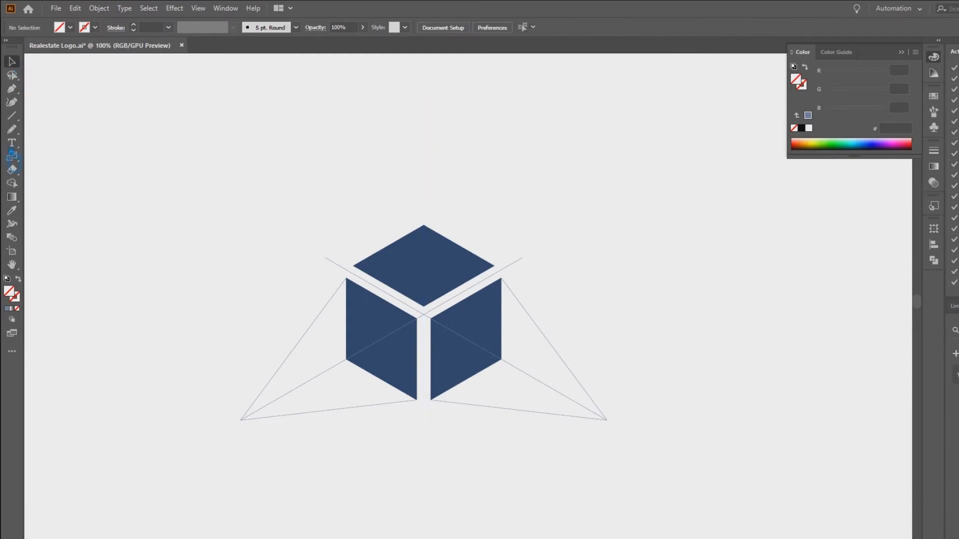
Connect the vertical line's upper end to the top face's two side corners with straight lines.
{"action": "left_click", "coordinate": [425, 188]}
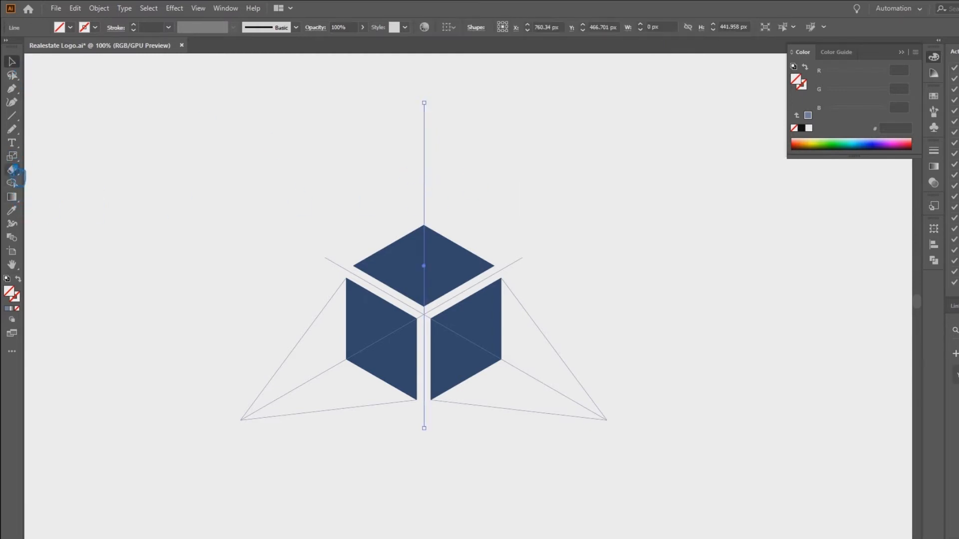
{"action": "left_click", "coordinate": [18, 117]}
{"action": "left_click_drag", "start_coordinate": [423, 266], "coordinate": [435, 107]}
{"action": "left_click_drag", "start_coordinate": [505, 274], "coordinate": [433, 112]}
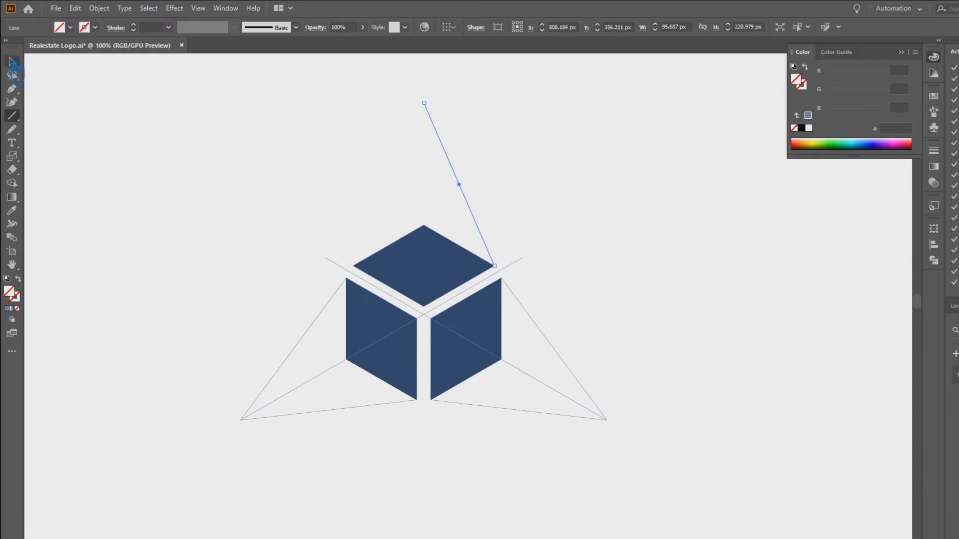
Apply the appearance of the left spike's lines to the three upper spike lines with the Eyedropper tool and deselect them.
{"action": "left_click", "coordinate": [12, 61]}
{"action": "left_click_drag", "start_coordinate": [529, 169], "coordinate": [328, 90]}
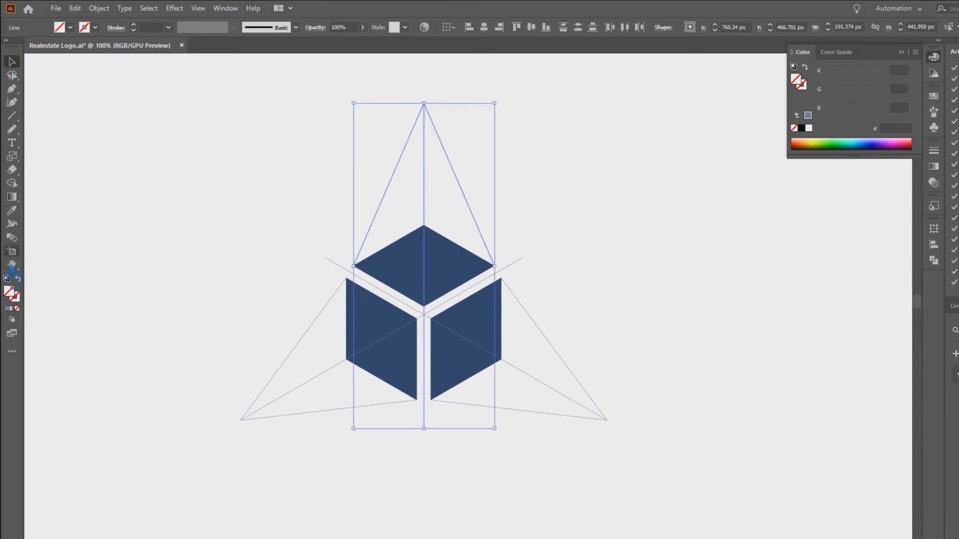
{"action": "left_click", "coordinate": [12, 210]}
{"action": "left_click", "coordinate": [299, 418]}
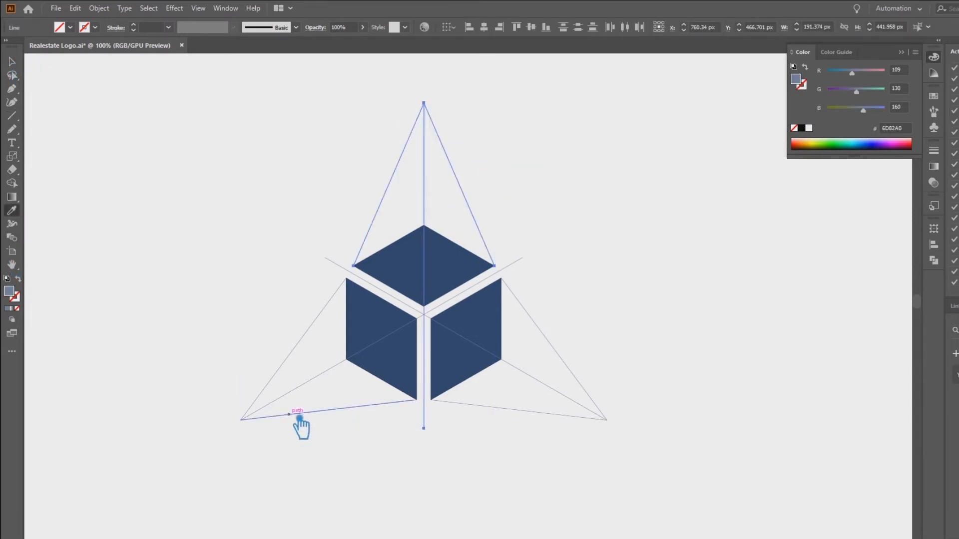
{"action": "left_click", "coordinate": [12, 61]}
{"action": "left_click", "coordinate": [236, 144]}
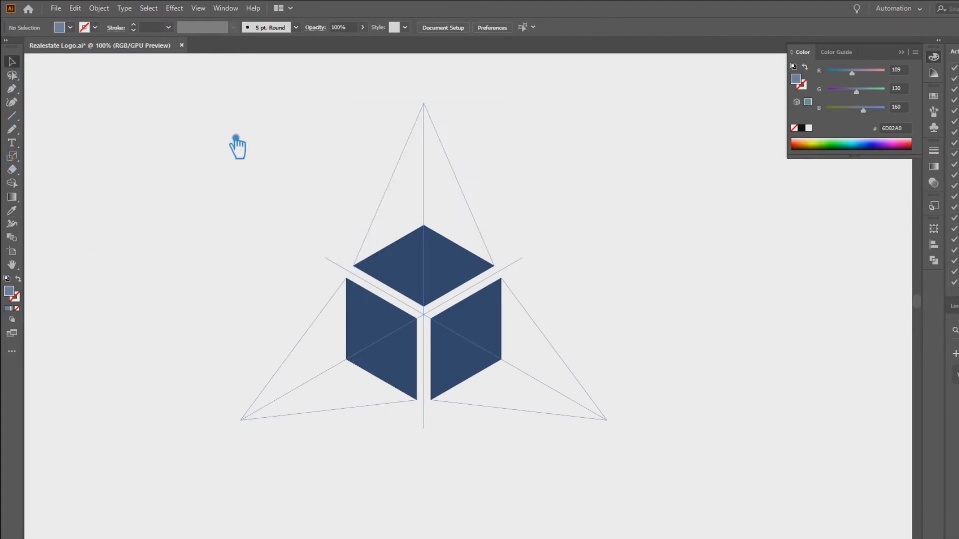
Group the three construction lines of the top, right and left spikes, making one group per spike.
{"action": "left_click_drag", "start_coordinate": [328, 96], "coordinate": [490, 162]}
{"action": "key", "text": "ctrl+g"}
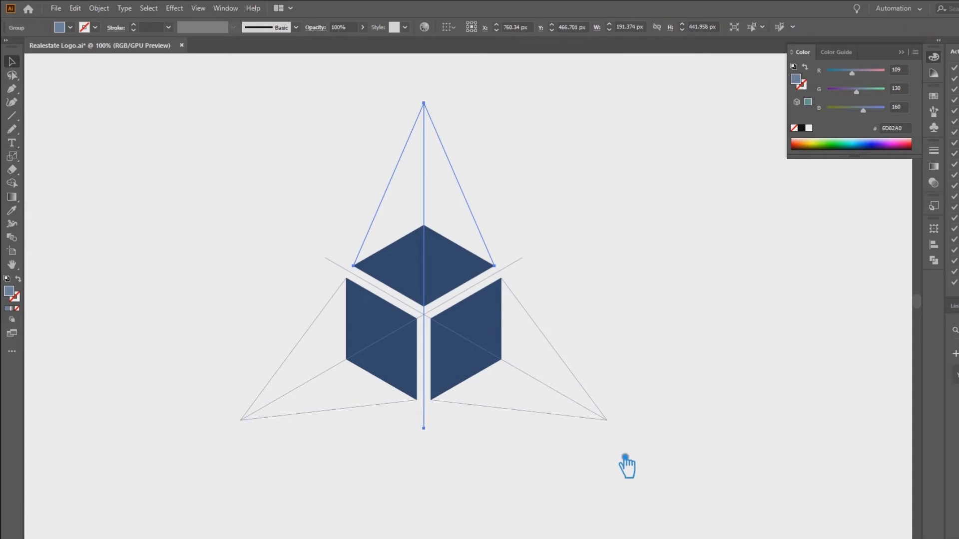
{"action": "left_click", "coordinate": [607, 420]}
{"action": "left_click", "coordinate": [618, 437]}
{"action": "left_click_drag", "start_coordinate": [618, 436], "coordinate": [591, 352]}
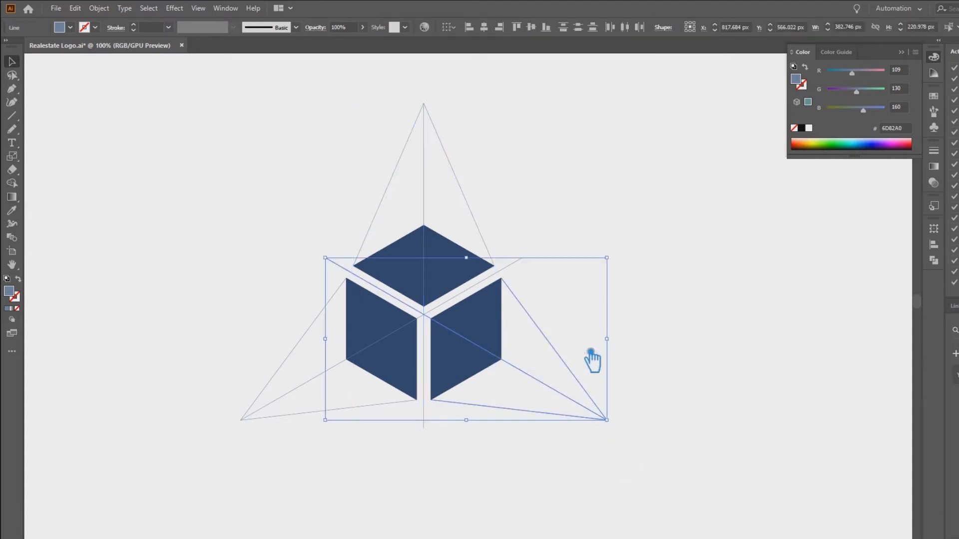
{"action": "key", "text": "ctrl+g"}
{"action": "left_click", "coordinate": [304, 395]}
{"action": "left_click_drag", "start_coordinate": [295, 451], "coordinate": [235, 368]}
Select all three spike groups and give their lines a 5 pt stroke in the blue-grey fill colour.
{"action": "left_click", "coordinate": [595, 405], "text": "shift"}
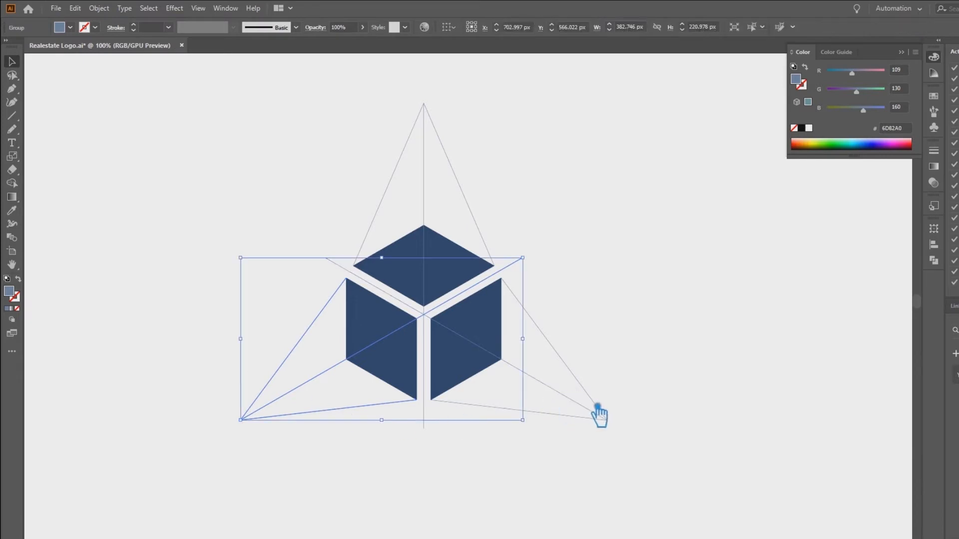
{"action": "left_click", "coordinate": [471, 192], "text": "shift"}
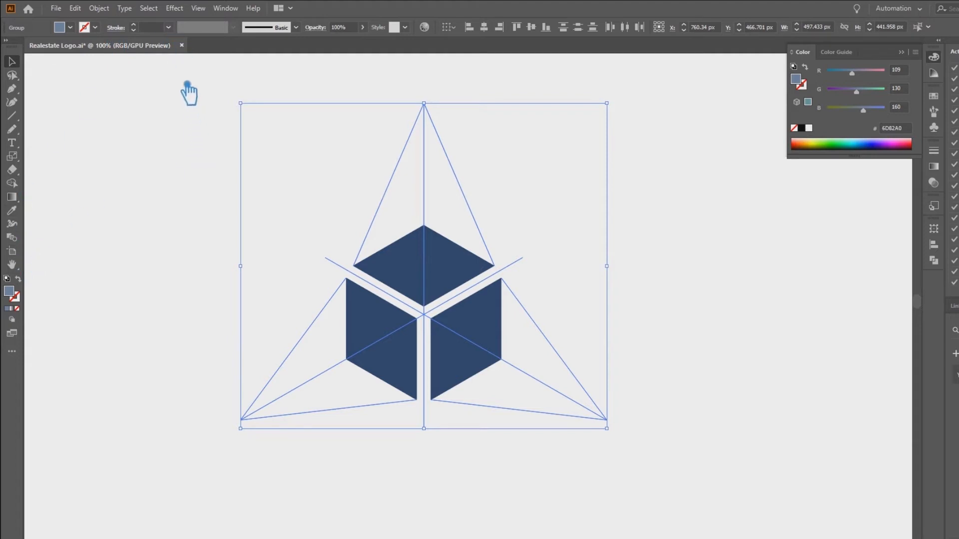
{"action": "scroll", "coordinate": [147, 29], "scroll_direction": "up", "scroll_amount": 3}
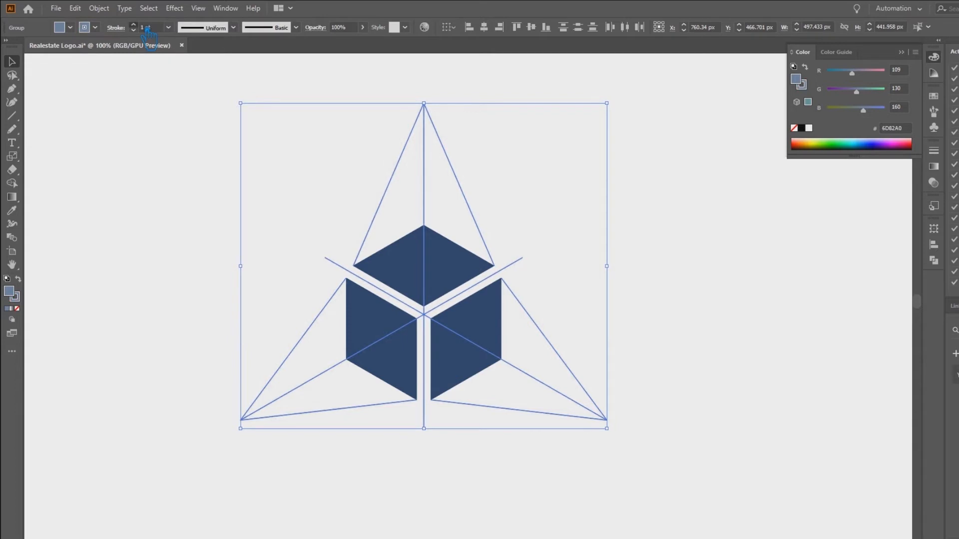
{"action": "scroll", "coordinate": [149, 35], "scroll_direction": "up", "scroll_amount": 1}
{"action": "scroll", "coordinate": [148, 35], "scroll_direction": "up", "scroll_amount": 1}
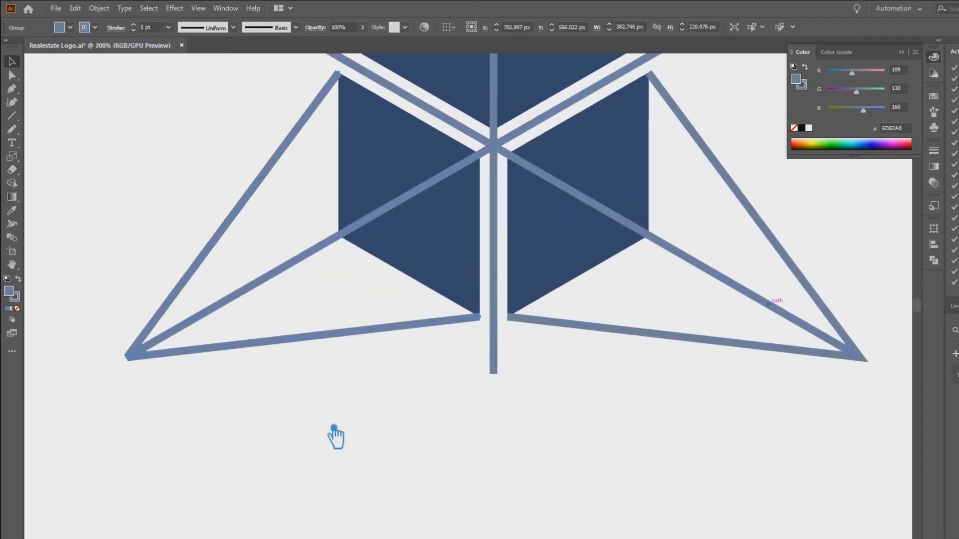
Ungroup the lines of the left spike and of the top spike.
{"action": "scroll", "coordinate": [437, 386], "scroll_direction": "down", "scroll_amount": 2}
{"action": "left_click", "coordinate": [494, 424]}
{"action": "left_click_drag", "start_coordinate": [511, 429], "coordinate": [545, 483]}
{"action": "left_click", "coordinate": [381, 423]}
{"action": "right_click", "coordinate": [381, 422]}
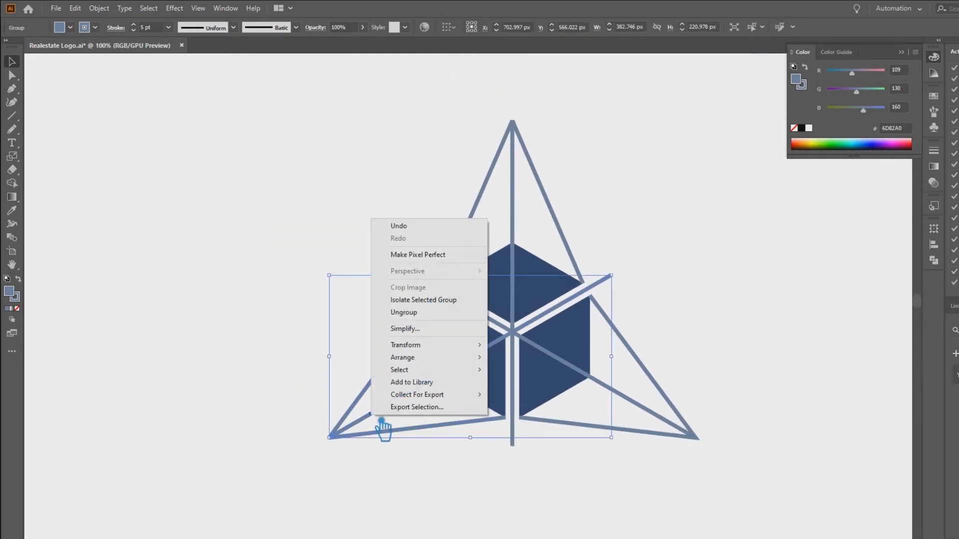
{"action": "left_click", "coordinate": [417, 312]}
{"action": "left_click_drag", "start_coordinate": [496, 103], "coordinate": [561, 147]}
{"action": "right_click", "coordinate": [510, 126]}
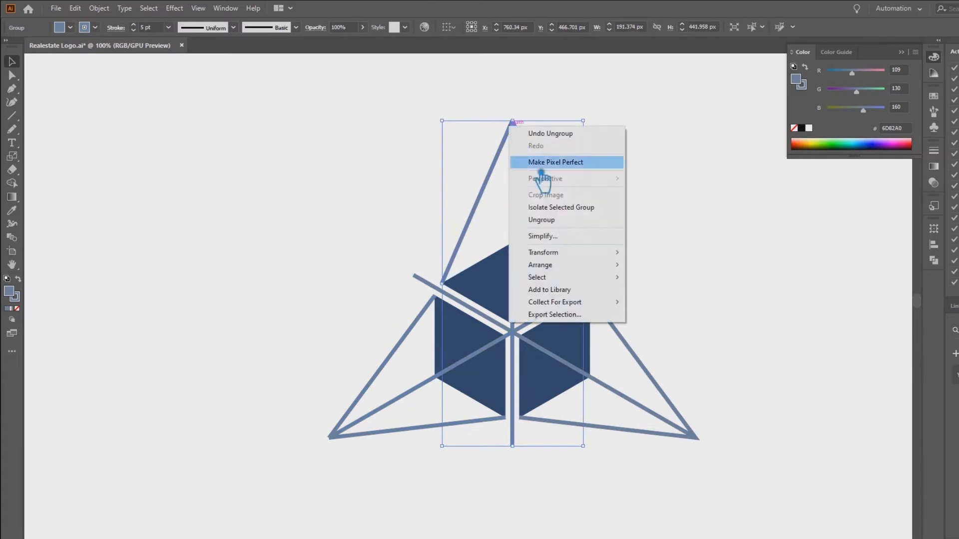
{"action": "left_click", "coordinate": [568, 221]}
Lock the long centre lines of the left and top spikes.
{"action": "left_click", "coordinate": [522, 207]}
{"action": "left_click", "coordinate": [637, 405]}
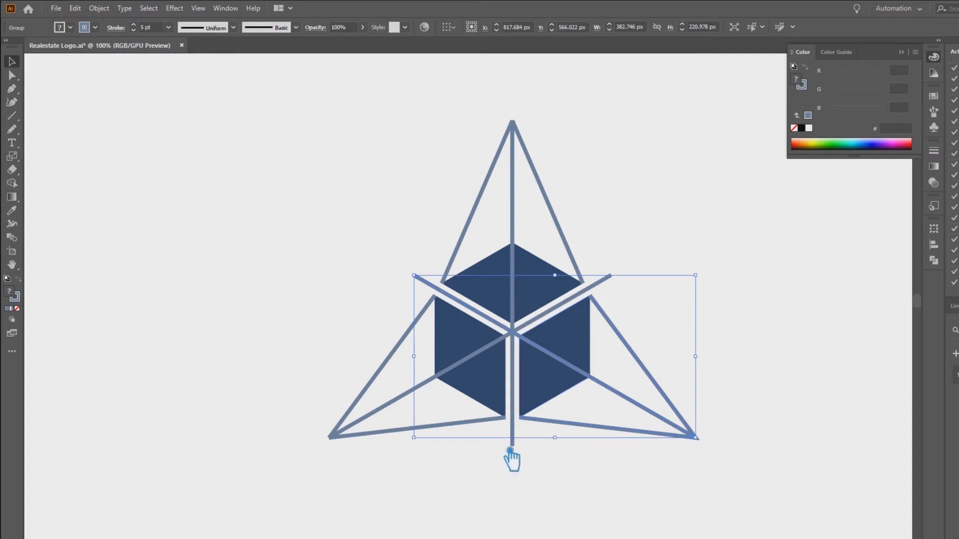
{"action": "left_click", "coordinate": [561, 511]}
{"action": "left_click", "coordinate": [387, 404]}
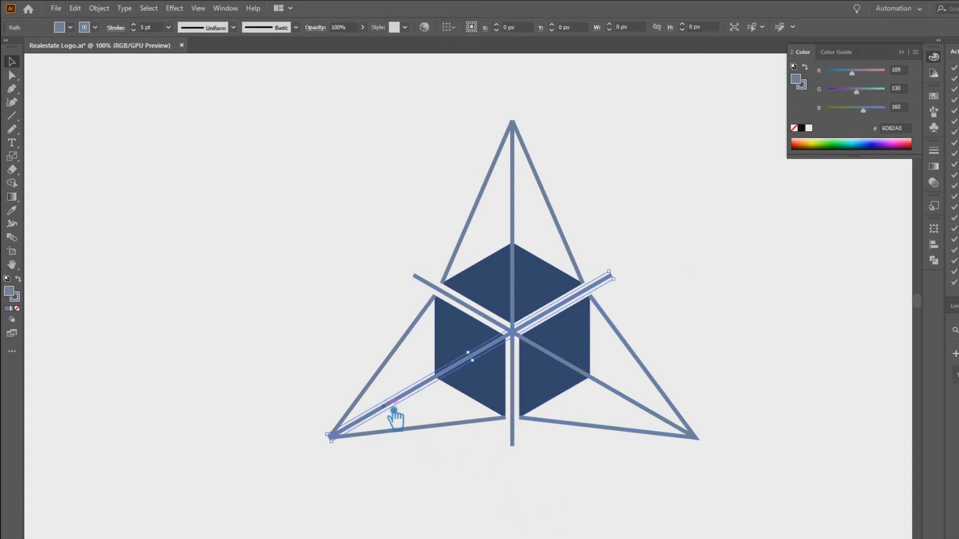
{"action": "left_click", "coordinate": [513, 202], "text": "shift"}
{"action": "left_click", "coordinate": [512, 203]}
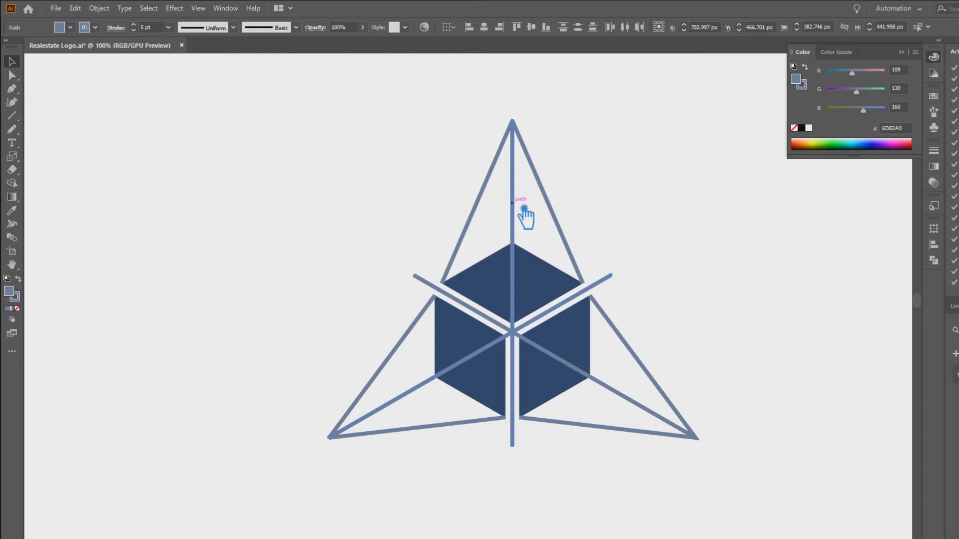
{"action": "left_click", "coordinate": [291, 373]}
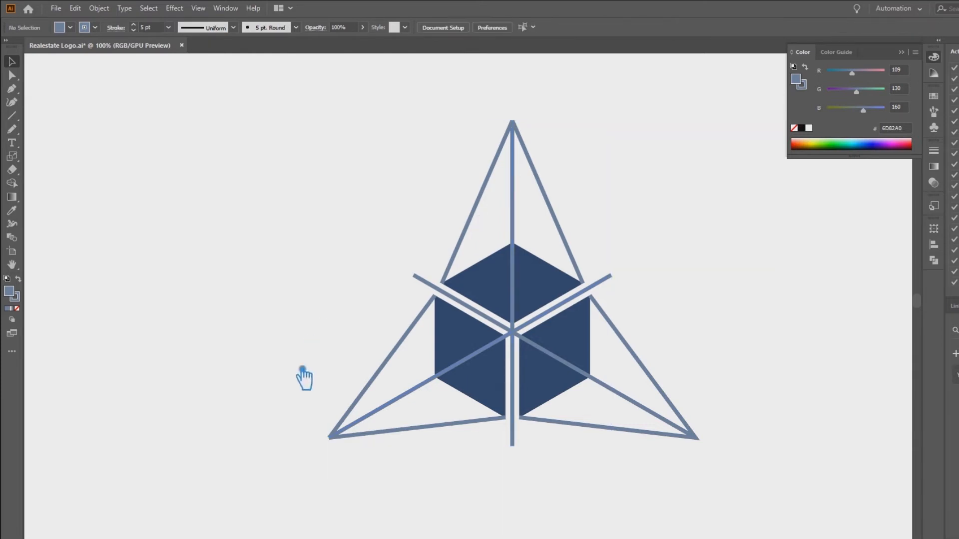
{"action": "left_click", "coordinate": [366, 416]}
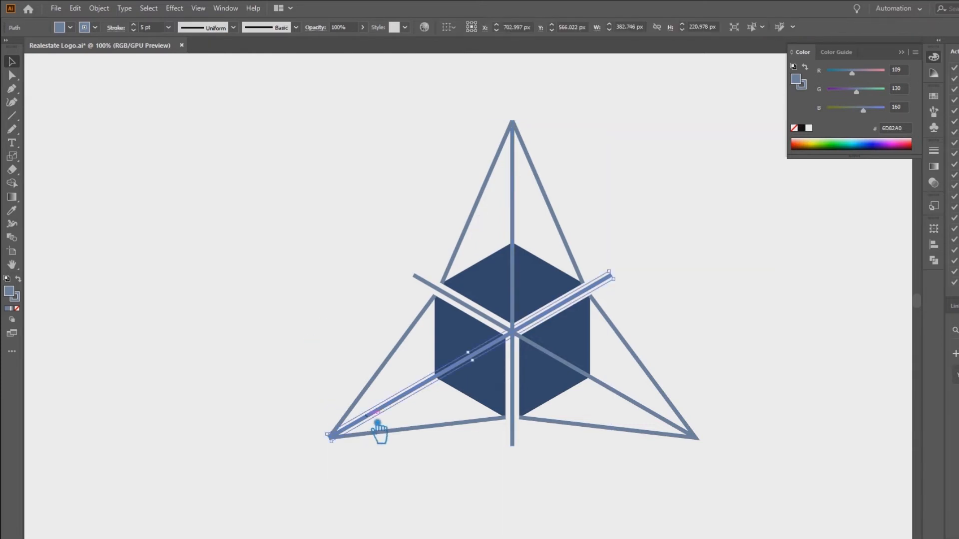
{"action": "left_click", "coordinate": [522, 188], "text": "shift"}
{"action": "key", "text": "ctrl+2"}
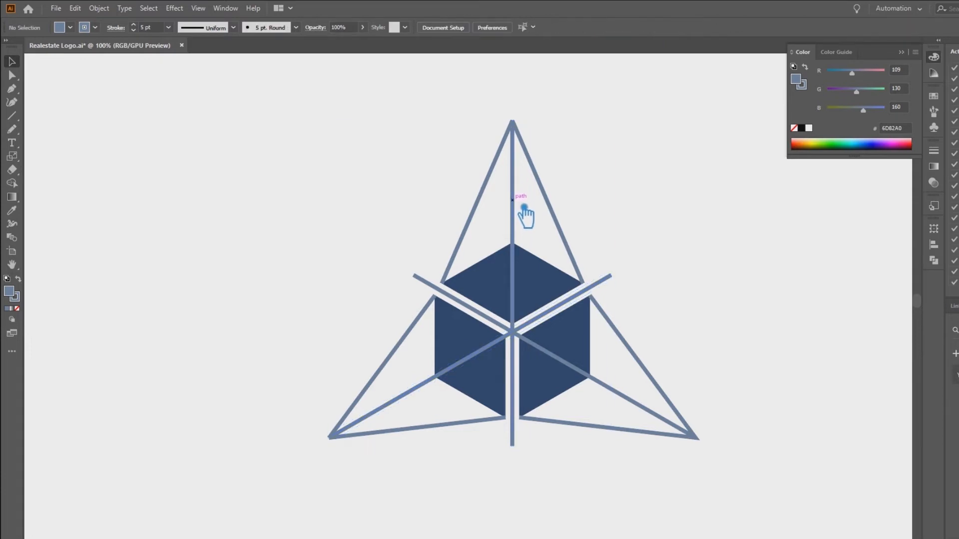
Try to join the outer lines of the left and top spikes together.
{"action": "left_click_drag", "start_coordinate": [317, 390], "coordinate": [359, 478]}
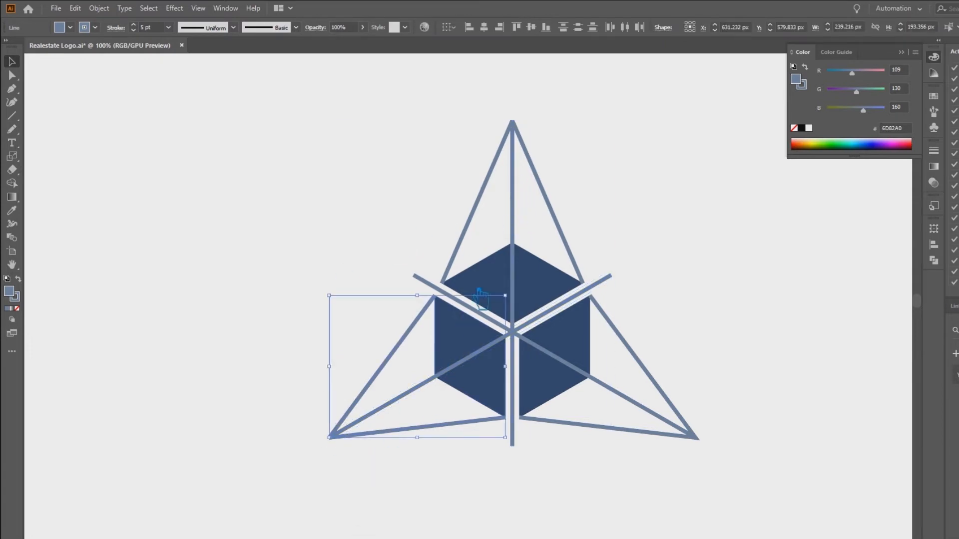
{"action": "left_click_drag", "start_coordinate": [468, 109], "coordinate": [574, 154]}
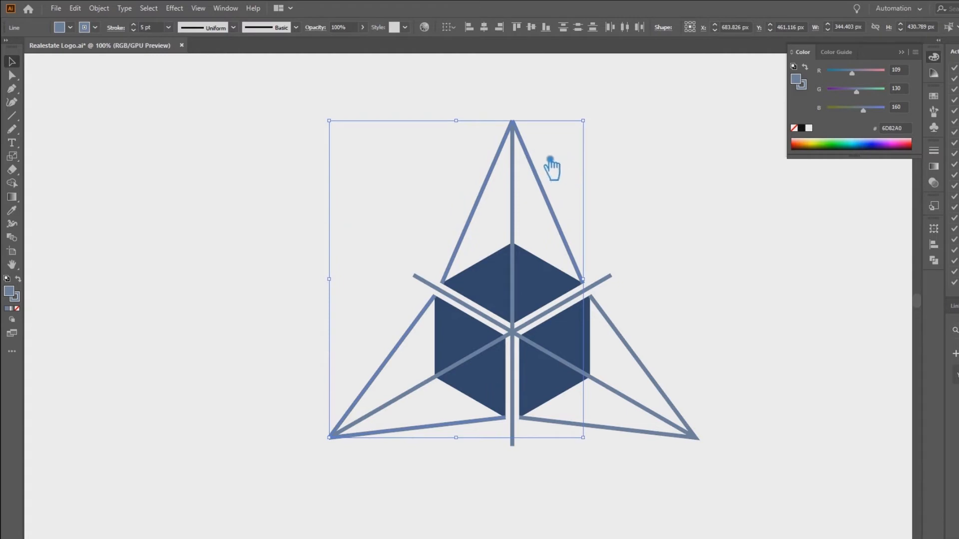
{"action": "right_click", "coordinate": [520, 134]}
{"action": "left_click", "coordinate": [542, 209]}
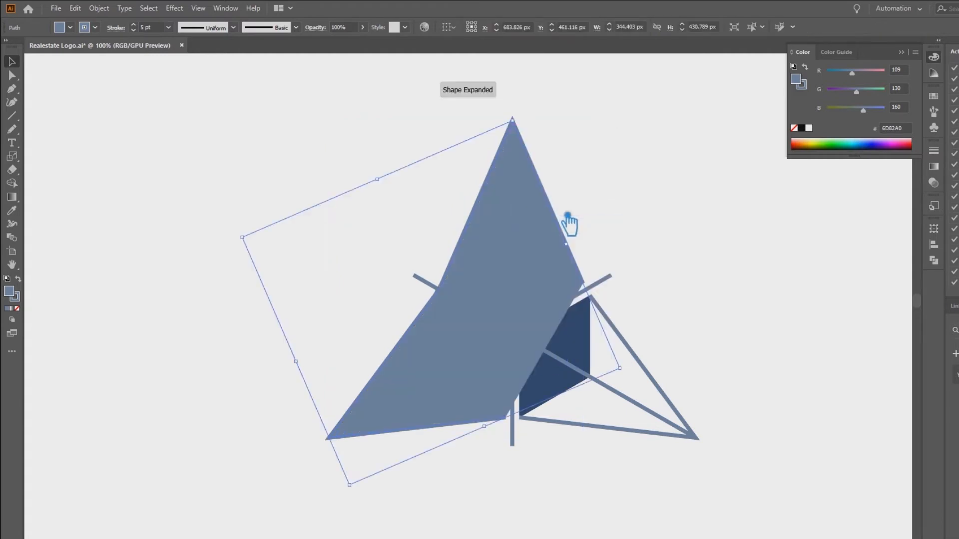
{"action": "left_click", "coordinate": [641, 242]}
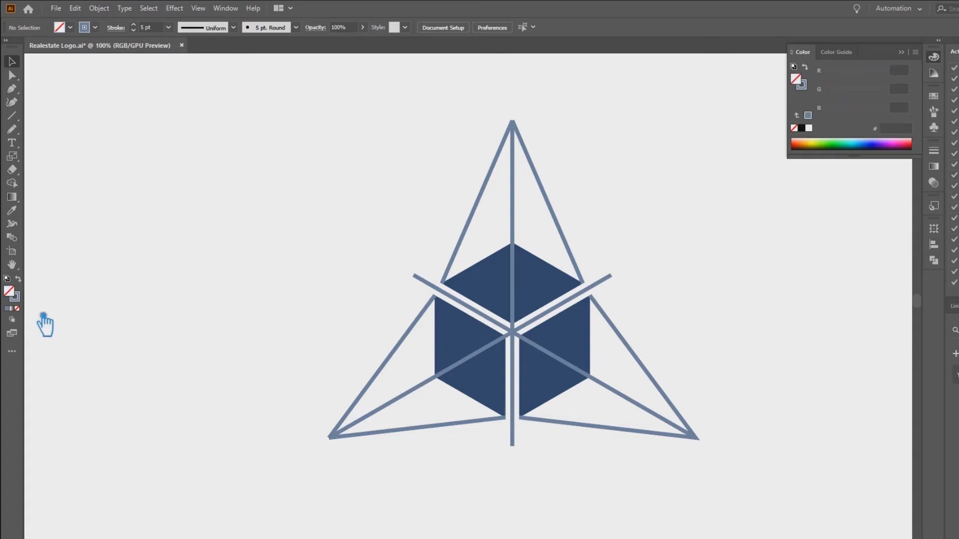
Remove the fill from the left spike's two outer lines and join them at the tip.
{"action": "left_click_drag", "start_coordinate": [310, 402], "coordinate": [352, 472]}
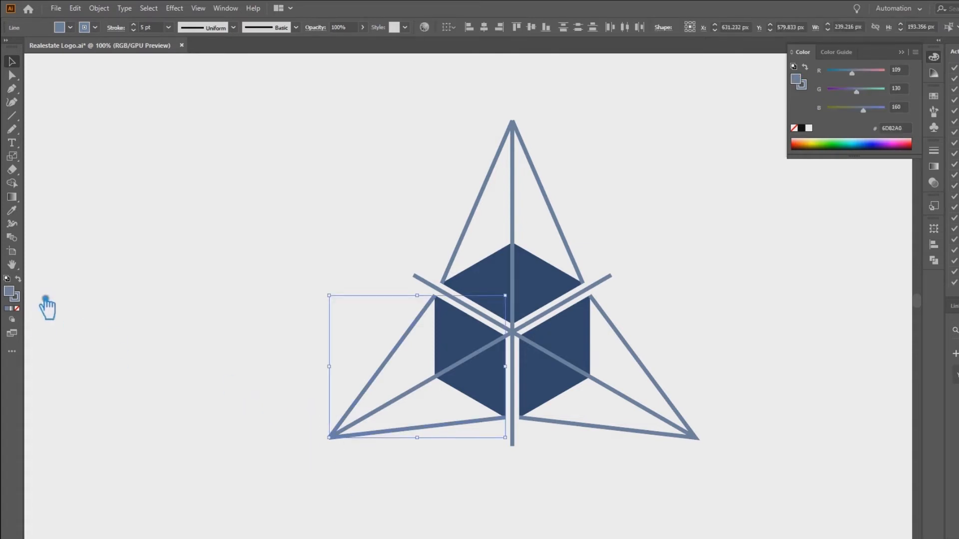
{"action": "left_click", "coordinate": [17, 308]}
{"action": "right_click", "coordinate": [347, 439]}
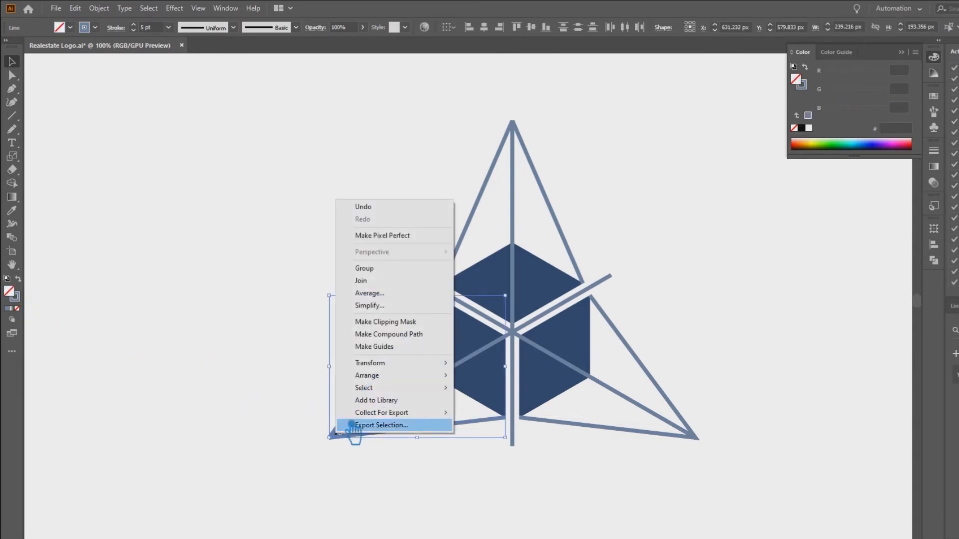
{"action": "left_click", "coordinate": [375, 272]}
Remove the fill from the top spike's two outer lines and join them at the tip.
{"action": "left_click_drag", "start_coordinate": [490, 112], "coordinate": [568, 144]}
{"action": "left_click", "coordinate": [17, 309]}
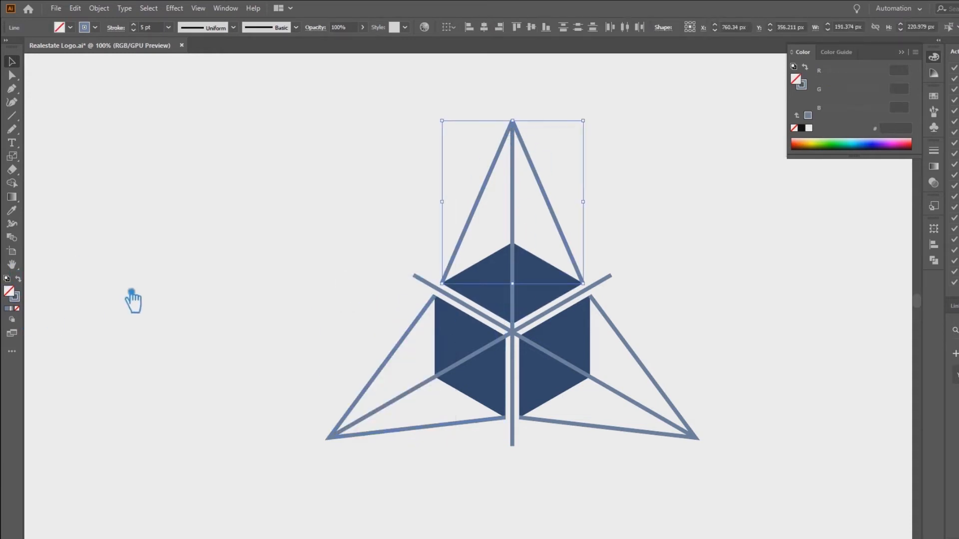
{"action": "right_click", "coordinate": [516, 128]}
{"action": "left_click", "coordinate": [569, 216]}
{"action": "left_click", "coordinate": [659, 221]}
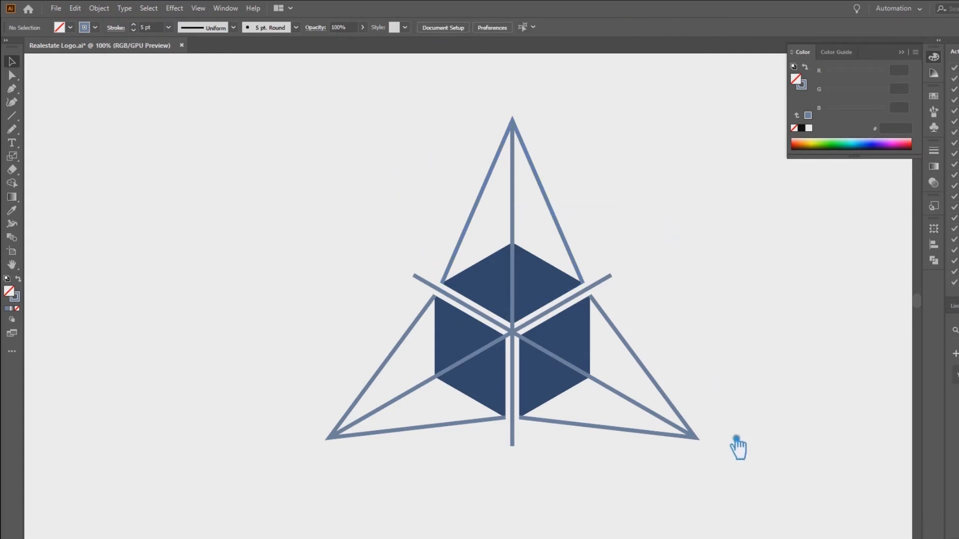
Select the whole logo artwork and set the stroke weight of its lines to 6 pt.
{"action": "left_click_drag", "start_coordinate": [788, 388], "coordinate": [673, 392]}
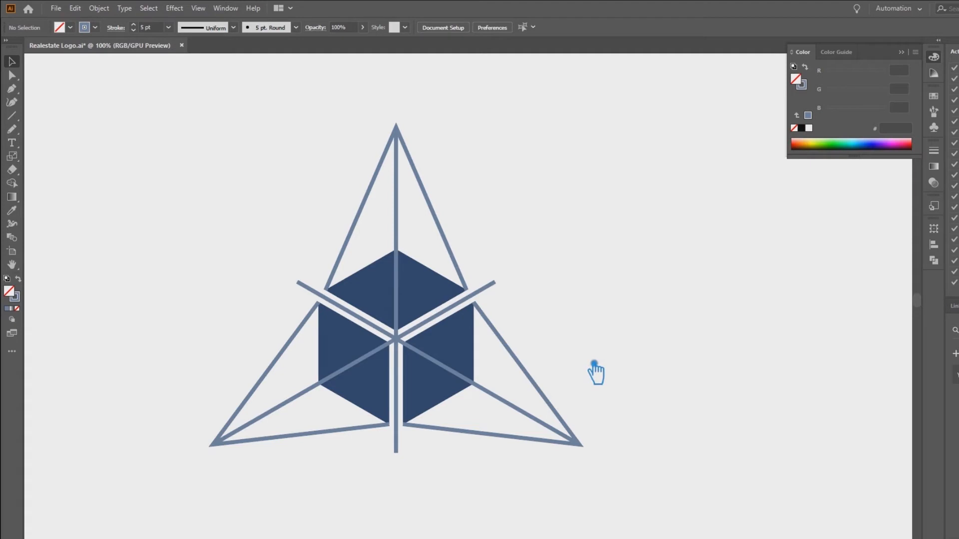
{"action": "left_click_drag", "start_coordinate": [370, 103], "coordinate": [432, 154]}
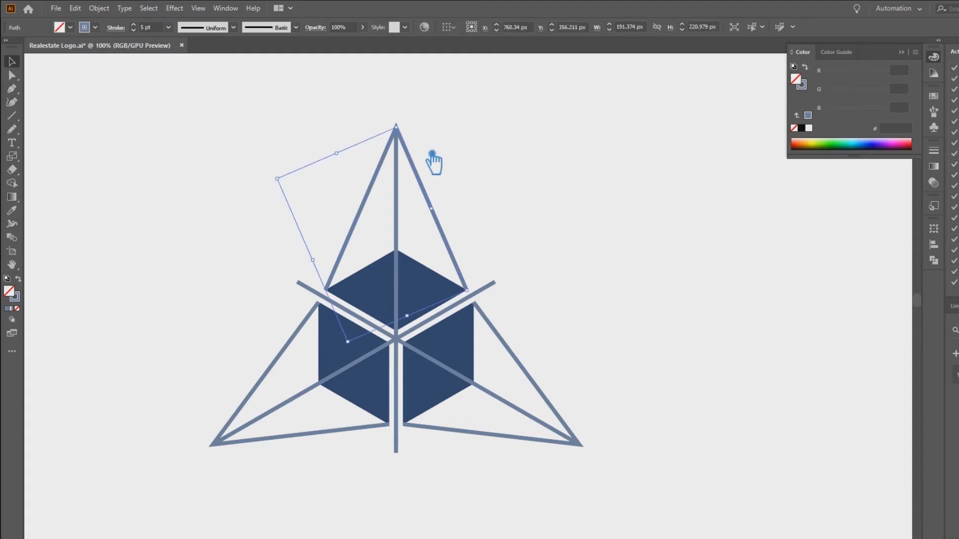
{"action": "left_click", "coordinate": [432, 153]}
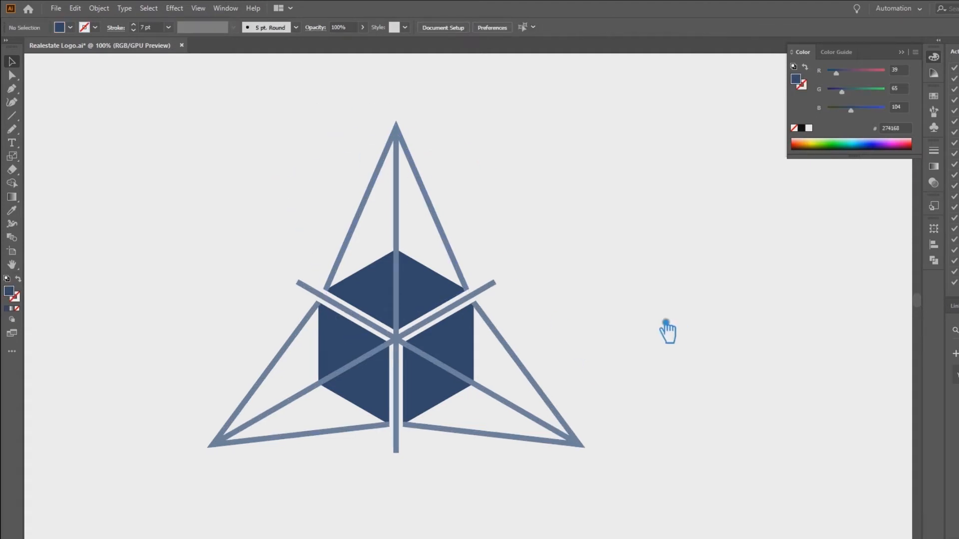
{"action": "left_click_drag", "start_coordinate": [610, 502], "coordinate": [233, 161]}
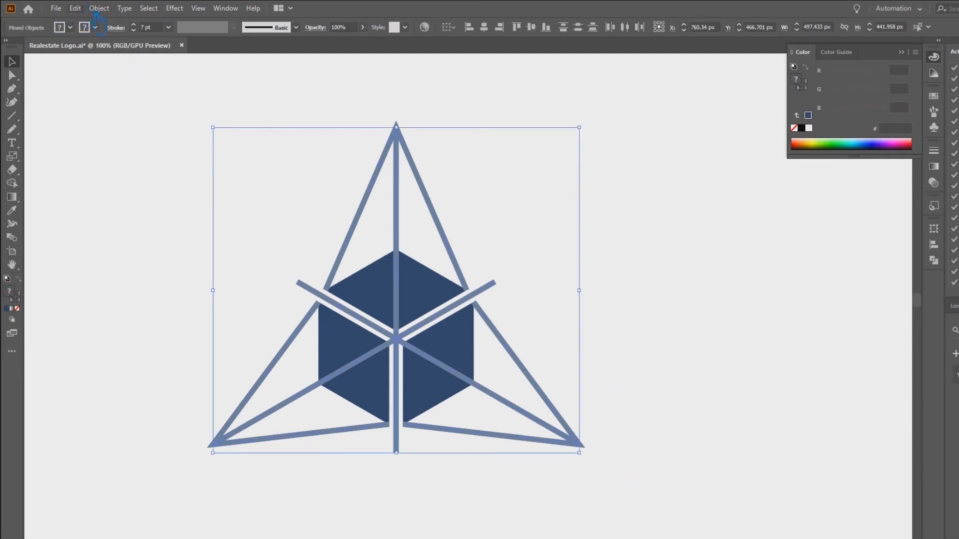
{"action": "left_click", "coordinate": [133, 30]}
{"action": "left_click", "coordinate": [133, 30]}
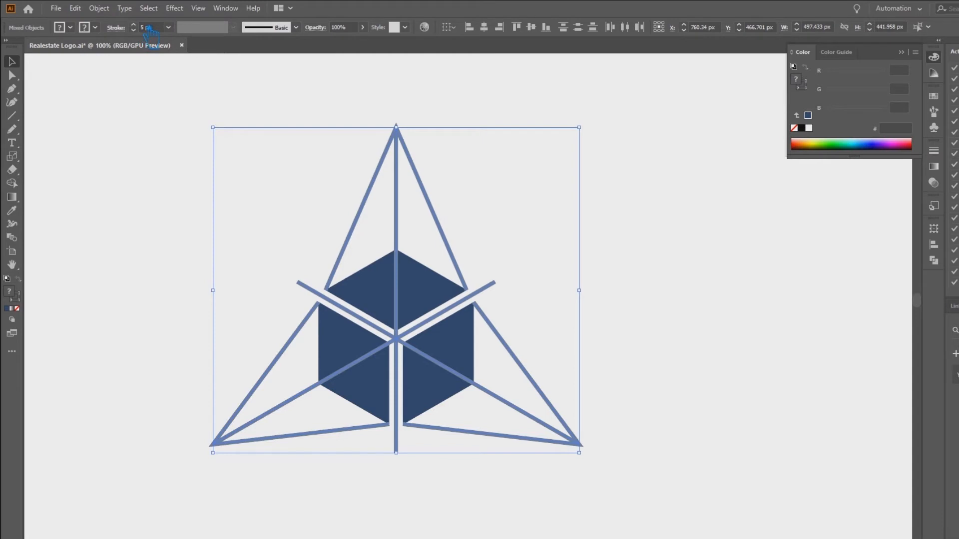
Expand the selected lines of the logo into filled shapes.
{"action": "left_click", "coordinate": [99, 8]}
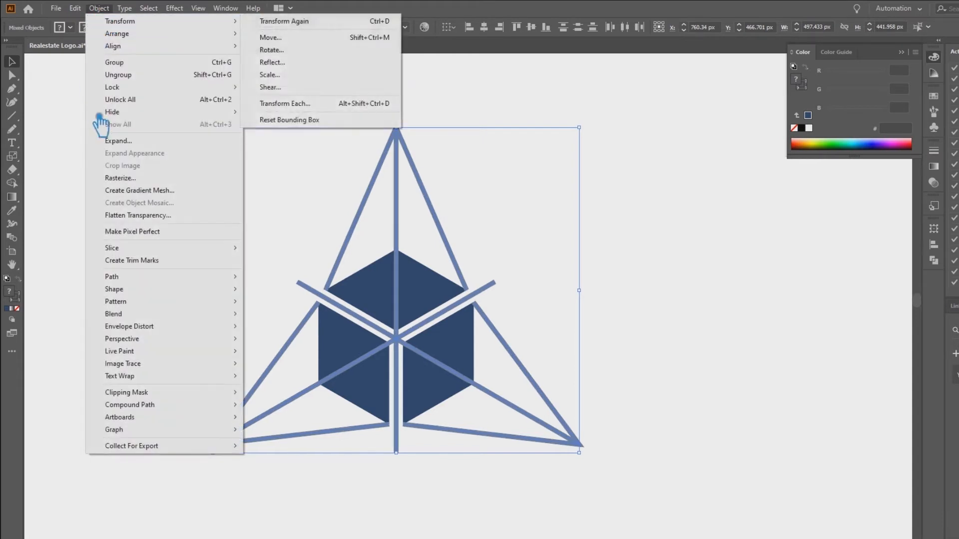
{"action": "left_click", "coordinate": [132, 142]}
{"action": "left_click", "coordinate": [537, 365]}
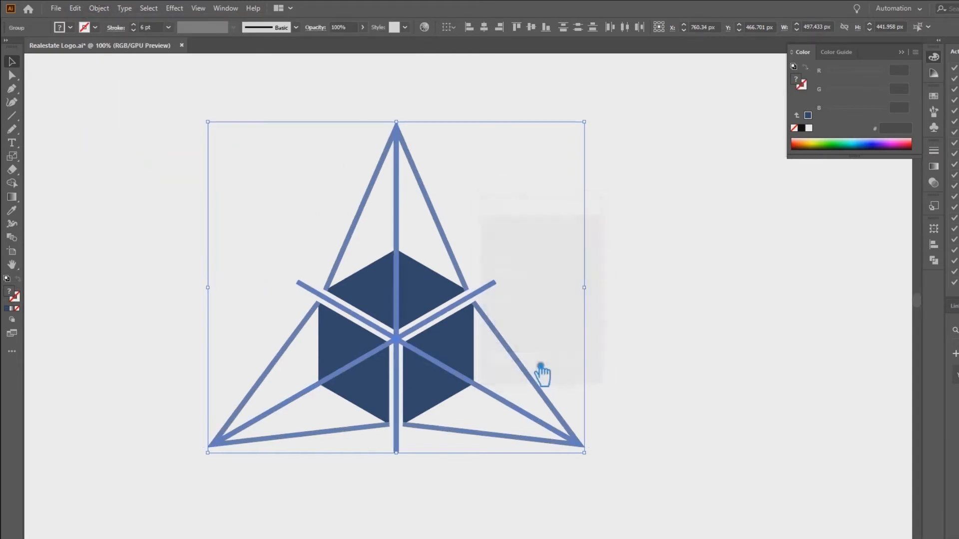
{"action": "left_click", "coordinate": [681, 380]}
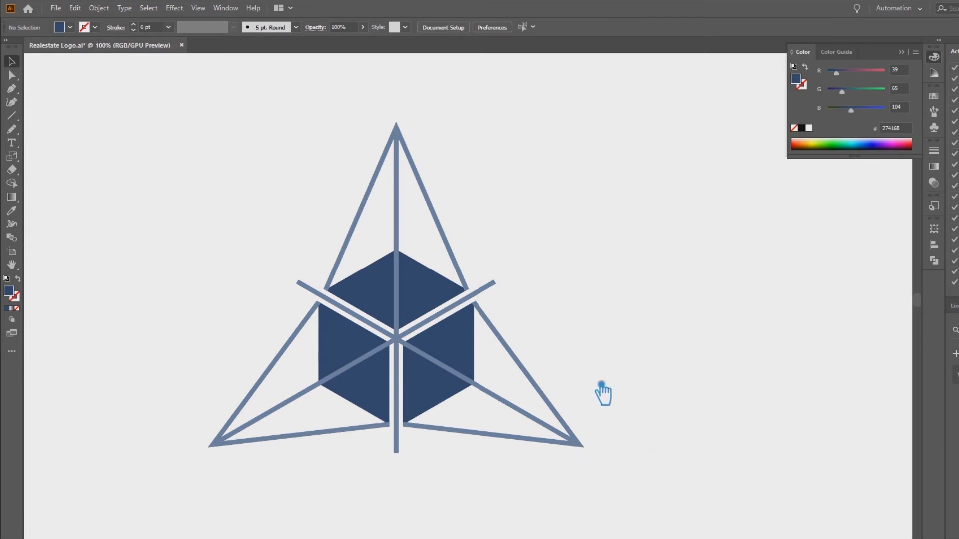
Select the three dark blue cube faces, group them and copy the group.
{"action": "key", "text": "ctrl+a"}
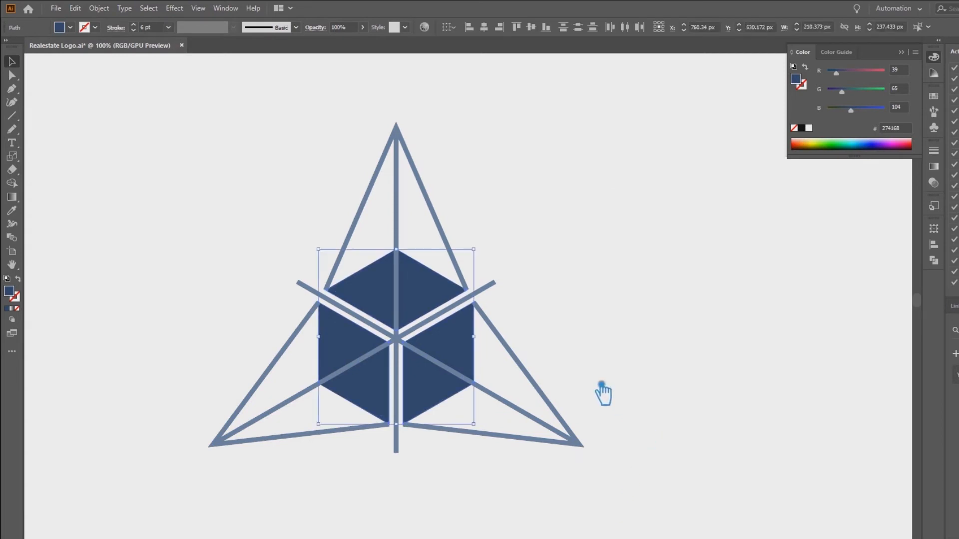
{"action": "key", "text": "a"}
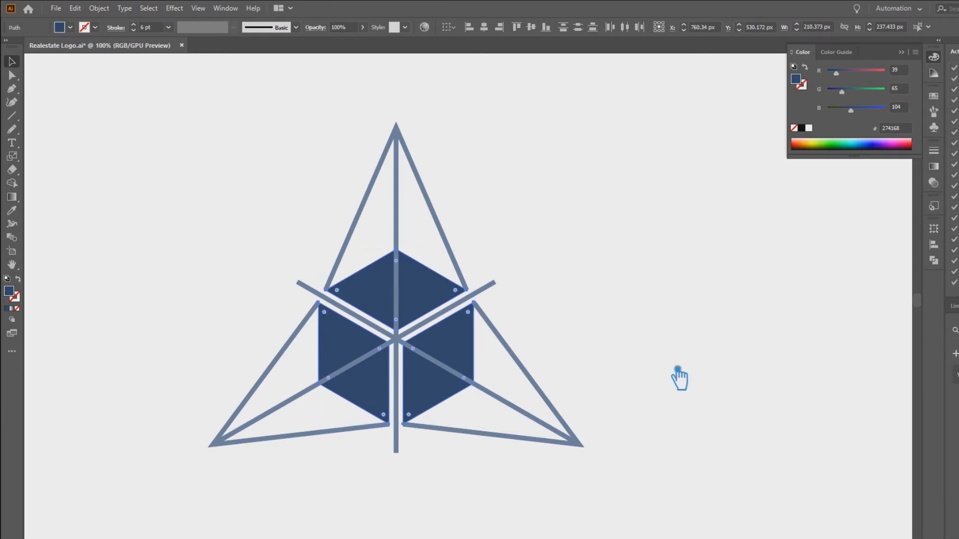
{"action": "key", "text": "ctrl+g"}
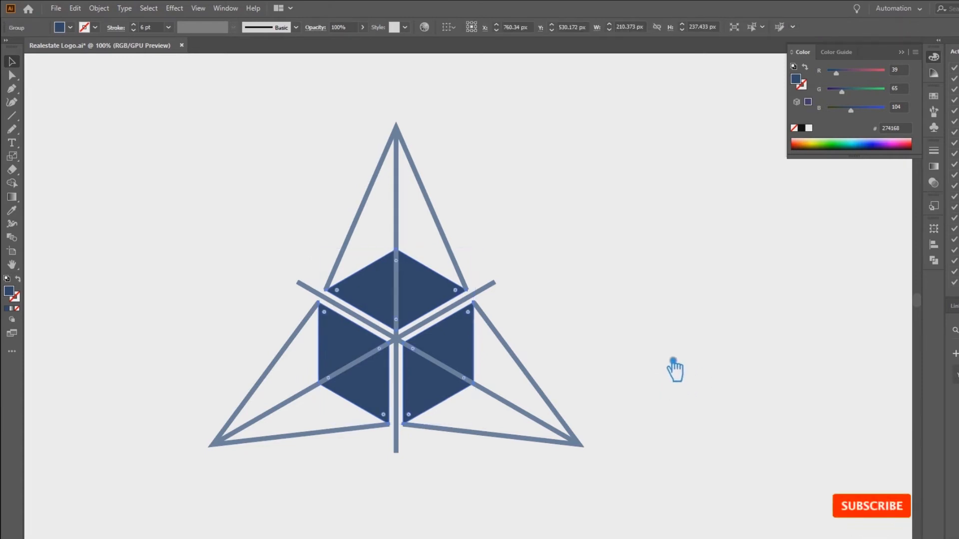
{"action": "left_click", "coordinate": [673, 361]}
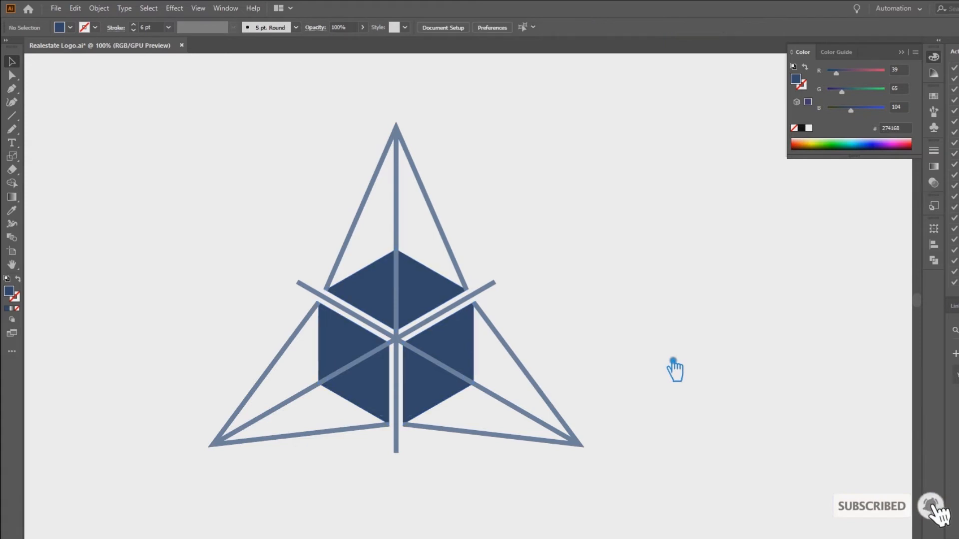
Split all the artwork with the Pathfinder Divide operation and ungroup the resulting pieces.
{"action": "left_click_drag", "start_coordinate": [617, 489], "coordinate": [280, 235]}
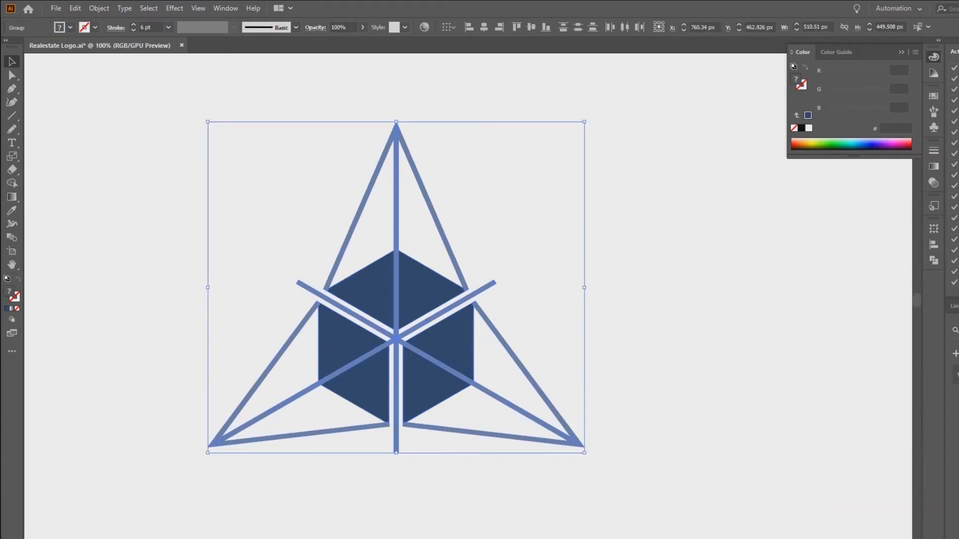
{"action": "left_click", "coordinate": [933, 260]}
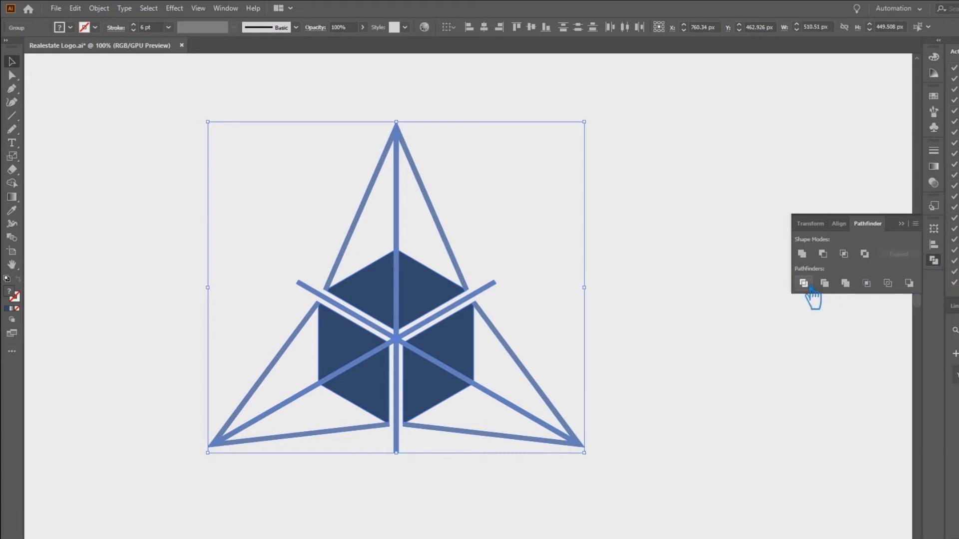
{"action": "left_click", "coordinate": [428, 235]}
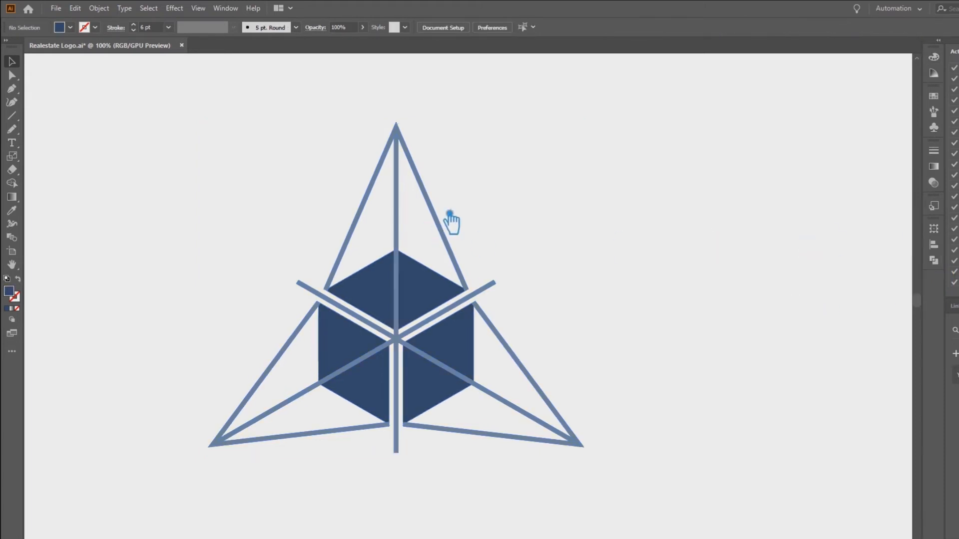
{"action": "right_click", "coordinate": [434, 212]}
{"action": "left_click", "coordinate": [479, 306]}
{"action": "left_click", "coordinate": [616, 319]}
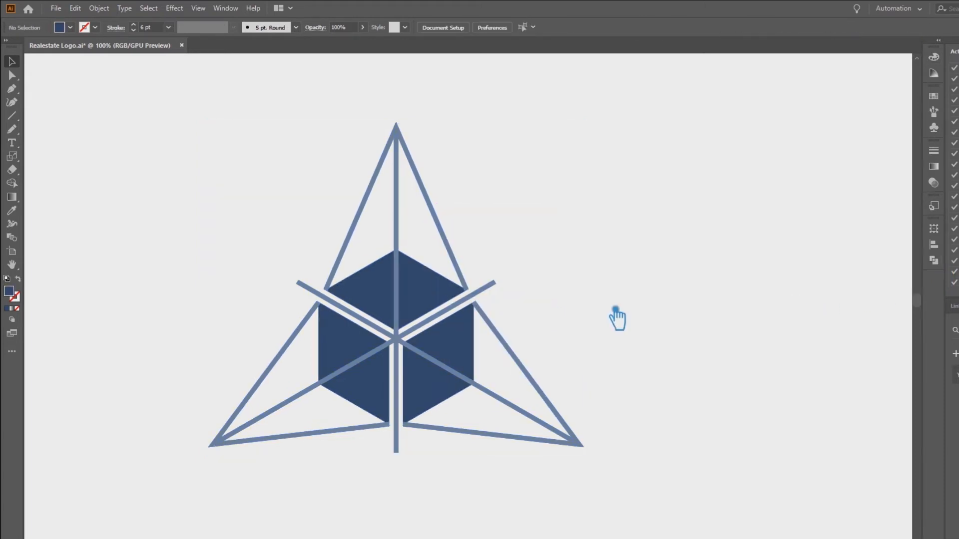
Delete the divided pieces of the cube's top face along with the centre line crossing it.
{"action": "left_click", "coordinate": [403, 298]}
{"action": "key", "text": "Delete"}
{"action": "left_click", "coordinate": [412, 299]}
{"action": "key", "text": "Delete"}
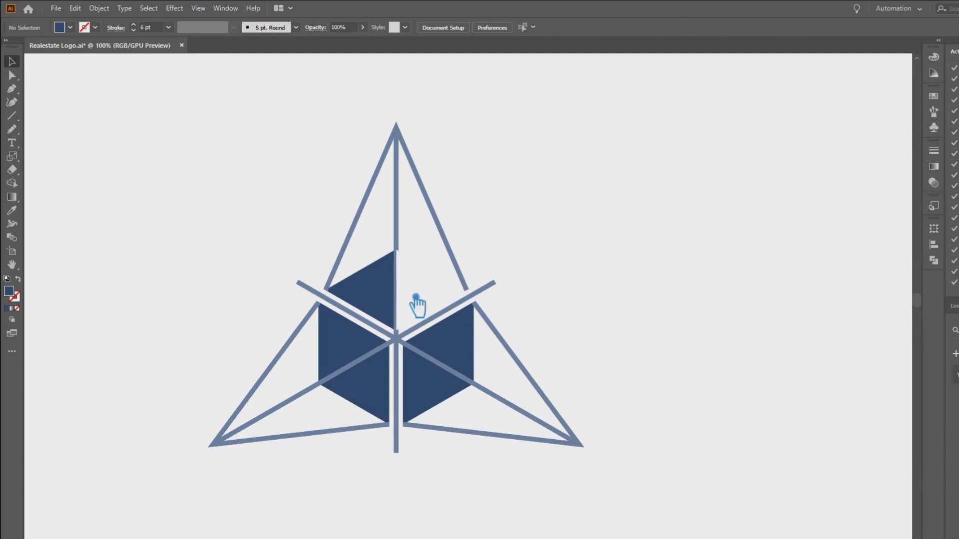
{"action": "left_click_drag", "start_coordinate": [410, 278], "coordinate": [379, 285]}
{"action": "key", "text": "Delete"}
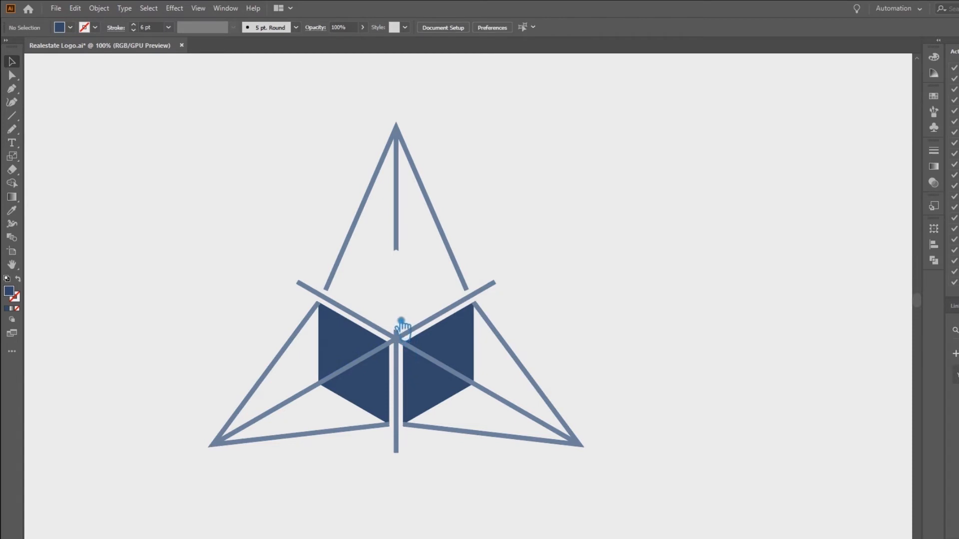
Delete the lines meeting between the faces and all divided pieces of the left and right cube faces.
{"action": "left_click", "coordinate": [410, 352]}
{"action": "key", "text": "Delete"}
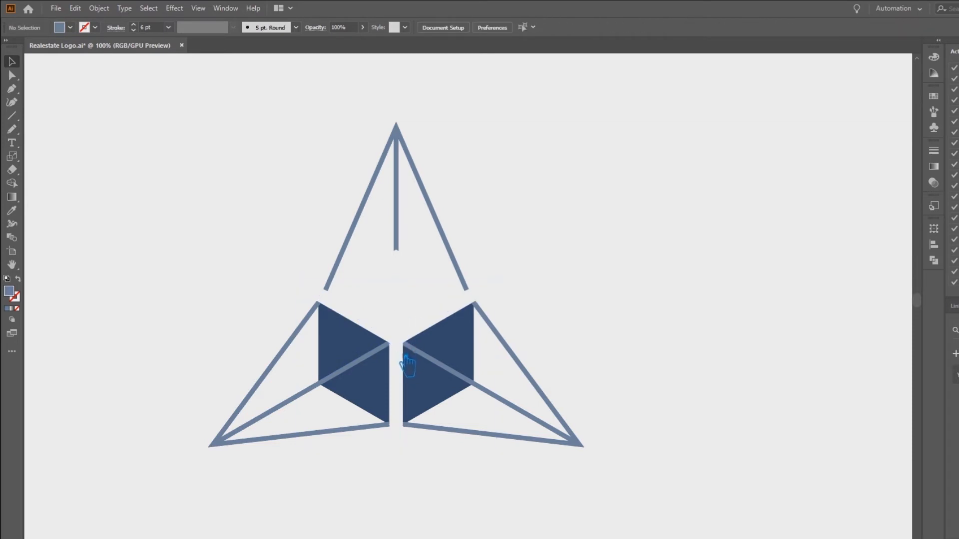
{"action": "left_click", "coordinate": [365, 387]}
{"action": "key", "text": "Delete"}
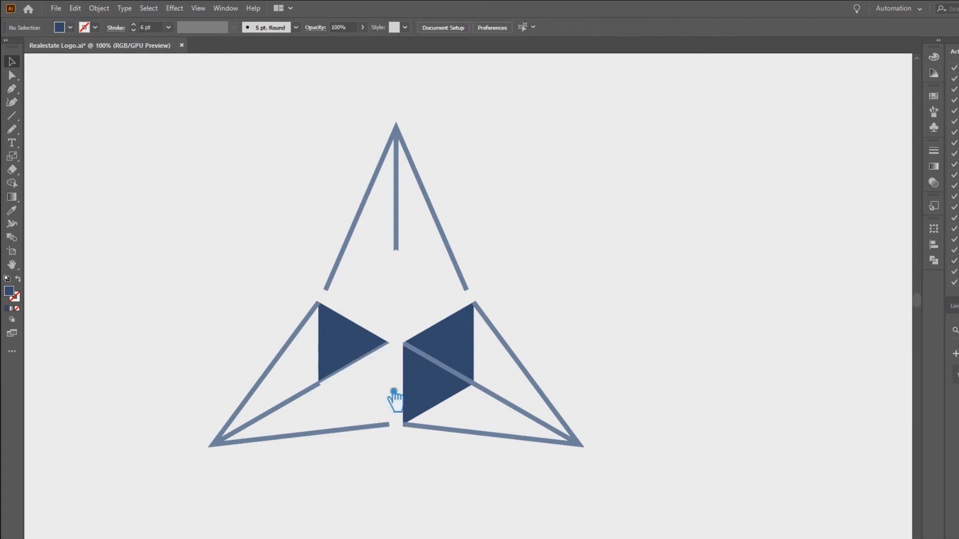
{"action": "left_click", "coordinate": [354, 345]}
{"action": "key", "text": "Delete"}
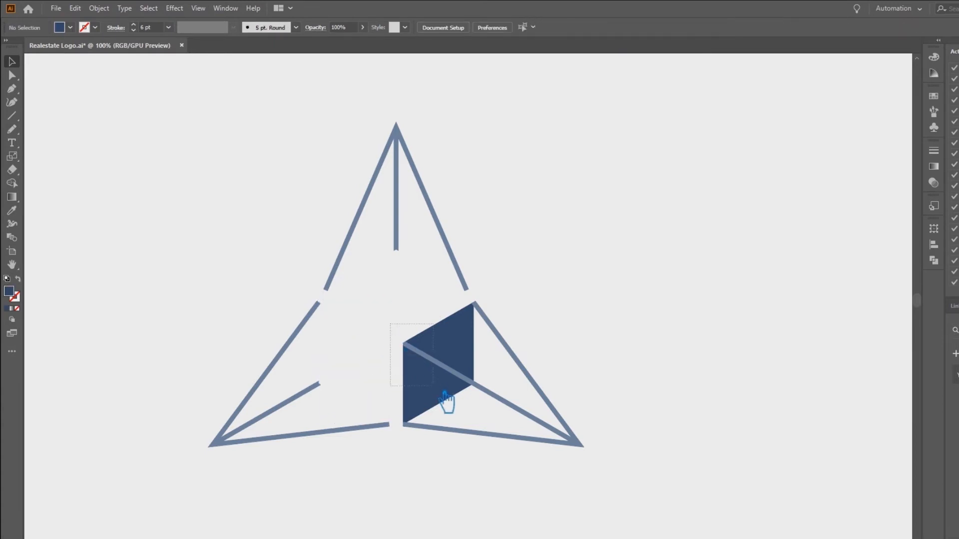
{"action": "left_click", "coordinate": [445, 400]}
{"action": "key", "text": "Delete"}
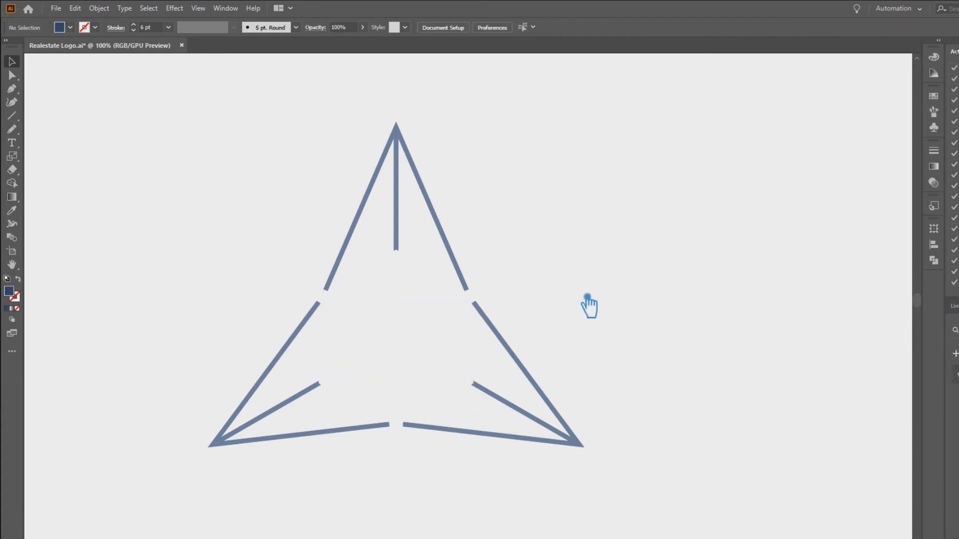
Paste the copied cube faces in front at their original position.
{"action": "key", "text": "ctrl+f"}
{"action": "left_click", "coordinate": [611, 270]}
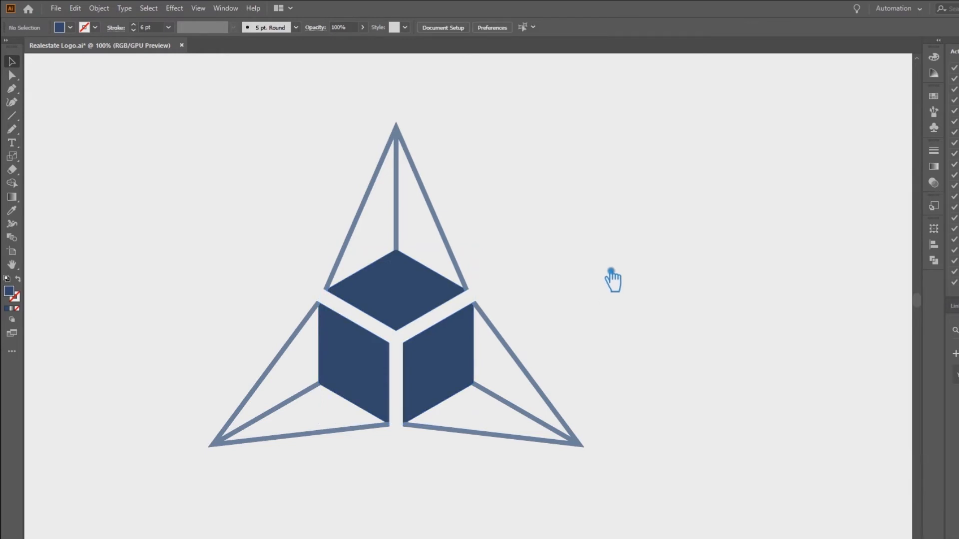
Draw a vertical line about 110 px long along the inner edge of the left cube face.
{"action": "scroll", "coordinate": [394, 448], "scroll_direction": "up", "scroll_amount": 5}
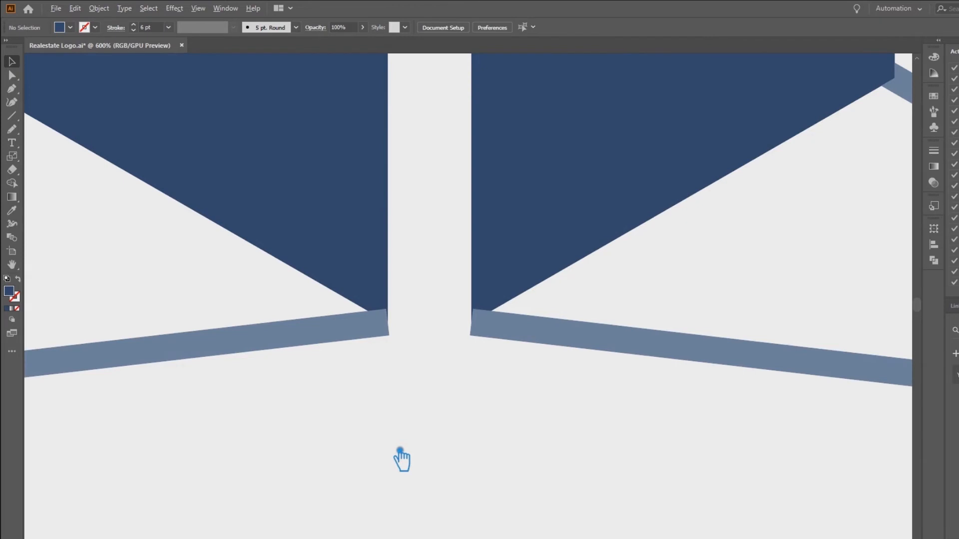
{"action": "scroll", "coordinate": [401, 454], "scroll_direction": "down", "scroll_amount": 2}
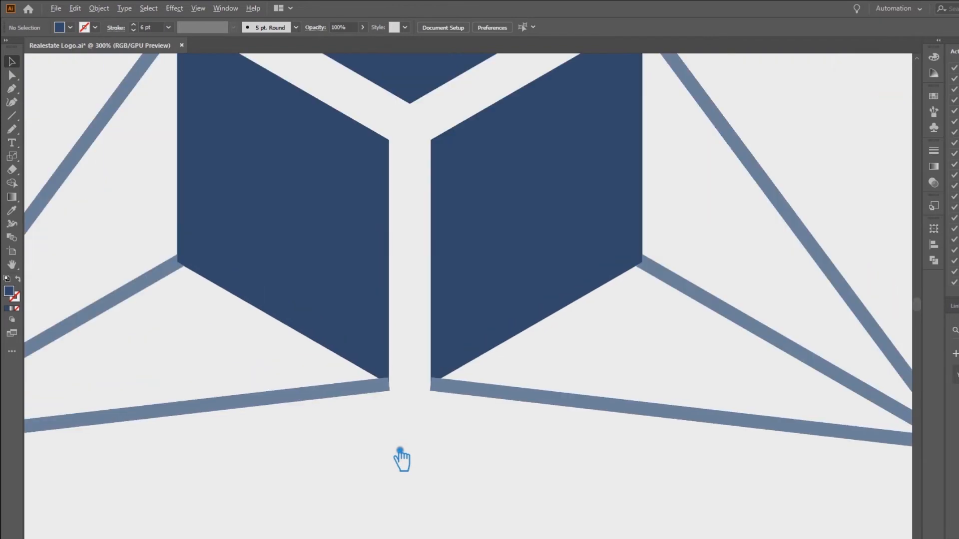
{"action": "left_click", "coordinate": [12, 116]}
{"action": "left_click_drag", "start_coordinate": [398, 147], "coordinate": [398, 389]}
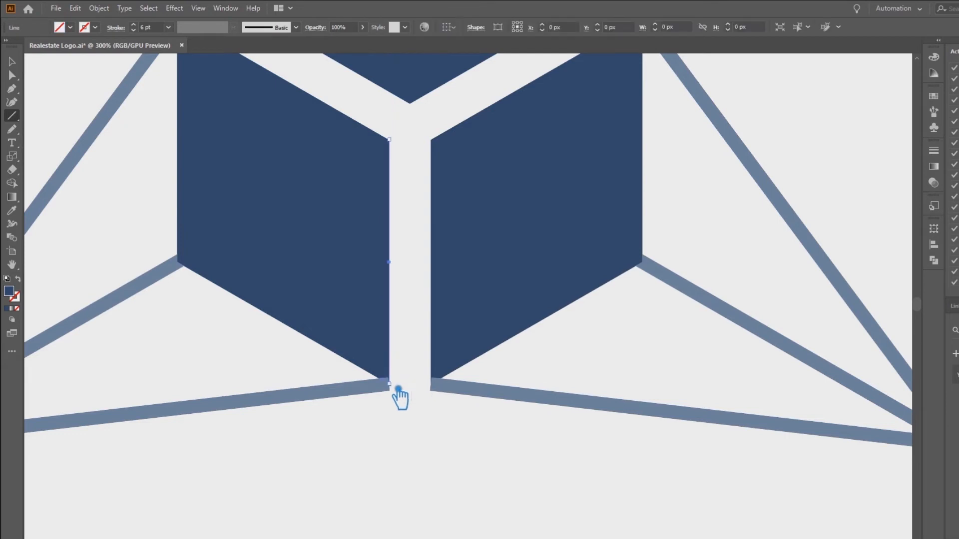
{"action": "left_click", "coordinate": [11, 61]}
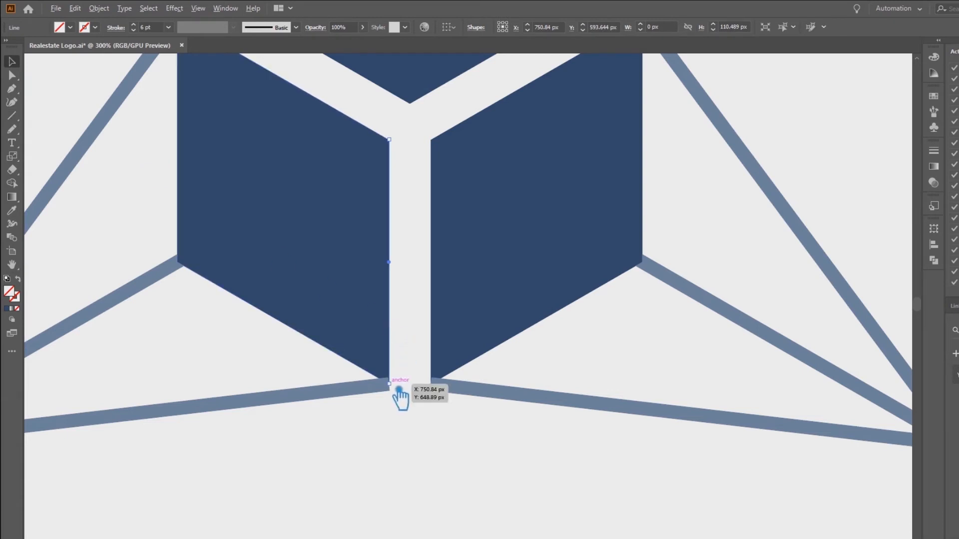
Try to scale the vertical line uniformly to 50% and undo the scaling.
{"action": "left_click", "coordinate": [12, 157]}
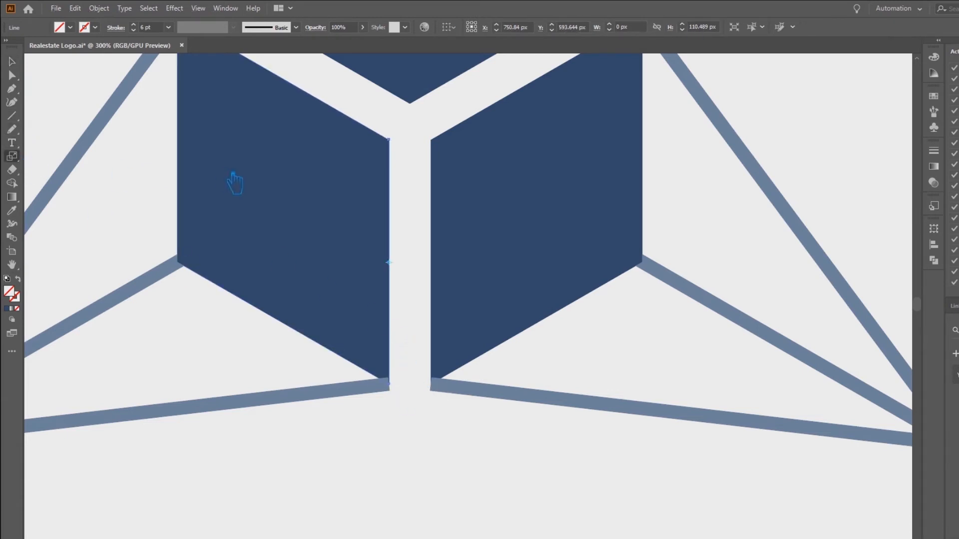
{"action": "double_click", "coordinate": [12, 156]}
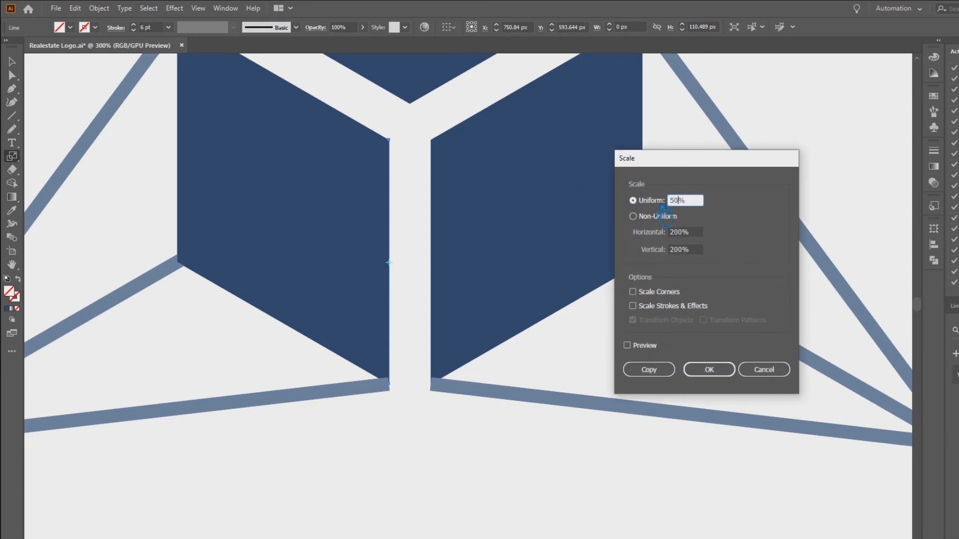
{"action": "key", "text": "Return"}
{"action": "key", "text": "ctrl+z"}
Scale the vertical line uniformly from its centre to a length of about 166 px.
{"action": "double_click", "coordinate": [12, 156]}
{"action": "key", "text": "Return"}
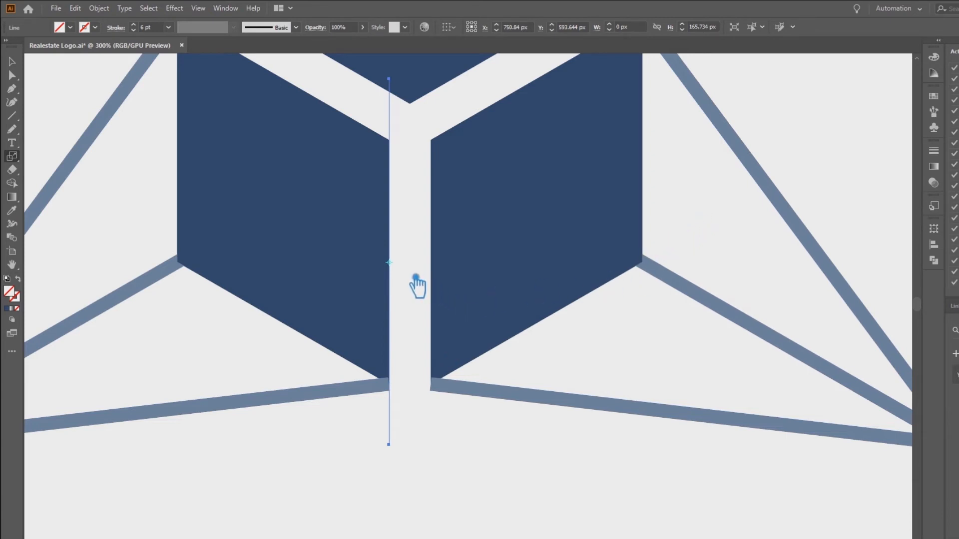
Try to add a matching vertical line along the inner edge of the right cube face.
{"action": "left_click_drag", "start_coordinate": [441, 147], "coordinate": [440, 403]}
{"action": "key", "text": "ctrl+z"}
{"action": "left_click", "coordinate": [12, 61]}
{"action": "left_click", "coordinate": [342, 519]}
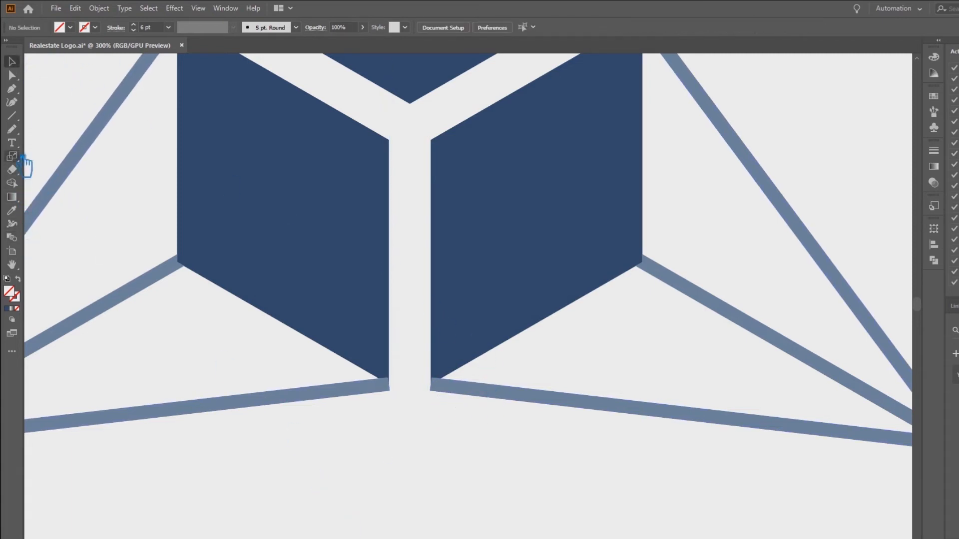
Draw a vertical line about 110 px long along the right cube face's inner edge and scale it uniformly to 150%.
{"action": "left_click", "coordinate": [12, 115]}
{"action": "left_click_drag", "start_coordinate": [439, 150], "coordinate": [442, 390]}
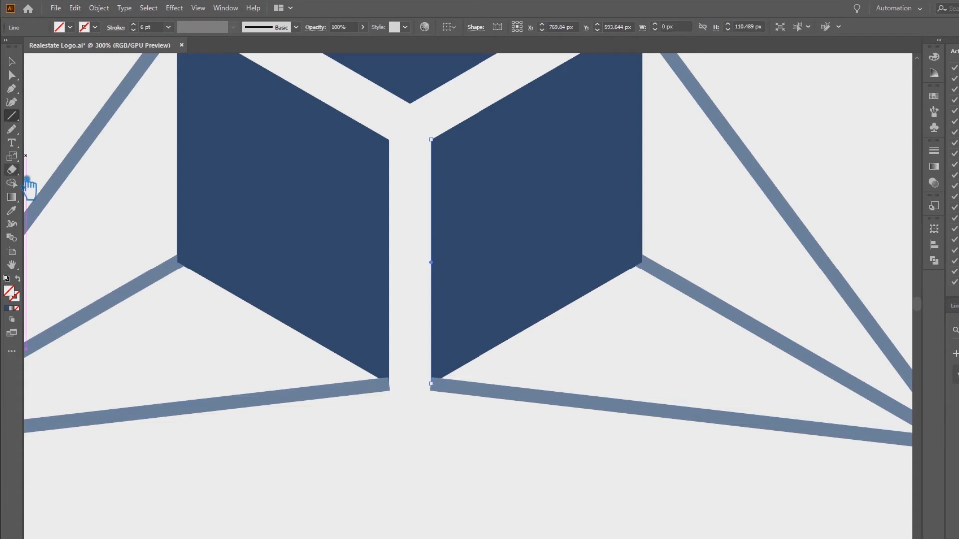
{"action": "key", "text": "s"}
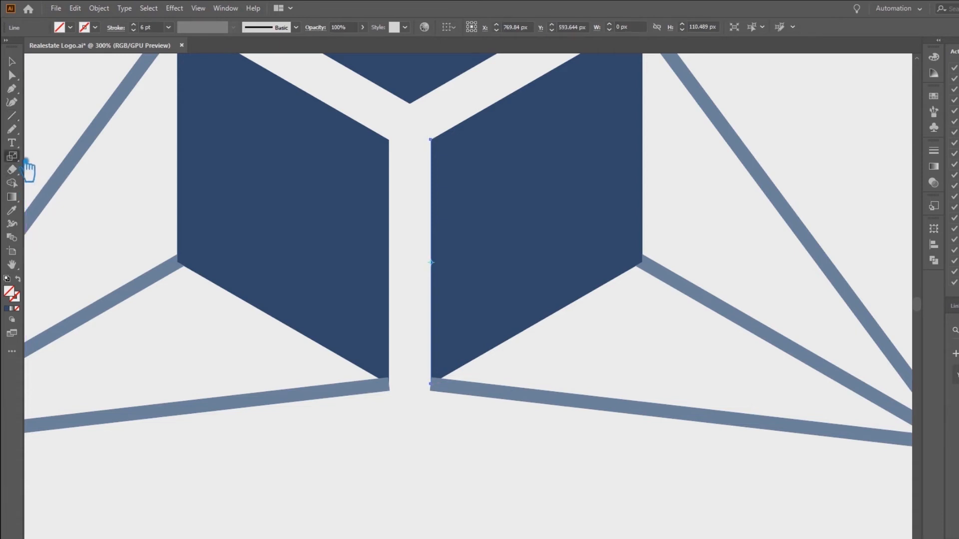
{"action": "double_click", "coordinate": [26, 162]}
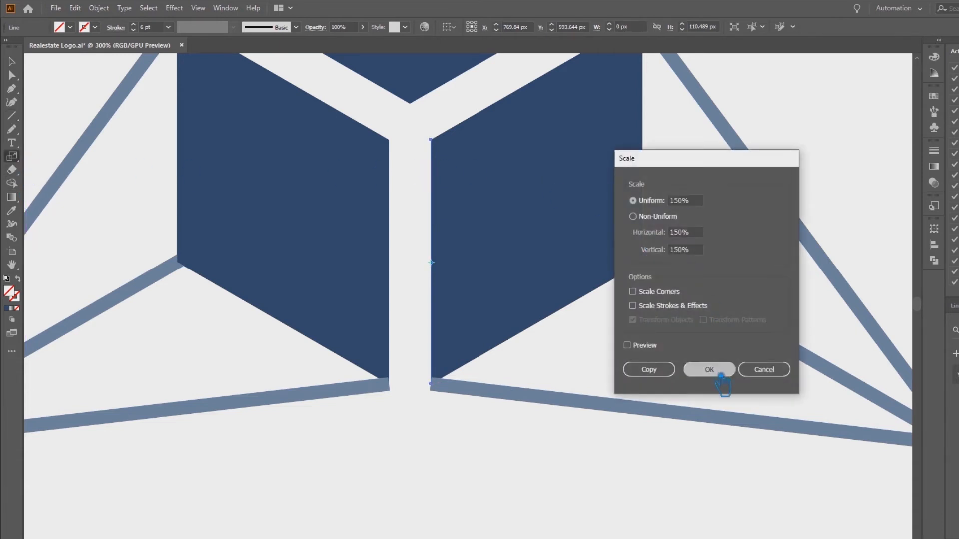
{"action": "left_click", "coordinate": [714, 372]}
{"action": "key", "text": "v"}
{"action": "left_click", "coordinate": [401, 108]}
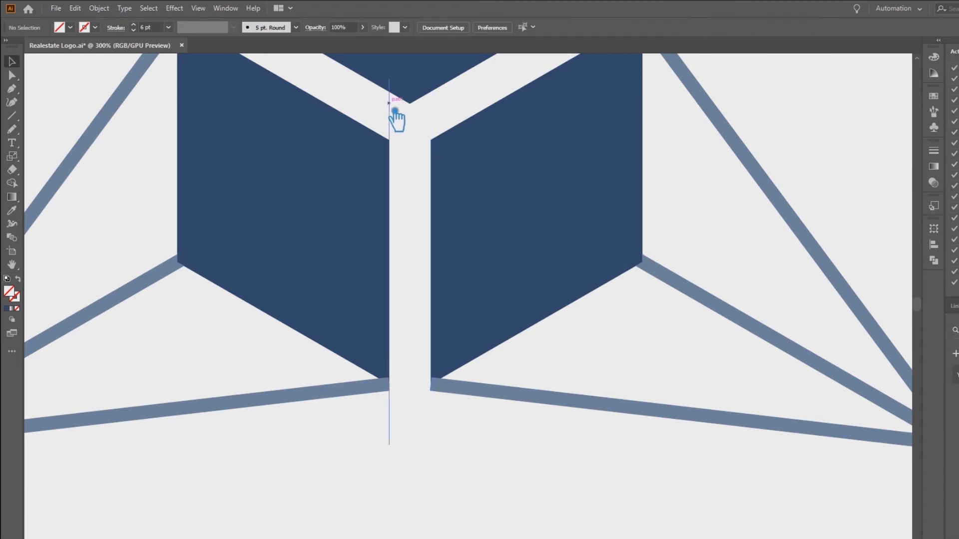
Draw a line about 96 px wide and 55 px high along the top face's lower-left edge and scale it uniformly to 150%.
{"action": "scroll", "coordinate": [418, 135], "scroll_direction": "down", "scroll_amount": 2}
{"action": "left_click_drag", "start_coordinate": [483, 120], "coordinate": [501, 261]}
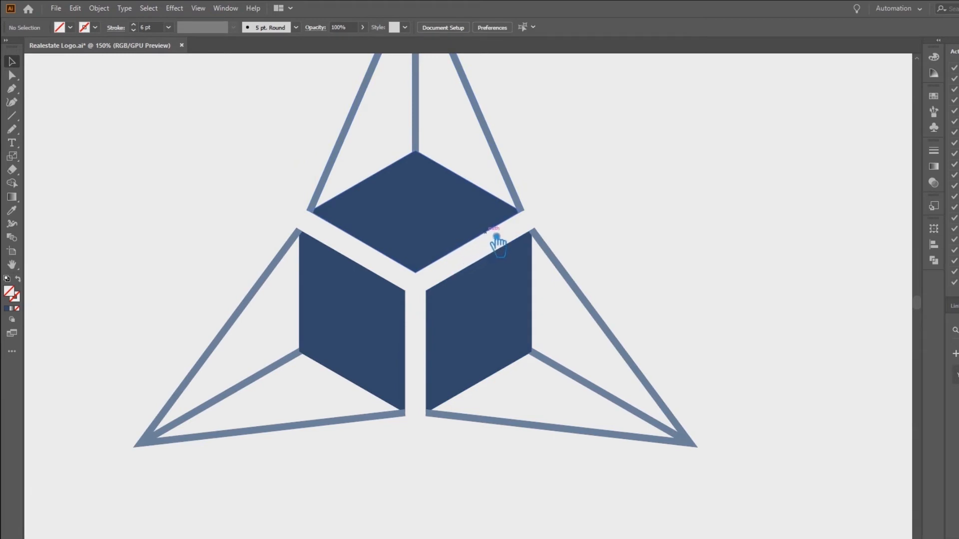
{"action": "scroll", "coordinate": [381, 214], "scroll_direction": "up", "scroll_amount": 4}
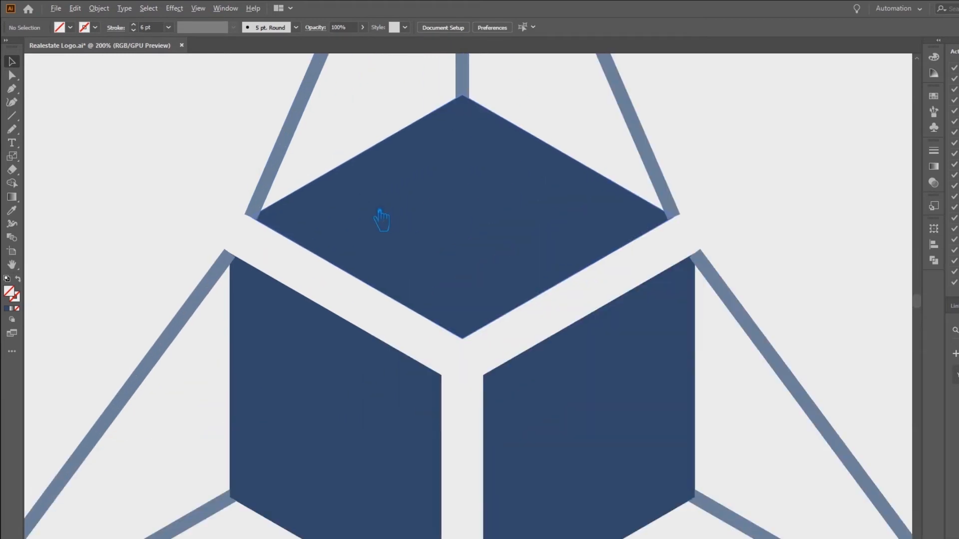
{"action": "scroll", "coordinate": [362, 219], "scroll_direction": "down", "scroll_amount": 2}
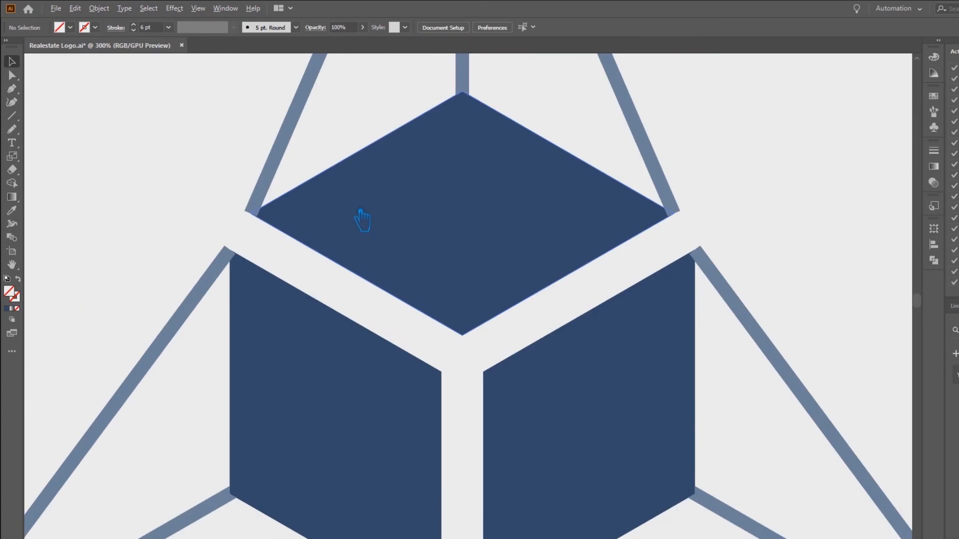
{"action": "left_click", "coordinate": [12, 116]}
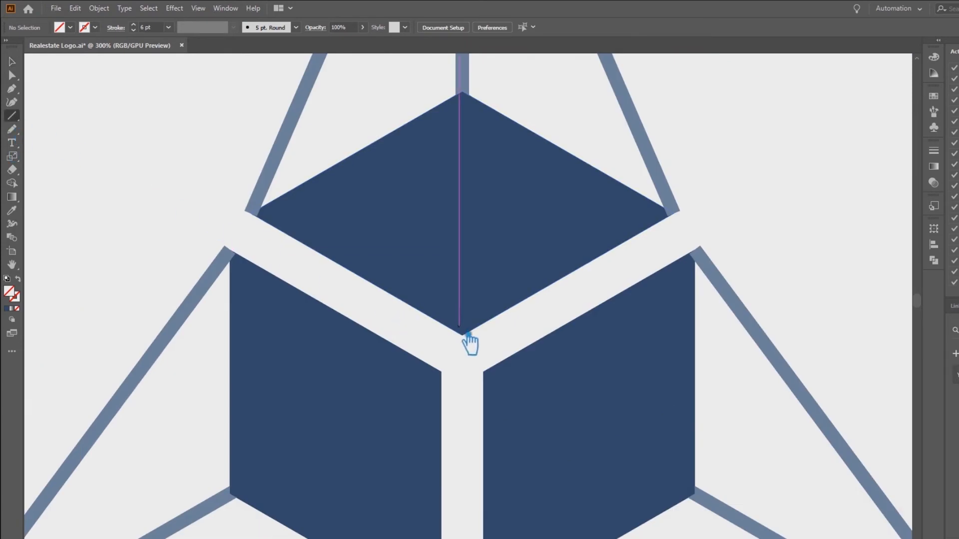
{"action": "left_click_drag", "start_coordinate": [462, 335], "coordinate": [259, 220]}
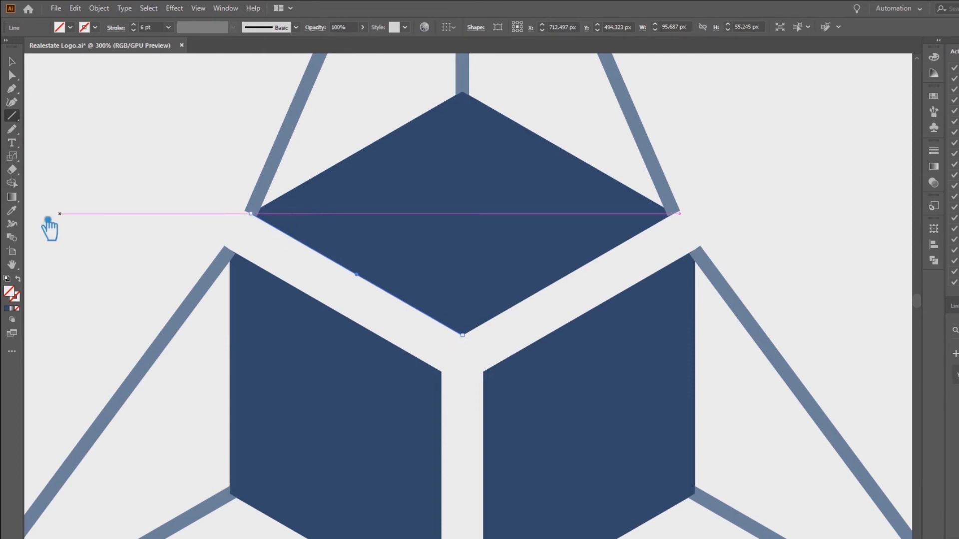
{"action": "left_click", "coordinate": [22, 160]}
{"action": "double_click", "coordinate": [22, 159]}
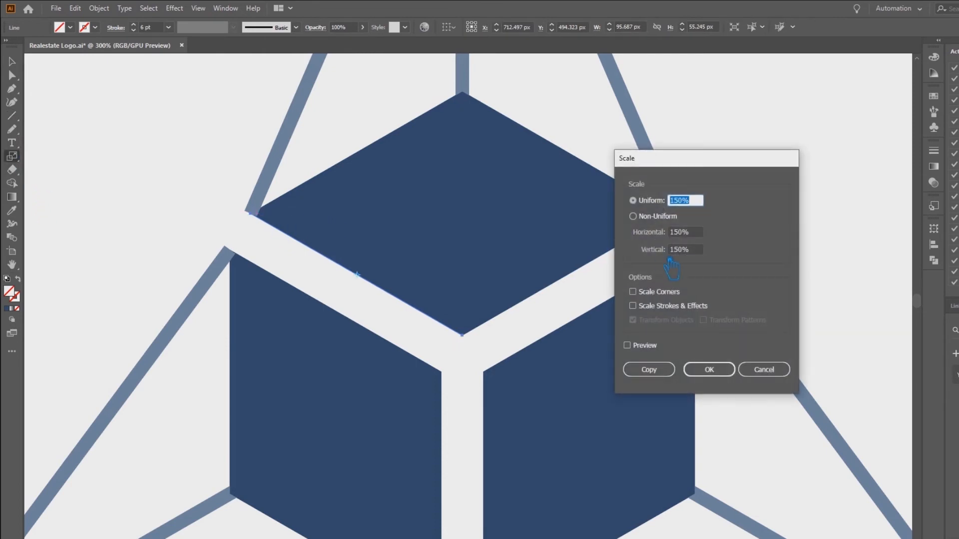
{"action": "left_click", "coordinate": [729, 369]}
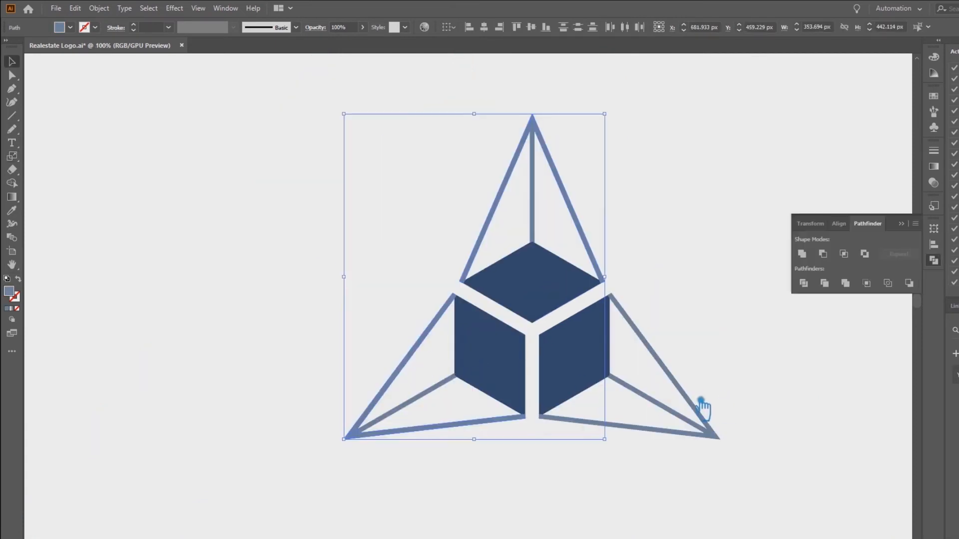
Temporarily hide the three spike outlines, delete the leftover unfilled paths inside the spikes, and show the outlines again.
{"action": "left_click", "coordinate": [699, 404], "text": "shift"}
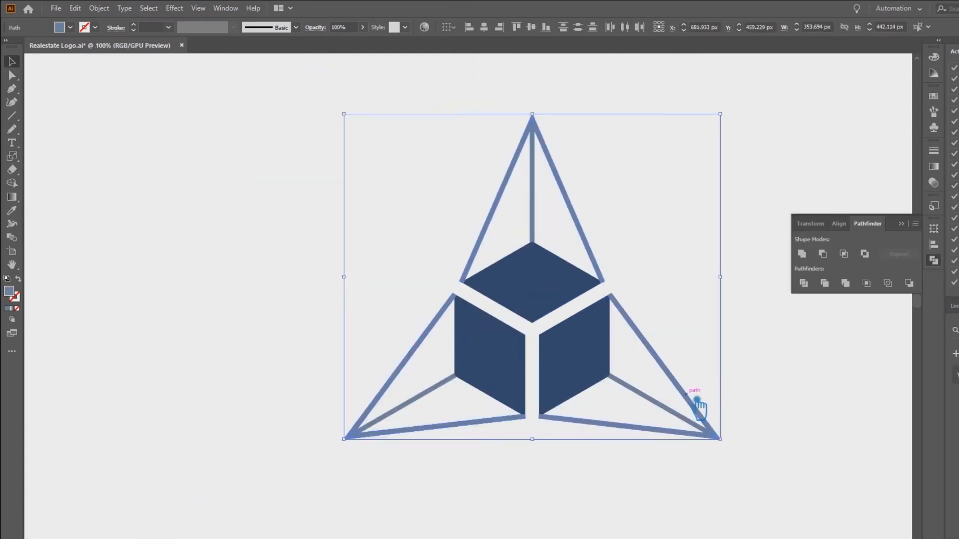
{"action": "key", "text": "Delete"}
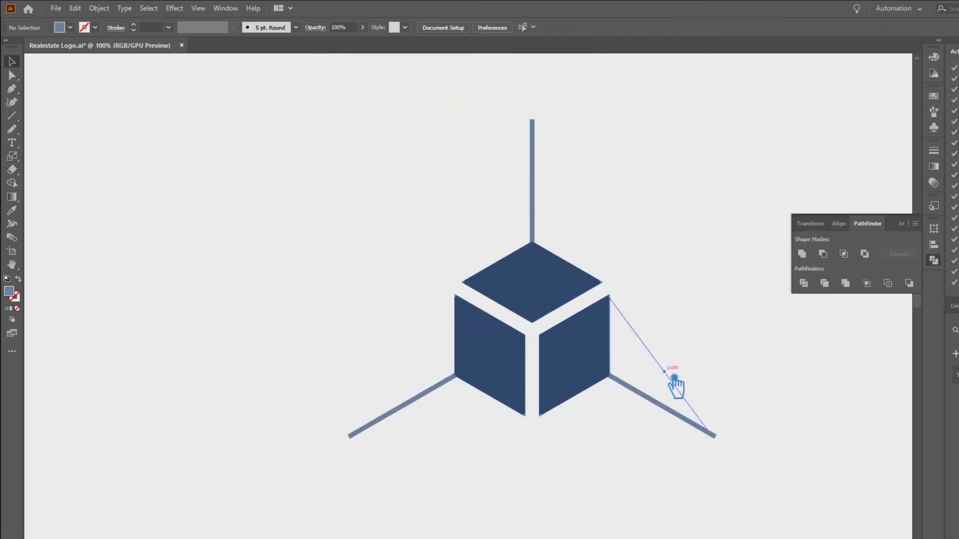
{"action": "left_click", "coordinate": [664, 385]}
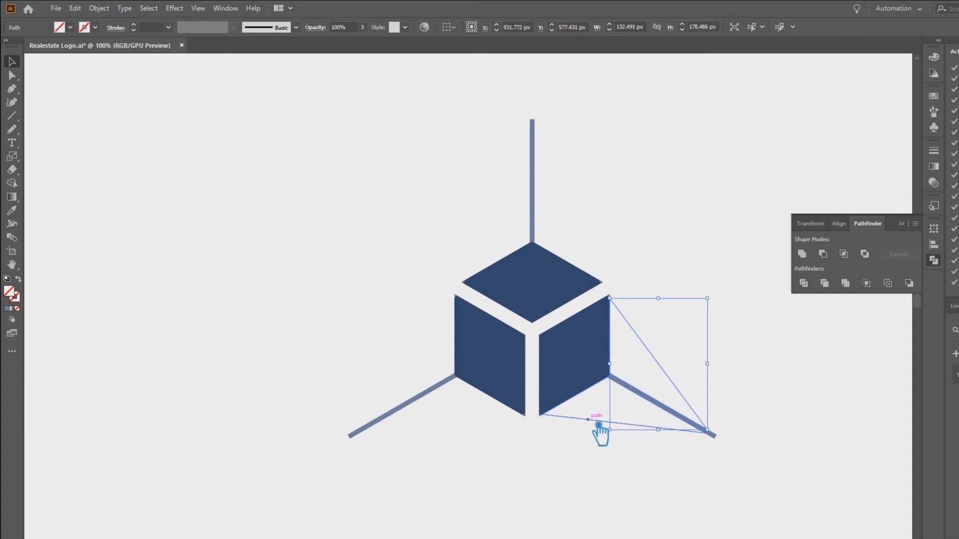
{"action": "left_click", "coordinate": [598, 425], "text": "shift"}
{"action": "left_click", "coordinate": [449, 422], "text": "shift"}
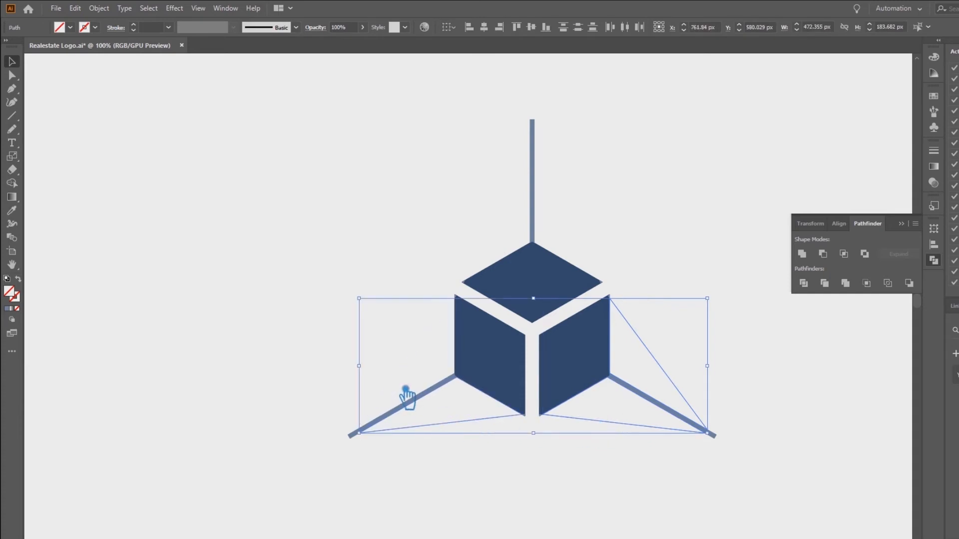
{"action": "left_click", "coordinate": [443, 330]}
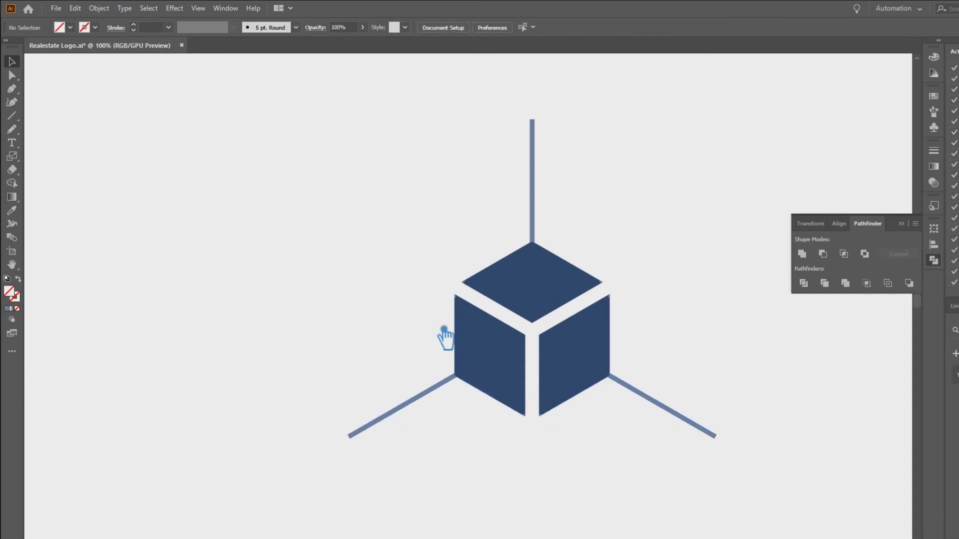
{"action": "left_click", "coordinate": [496, 238]}
{"action": "left_click", "coordinate": [582, 224], "text": "shift"}
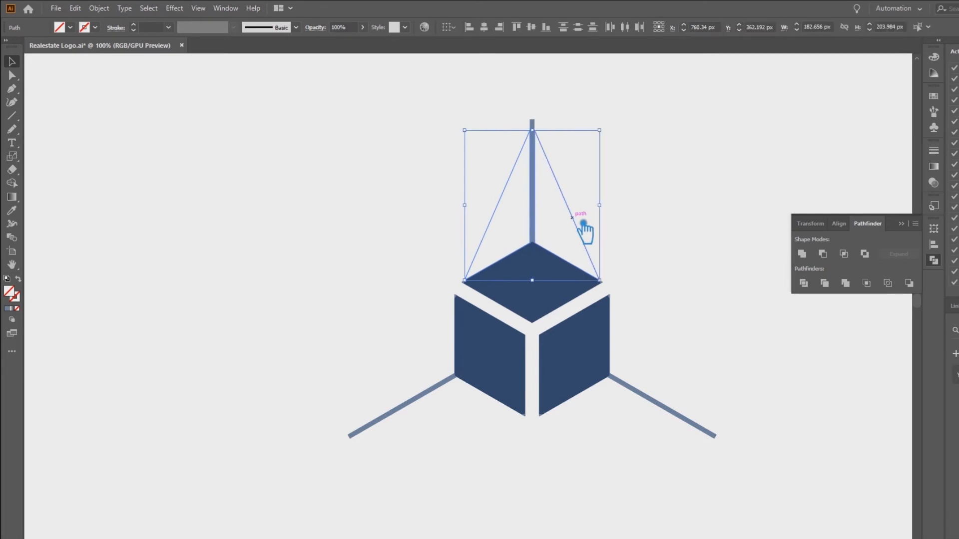
{"action": "left_click", "coordinate": [647, 231]}
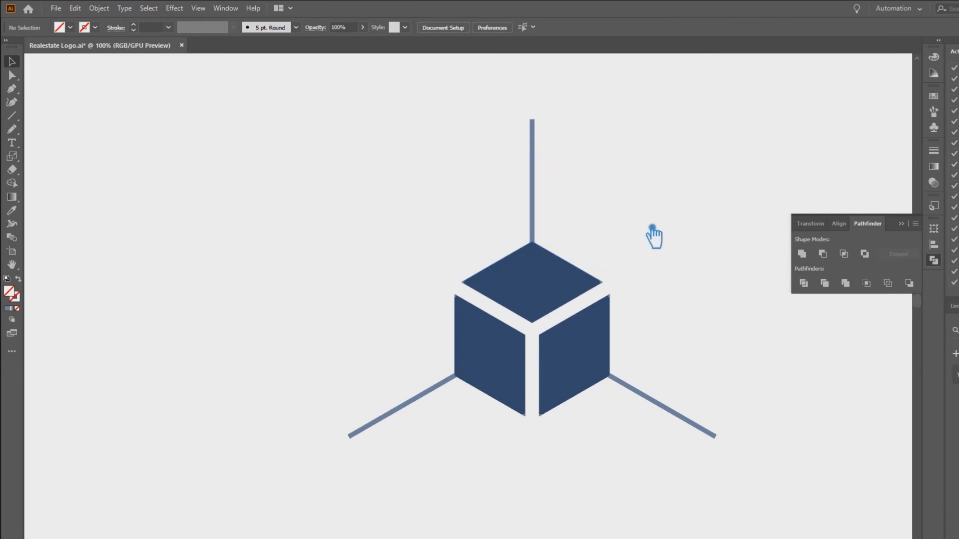
{"action": "key", "text": "ctrl+alt+3"}
{"action": "left_click", "coordinate": [676, 240]}
Select the cube, spikes and edge lines together and split them with Pathfinder Divide.
{"action": "left_click", "coordinate": [538, 290]}
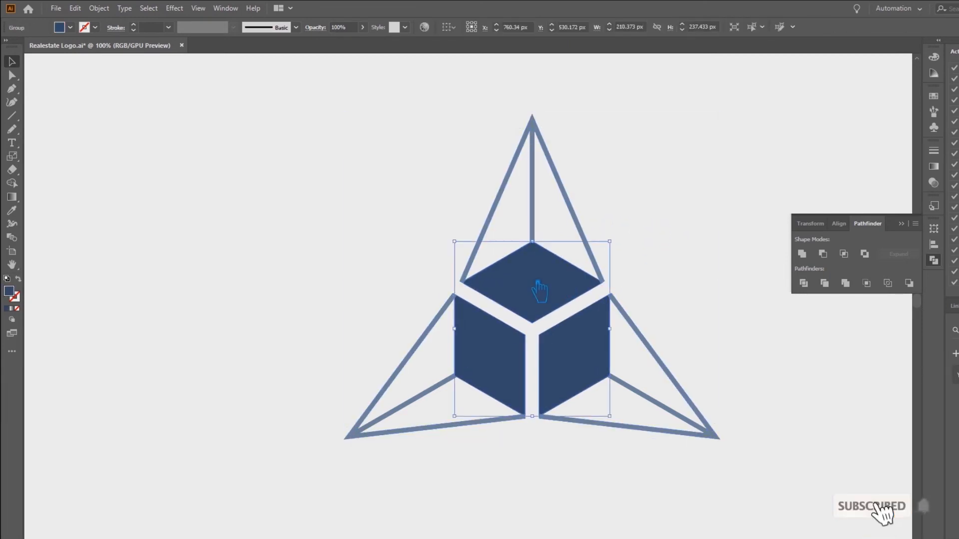
{"action": "key", "text": "ctrl+2"}
{"action": "left_click_drag", "start_coordinate": [653, 482], "coordinate": [430, 226]}
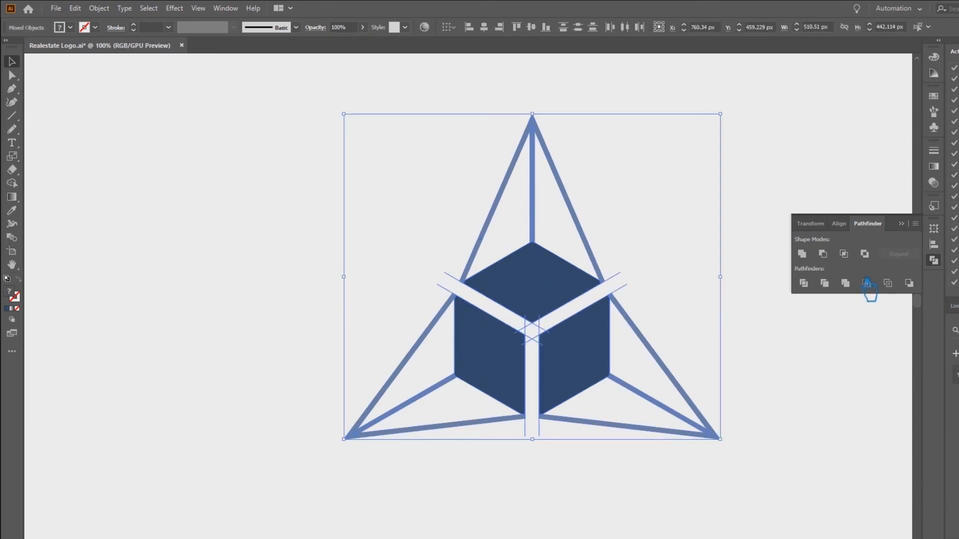
{"action": "left_click", "coordinate": [813, 289]}
{"action": "left_click", "coordinate": [901, 223]}
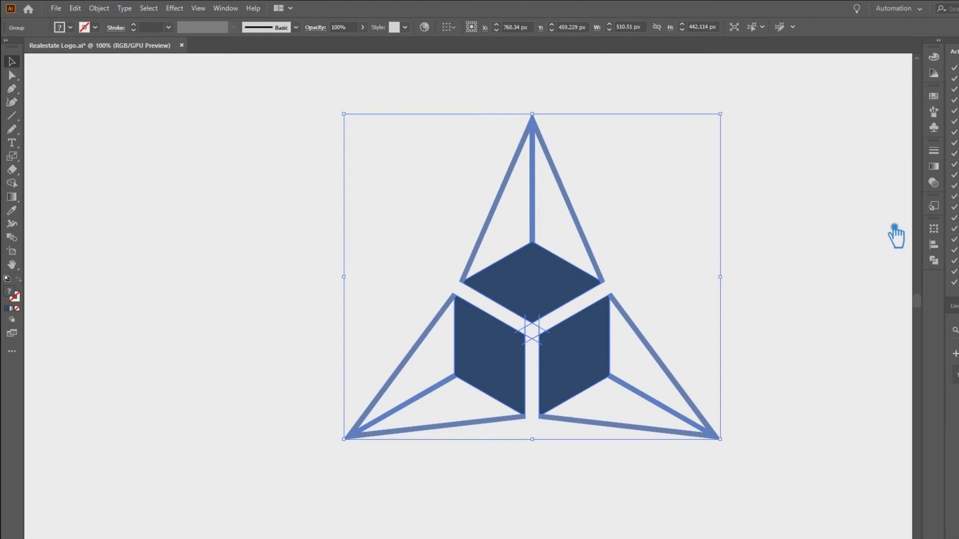
{"action": "left_click", "coordinate": [844, 227]}
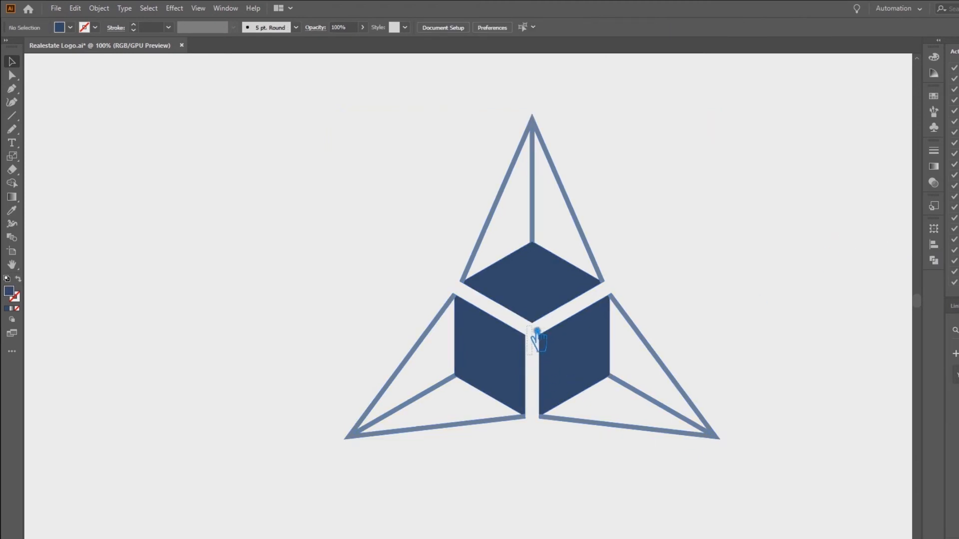
Ungroup the divided logo artwork into separate pieces.
{"action": "left_click", "coordinate": [521, 319]}
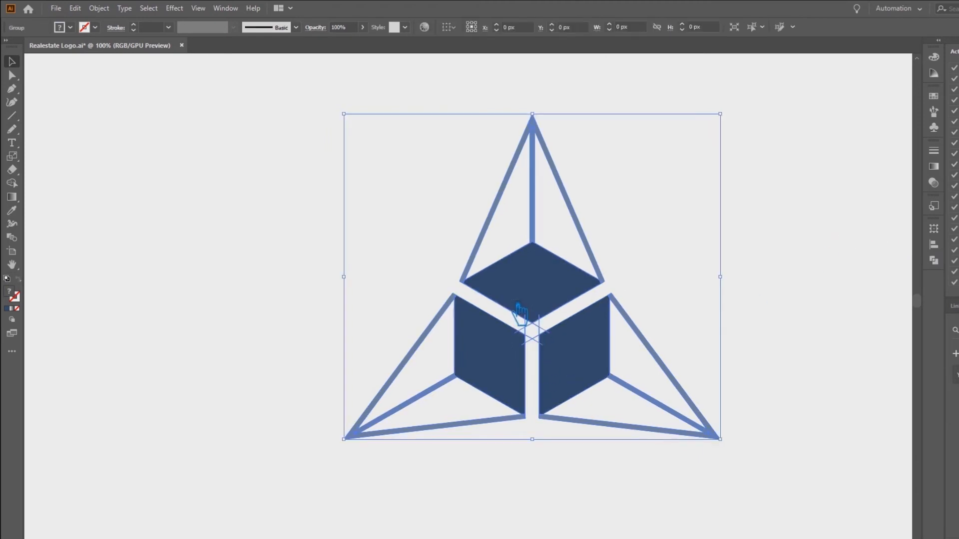
{"action": "left_click", "coordinate": [714, 287]}
{"action": "left_click", "coordinate": [565, 307]}
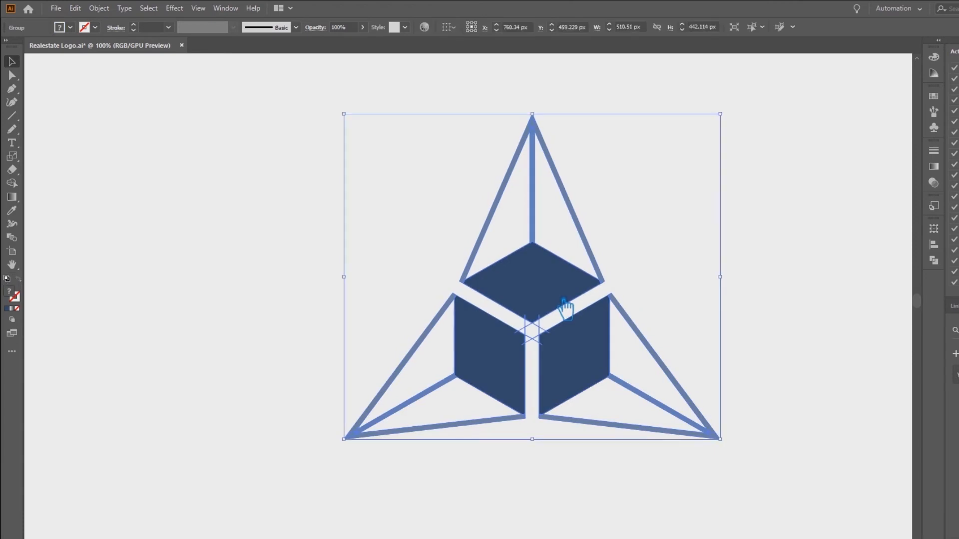
{"action": "right_click", "coordinate": [556, 296]}
{"action": "left_click", "coordinate": [599, 389]}
{"action": "left_click", "coordinate": [586, 471]}
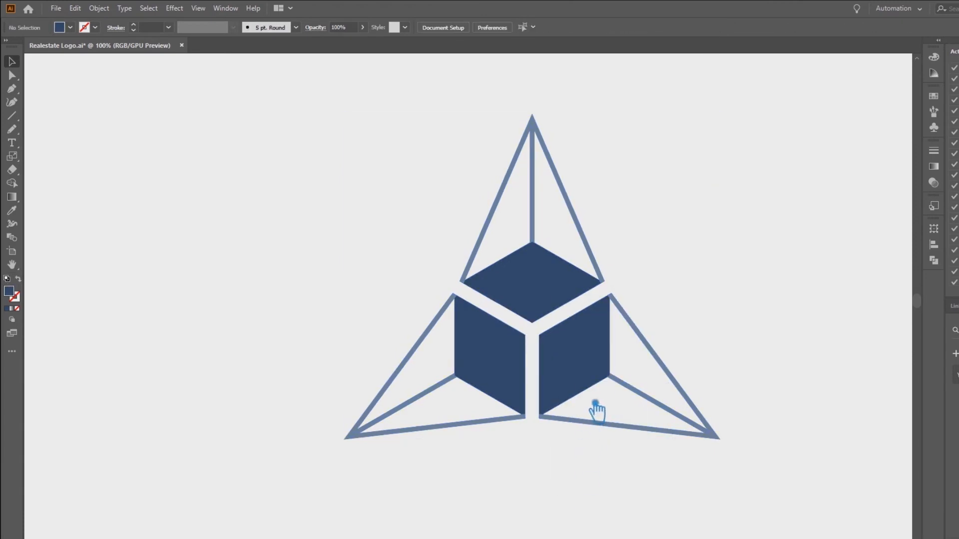
Try to delete the divided pieces around the centre of the cube and undo the deletion.
{"action": "left_click", "coordinate": [501, 308]}
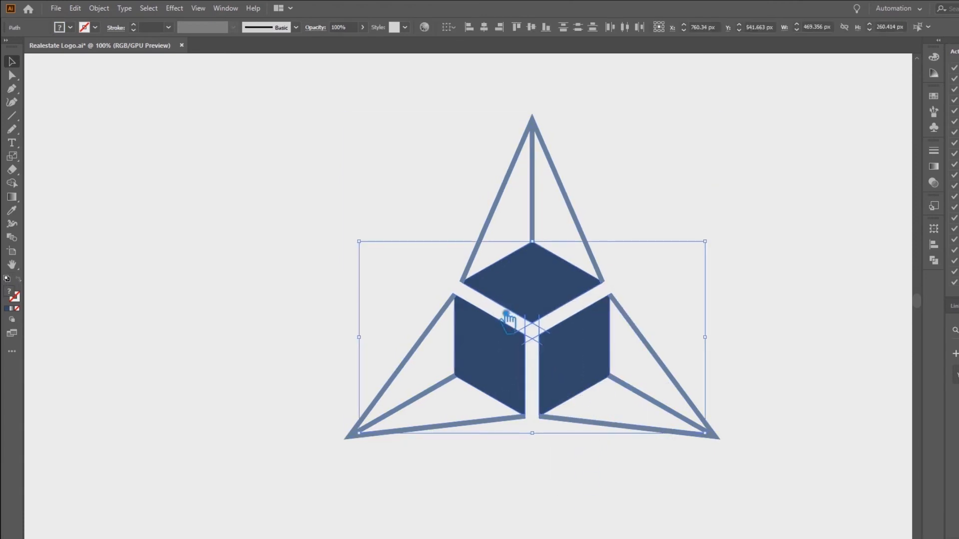
{"action": "key", "text": "Delete"}
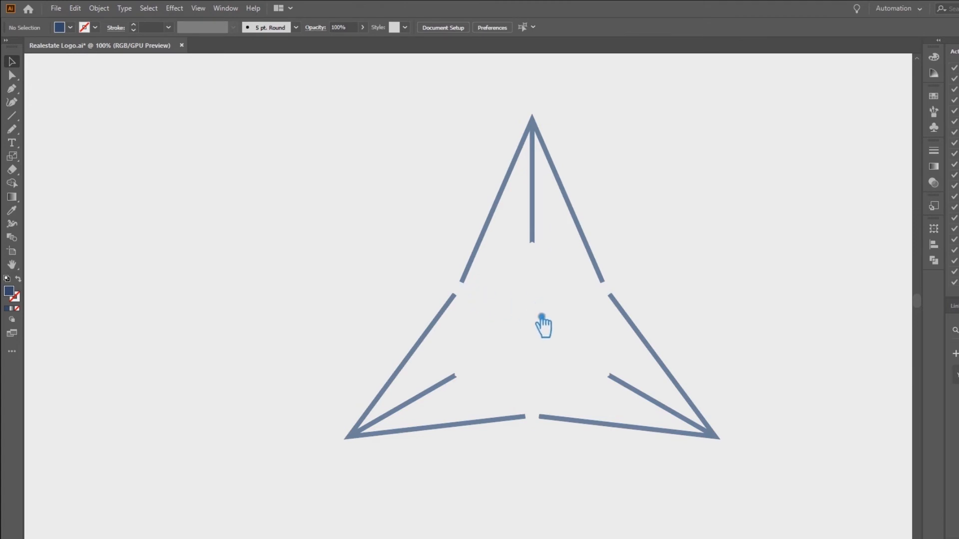
{"action": "key", "text": "ctrl+z"}
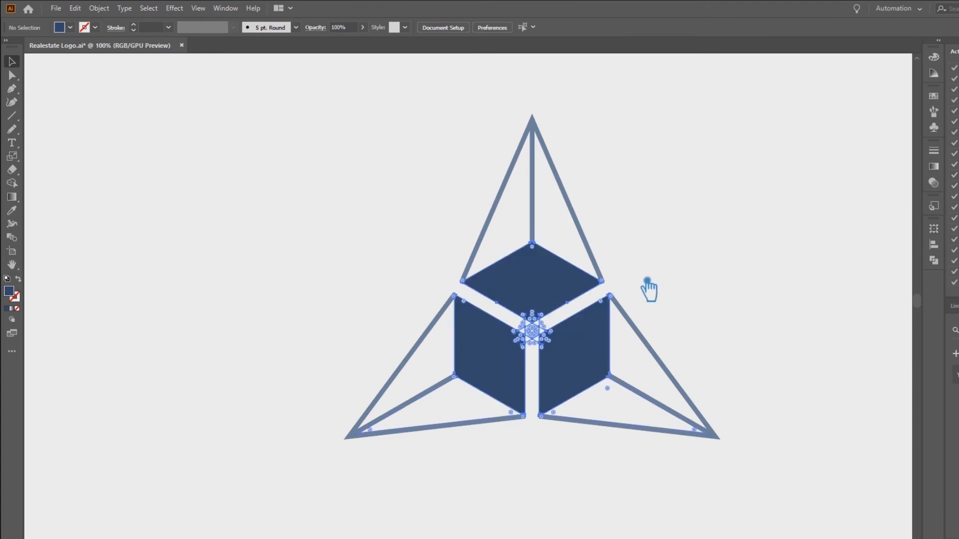
{"action": "left_click", "coordinate": [657, 282]}
Examine how the spike line ends meet the cube at the right corner of the top face.
{"action": "scroll", "coordinate": [624, 279], "scroll_direction": "up", "scroll_amount": 6}
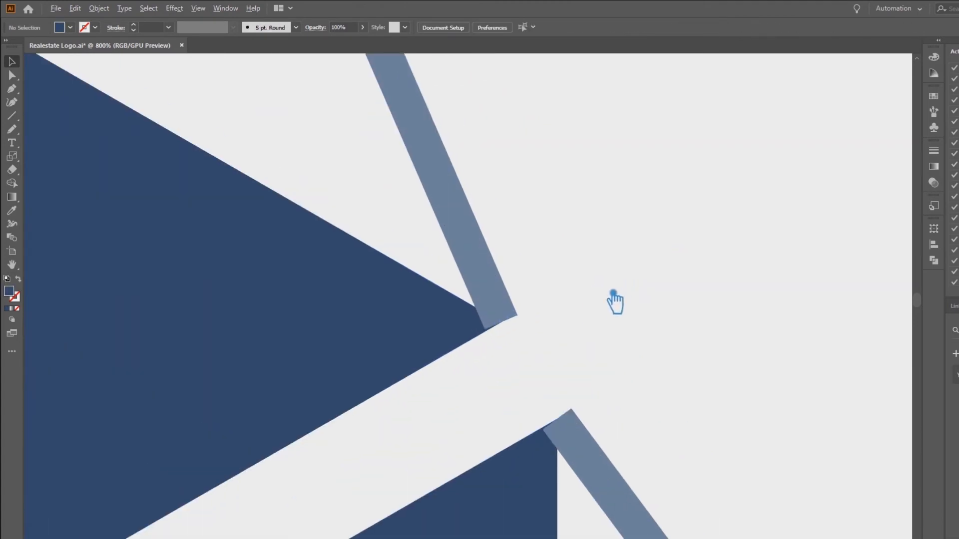
{"action": "left_click", "coordinate": [520, 320]}
{"action": "left_click", "coordinate": [537, 322]}
{"action": "left_click", "coordinate": [519, 316]}
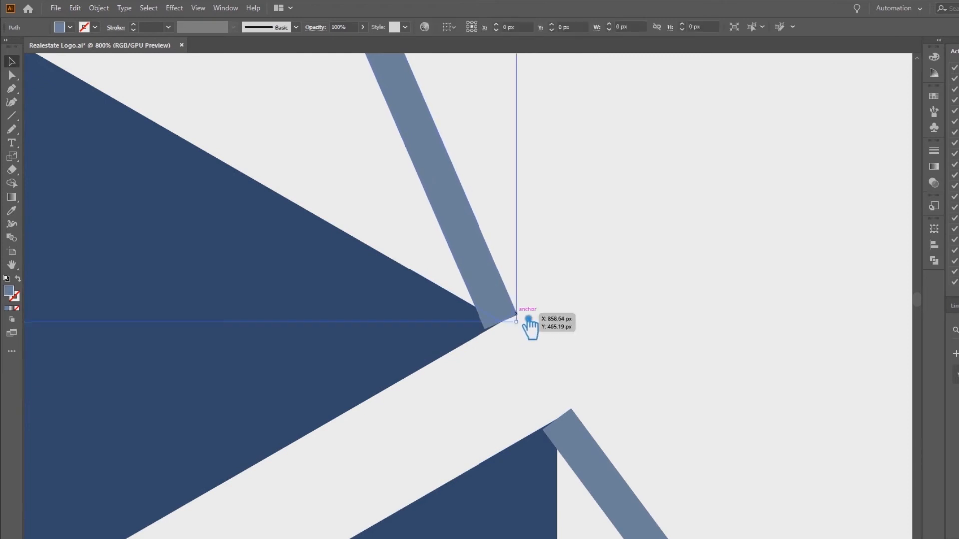
{"action": "left_click", "coordinate": [542, 324]}
{"action": "scroll", "coordinate": [548, 330], "scroll_direction": "down", "scroll_amount": 1}
{"action": "scroll", "coordinate": [551, 333], "scroll_direction": "down", "scroll_amount": 6}
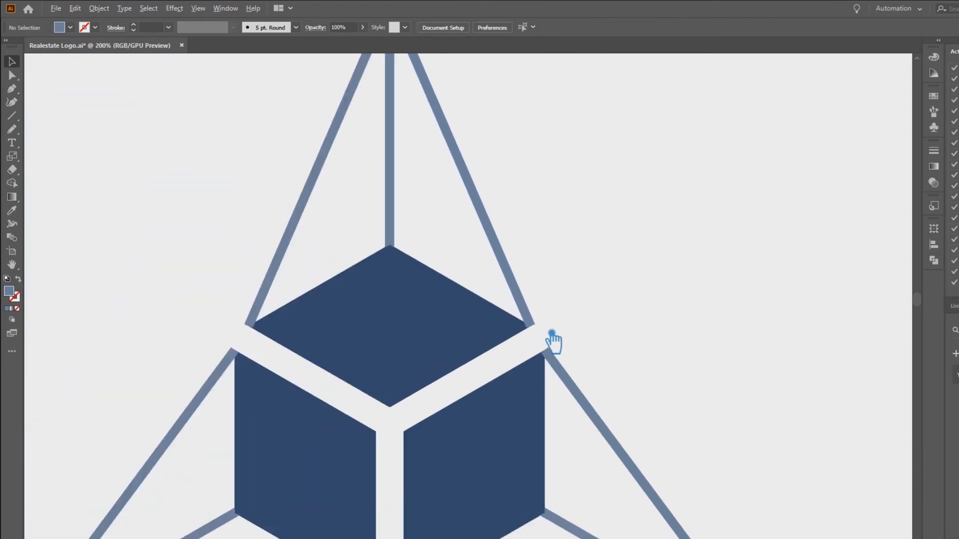
{"action": "scroll", "coordinate": [574, 334], "scroll_direction": "up", "scroll_amount": 2}
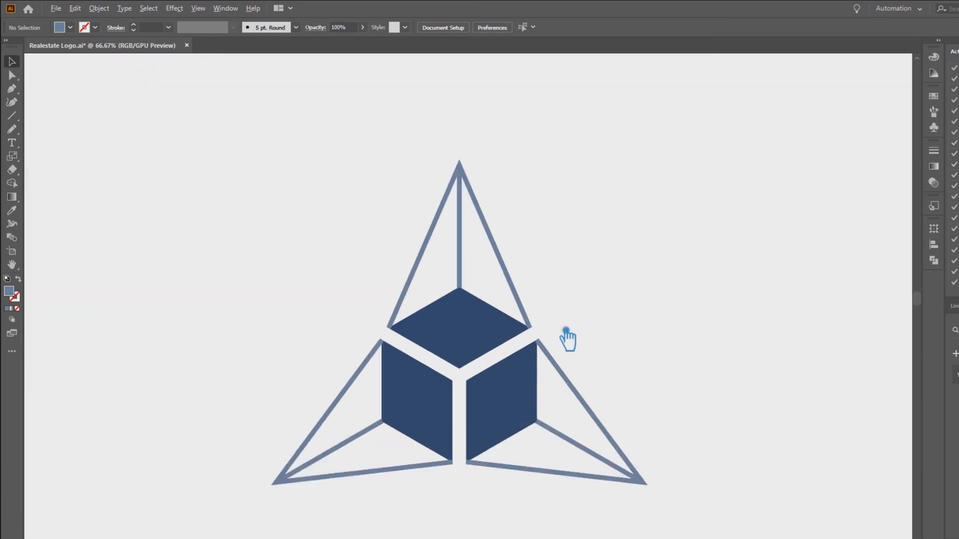
{"action": "scroll", "coordinate": [582, 334], "scroll_direction": "down", "scroll_amount": 2}
Undo the ungrouping and the Pathfinder Divide, and reselect the whole logo artwork.
{"action": "key", "text": "ctrl+z"}
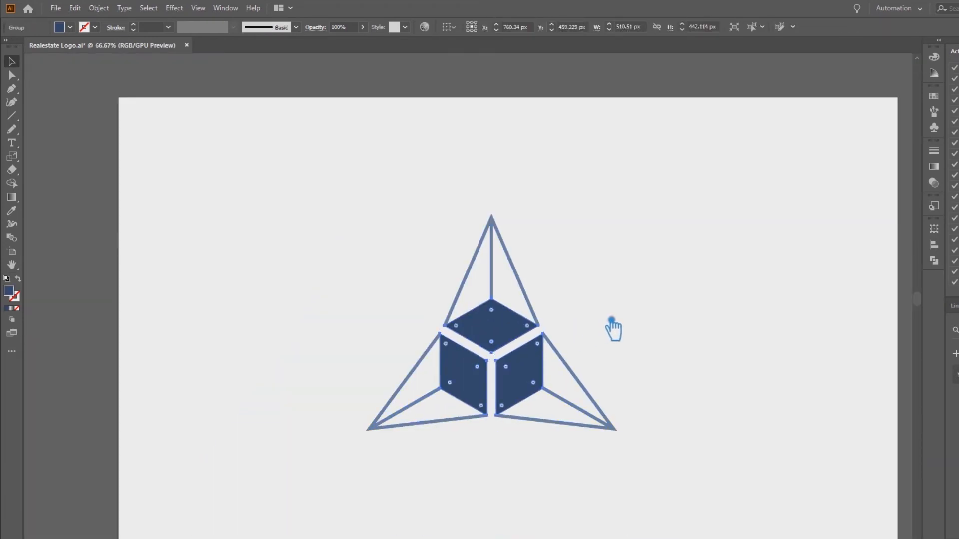
{"action": "key", "text": "ctrl+2"}
{"action": "key", "text": "ctrl+a"}
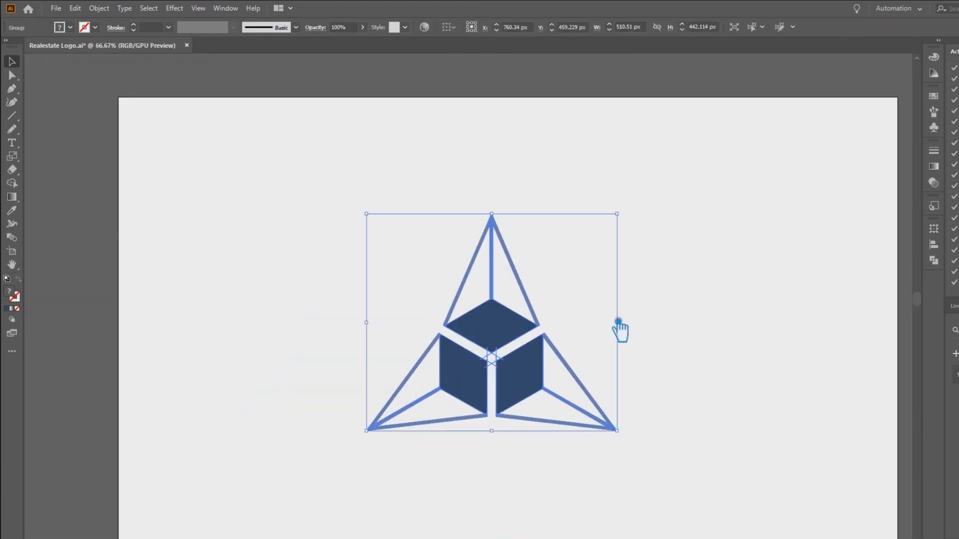
{"action": "key", "text": "ctrl+shift+g"}
{"action": "left_click", "coordinate": [621, 330]}
{"action": "left_click_drag", "start_coordinate": [651, 470], "coordinate": [428, 285]}
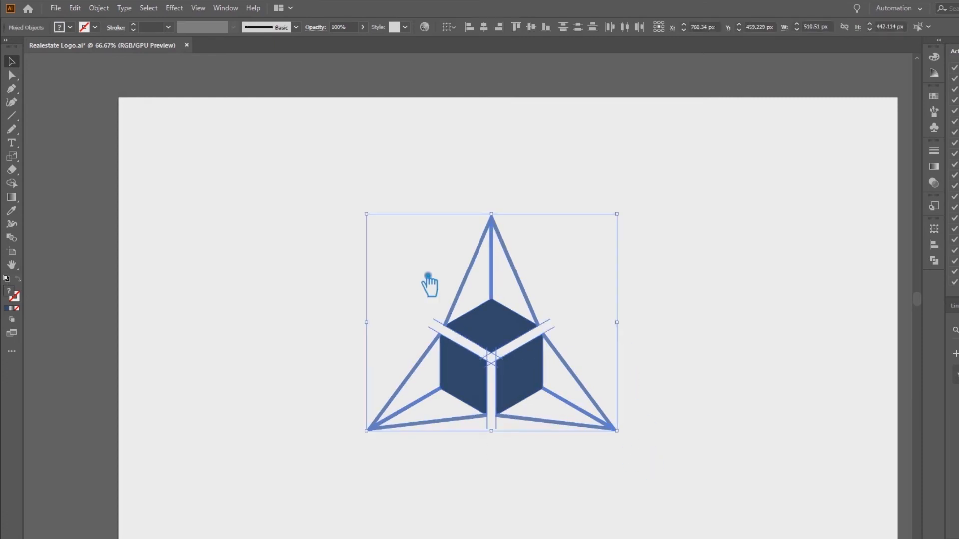
Split the whole logo artwork with Pathfinder Divide and ungroup the resulting pieces.
{"action": "key", "text": "ctrl+1"}
{"action": "left_click", "coordinate": [933, 260]}
{"action": "key", "text": "ctrl+g"}
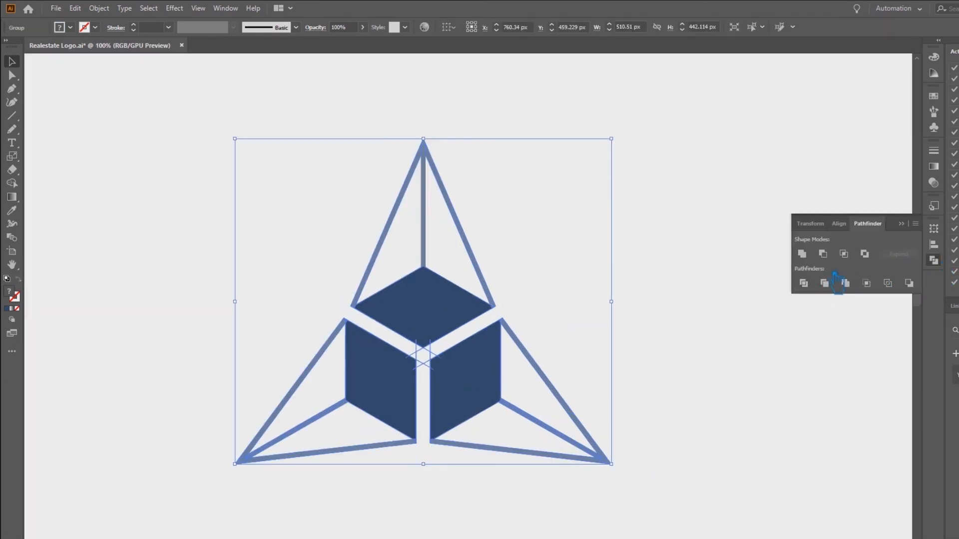
{"action": "left_click", "coordinate": [617, 298]}
{"action": "left_click", "coordinate": [475, 313]}
{"action": "right_click", "coordinate": [459, 299]}
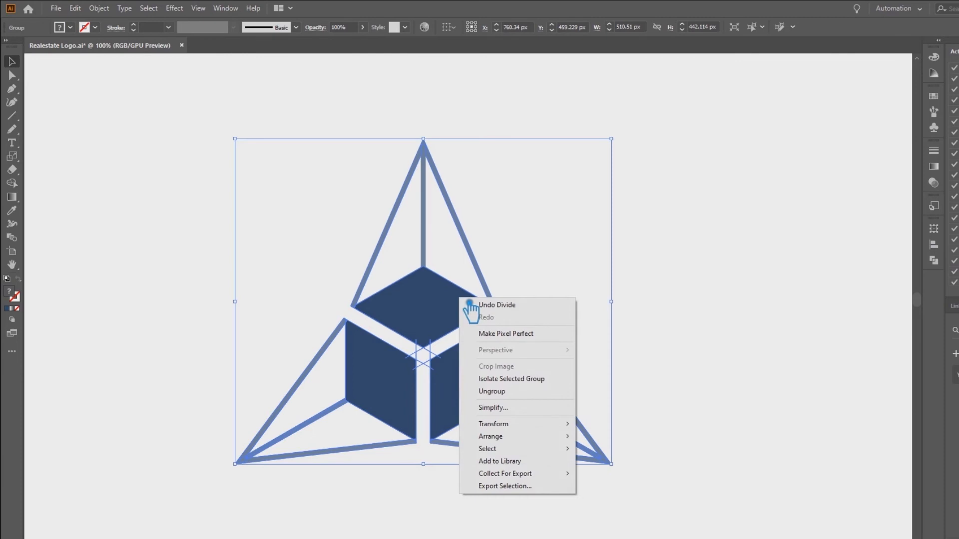
{"action": "left_click", "coordinate": [492, 391]}
{"action": "left_click", "coordinate": [644, 343]}
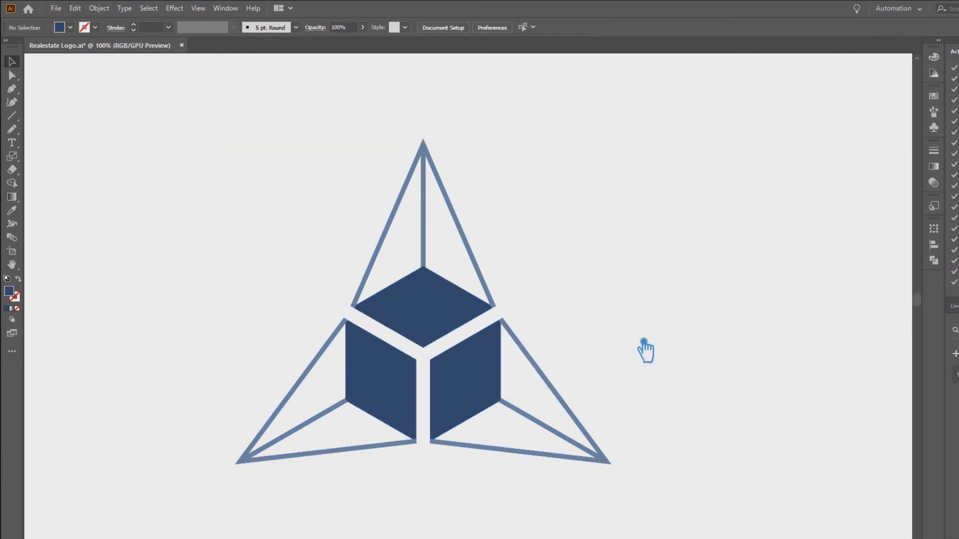
Check the spike line ends against the cube's top and right faces after dividing.
{"action": "left_click", "coordinate": [456, 320]}
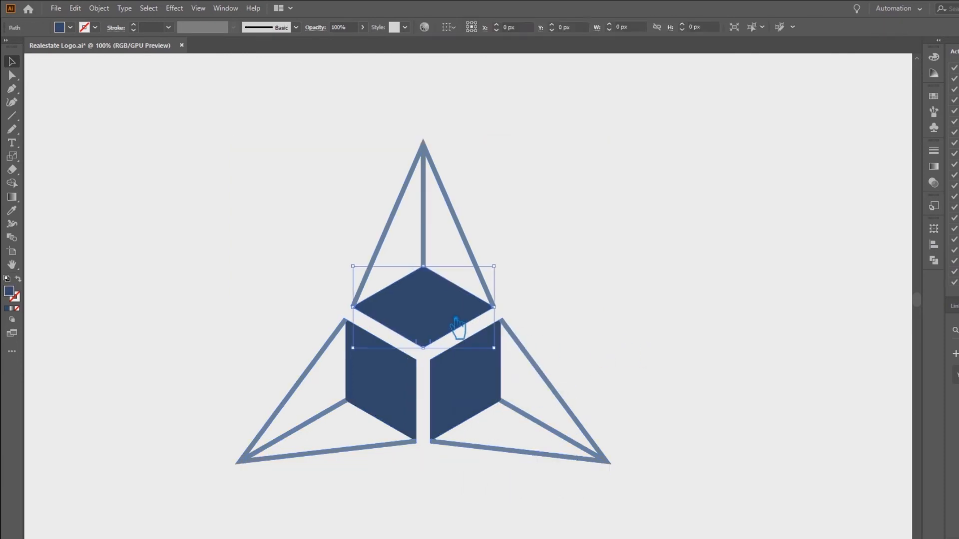
{"action": "left_click", "coordinate": [548, 311]}
{"action": "scroll", "coordinate": [514, 322], "scroll_direction": "up", "scroll_amount": 5}
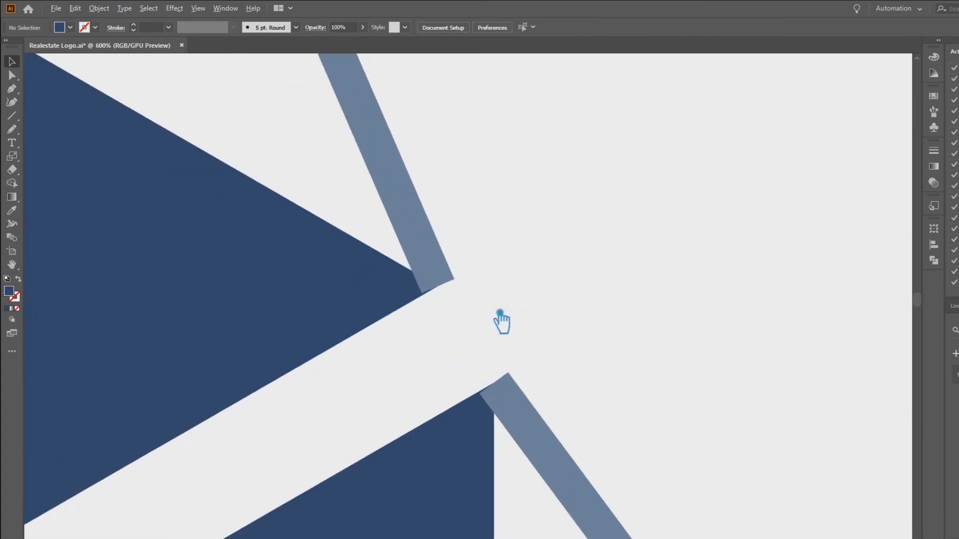
{"action": "scroll", "coordinate": [500, 313], "scroll_direction": "up", "scroll_amount": 2}
{"action": "left_click", "coordinate": [444, 270]}
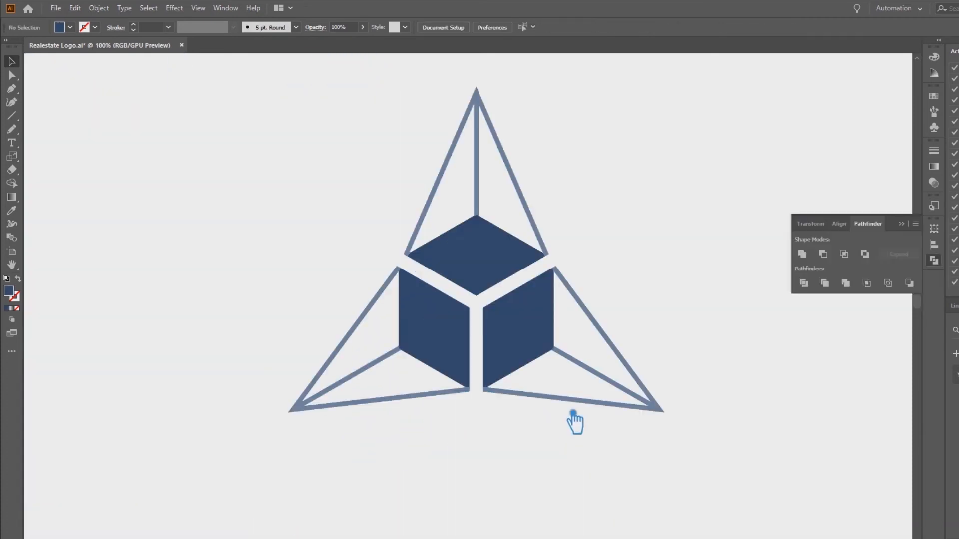
Try deleting the spike outline pieces around the three cube faces, and restore them.
{"action": "left_click", "coordinate": [576, 403]}
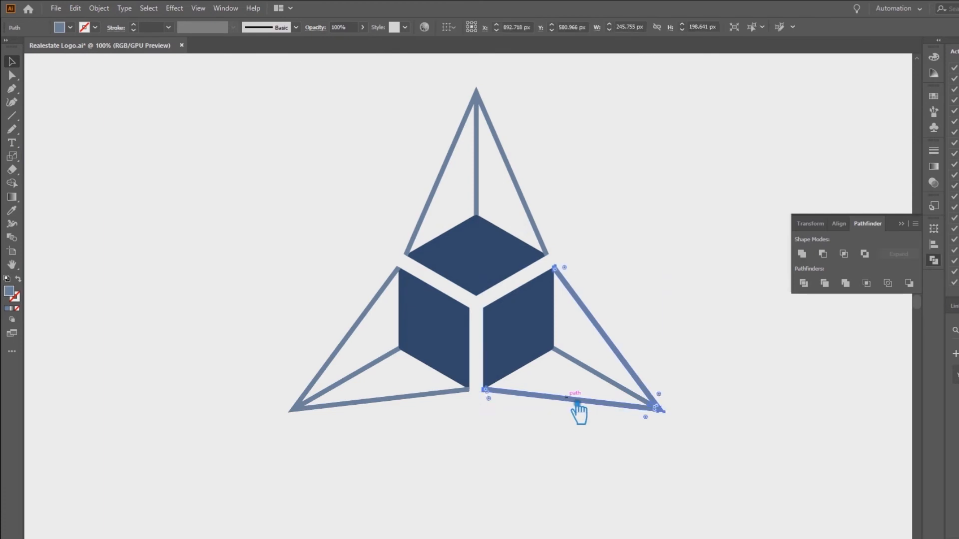
{"action": "key", "text": "Delete"}
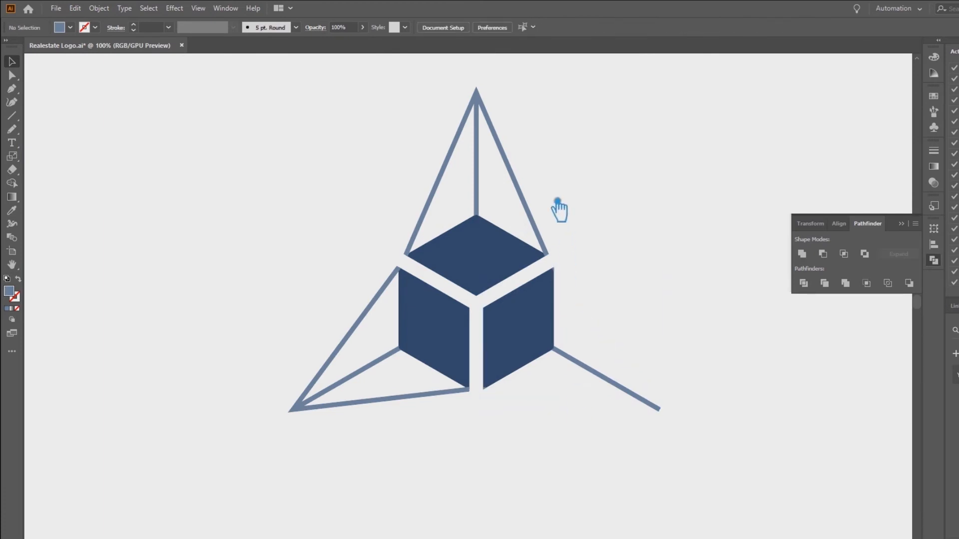
{"action": "left_click", "coordinate": [538, 212]}
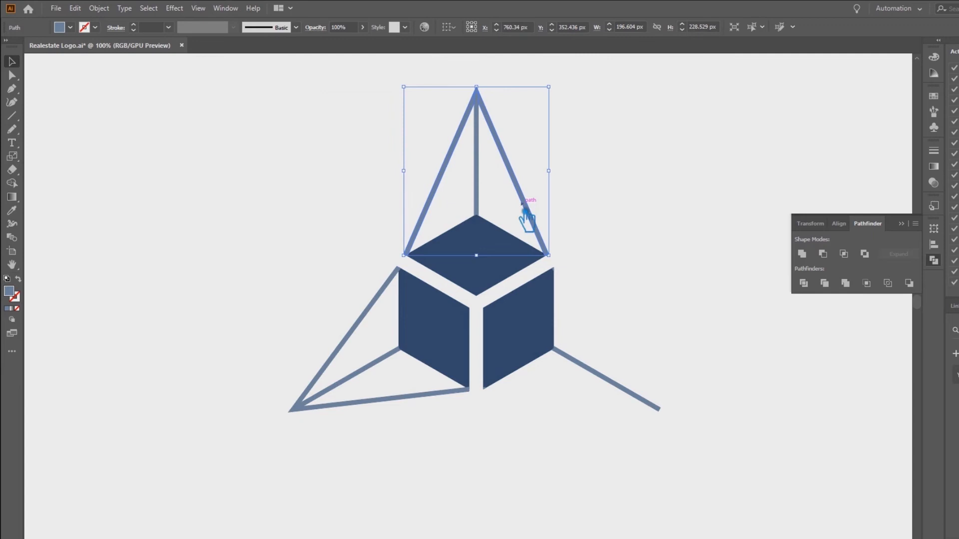
{"action": "left_click", "coordinate": [352, 356], "text": "shift"}
{"action": "key", "text": "Delete"}
{"action": "left_click", "coordinate": [353, 350]}
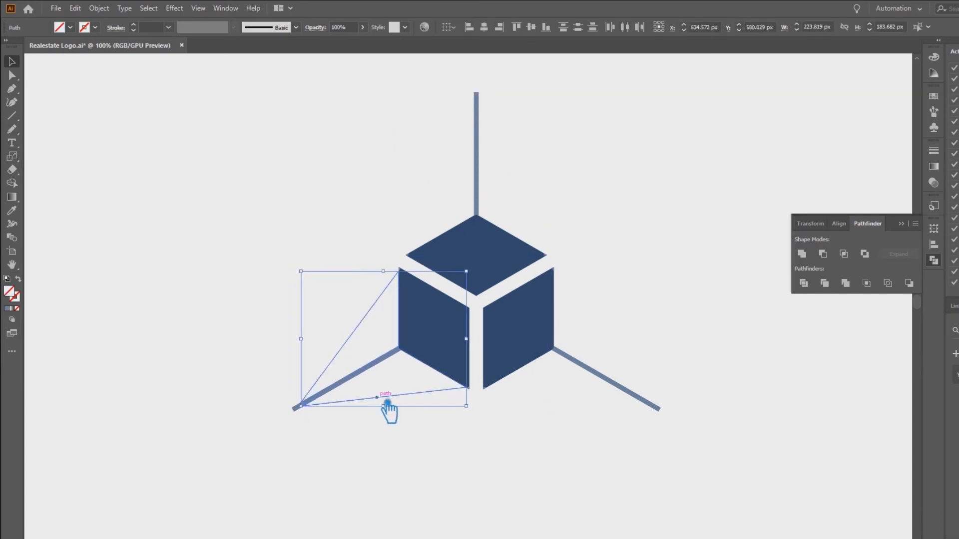
{"action": "key", "text": "Delete"}
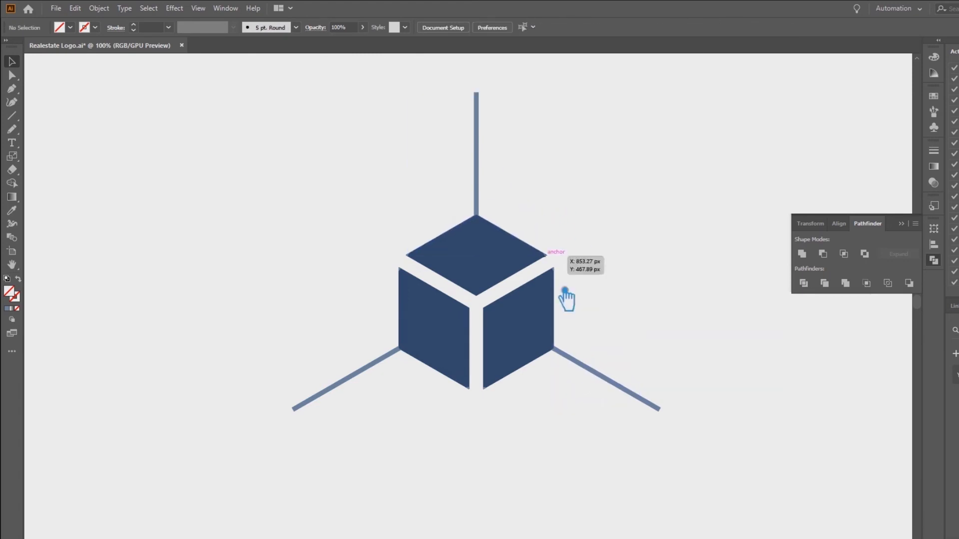
{"action": "key", "text": "ctrl+alt+3"}
Unite the whole logo artwork with Pathfinder and move it toward the left side of the artboard.
{"action": "left_click_drag", "start_coordinate": [674, 469], "coordinate": [349, 190]}
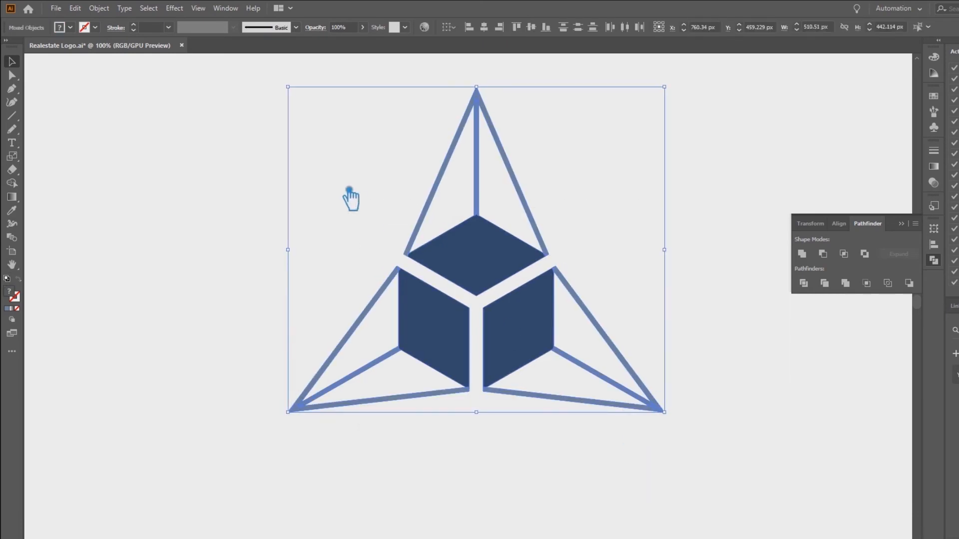
{"action": "left_click", "coordinate": [802, 254]}
{"action": "left_click_drag", "start_coordinate": [644, 475], "coordinate": [426, 310]}
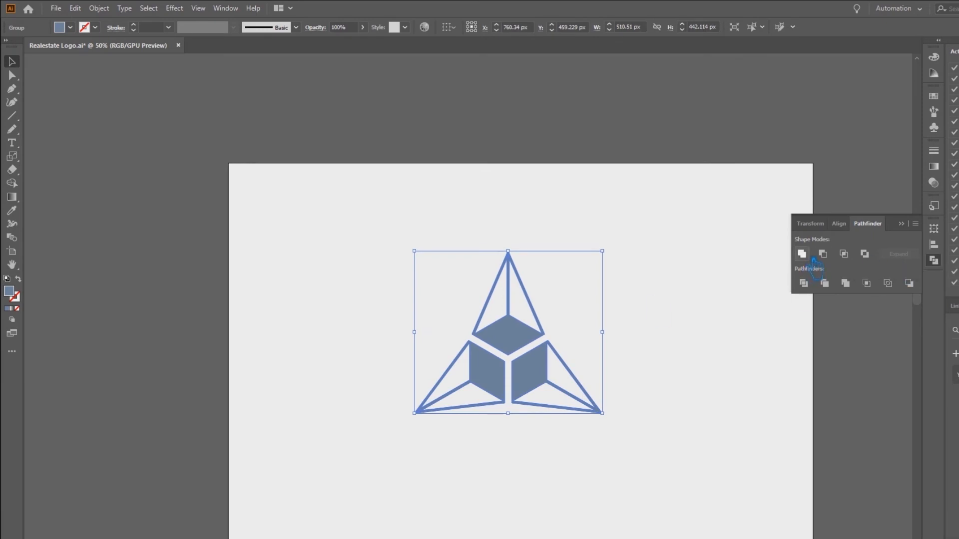
{"action": "left_click", "coordinate": [664, 307]}
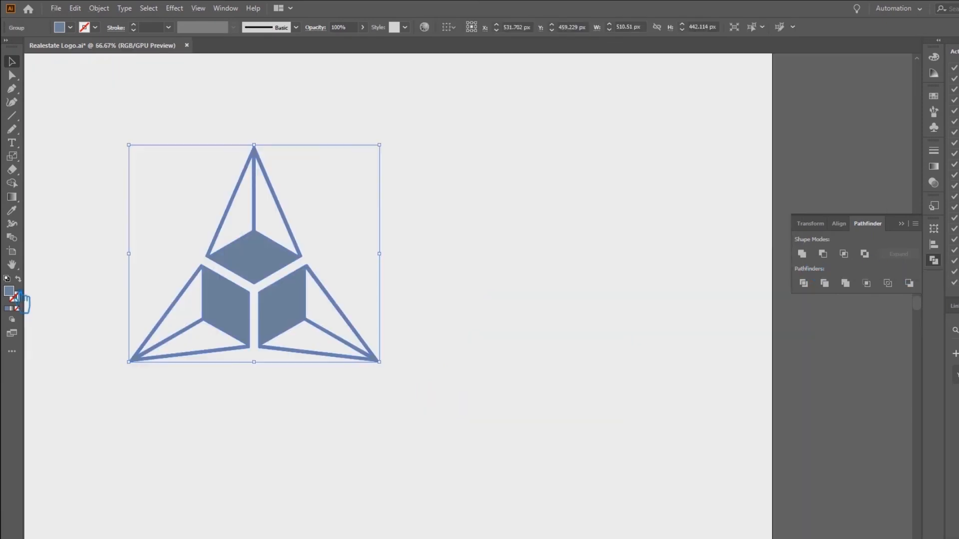
Set the united logo's fill colour to the blue 2F6FBC.
{"action": "double_click", "coordinate": [9, 292]}
{"action": "left_click", "coordinate": [805, 158]}
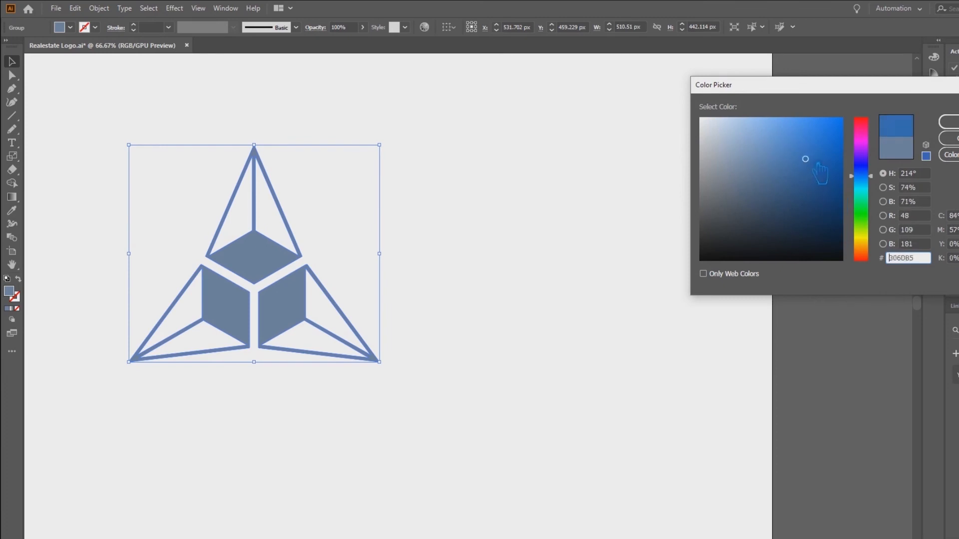
{"action": "left_click", "coordinate": [949, 122]}
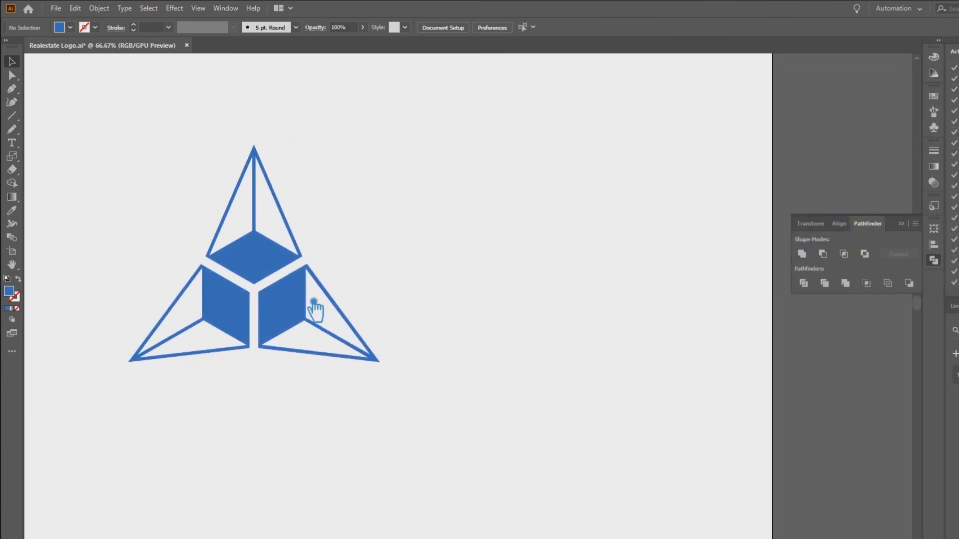
Try a lighter blue fill on the logo and undo the colour change.
{"action": "double_click", "coordinate": [9, 292]}
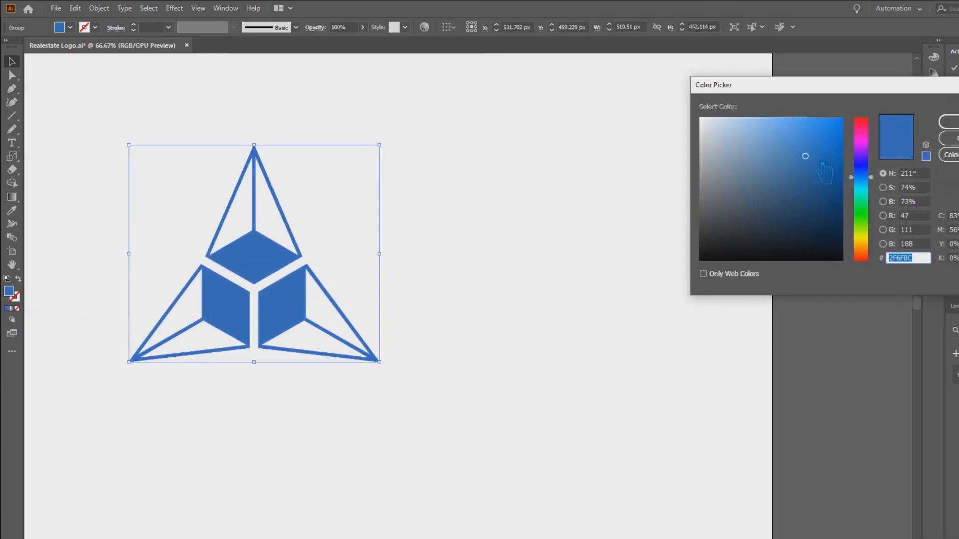
{"action": "left_click", "coordinate": [807, 128]}
{"action": "key", "text": "Return"}
{"action": "left_click", "coordinate": [514, 243]}
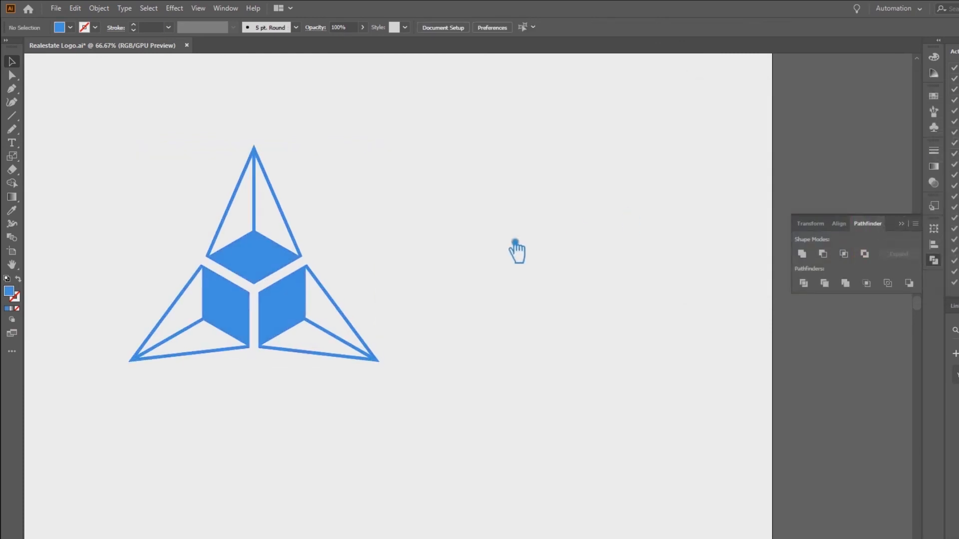
{"action": "key", "text": "ctrl+z"}
{"action": "left_click", "coordinate": [480, 310]}
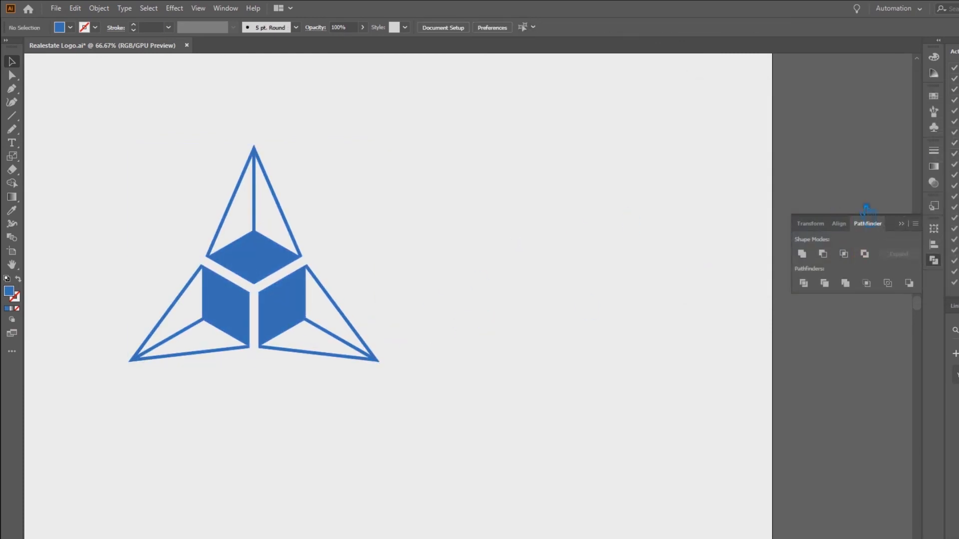
Close the Pathfinder options and scale the logo down proportionally about its centre.
{"action": "left_click", "coordinate": [916, 226]}
{"action": "left_click", "coordinate": [376, 357]}
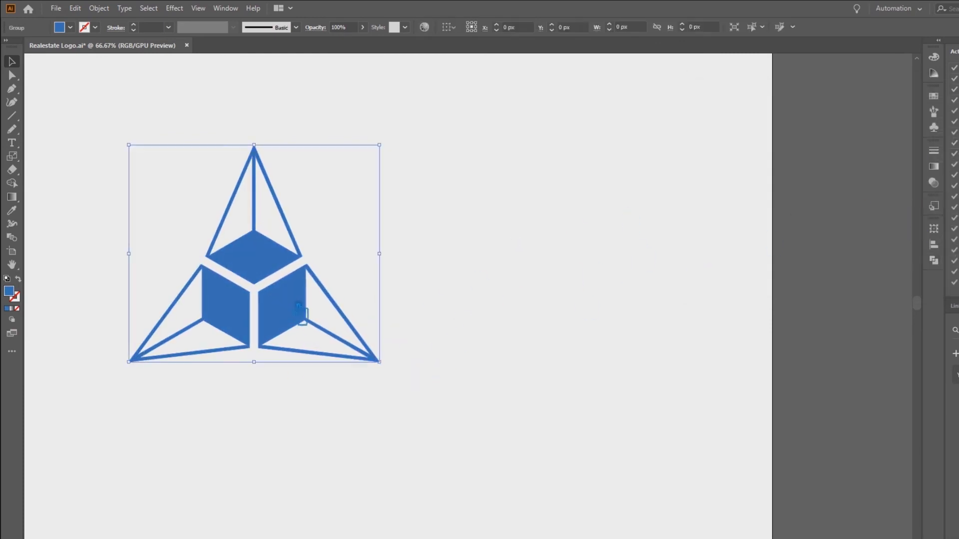
{"action": "left_click_drag", "start_coordinate": [489, 245], "coordinate": [557, 268]}
{"action": "left_click_drag", "start_coordinate": [450, 181], "coordinate": [400, 223]}
{"action": "left_click", "coordinate": [442, 333]}
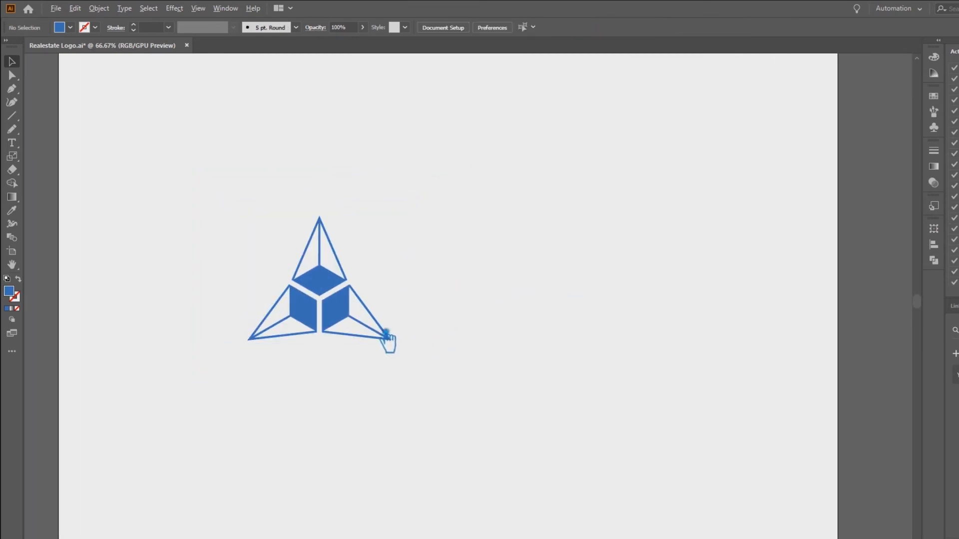
Scale the logo down further about its centre to about 163 by 141 px.
{"action": "scroll", "coordinate": [387, 342], "scroll_direction": "up", "scroll_amount": 2}
{"action": "left_click_drag", "start_coordinate": [453, 317], "coordinate": [570, 325]}
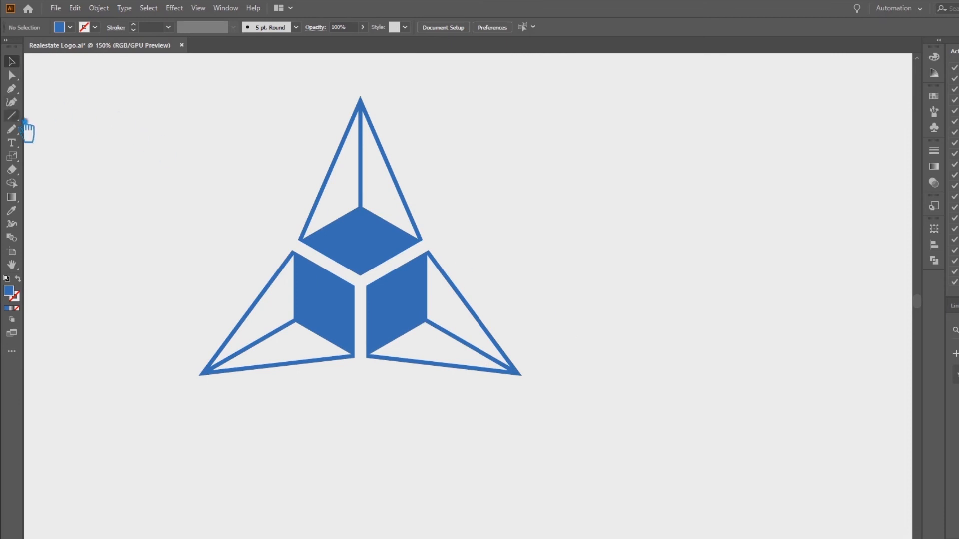
{"action": "left_click", "coordinate": [12, 62]}
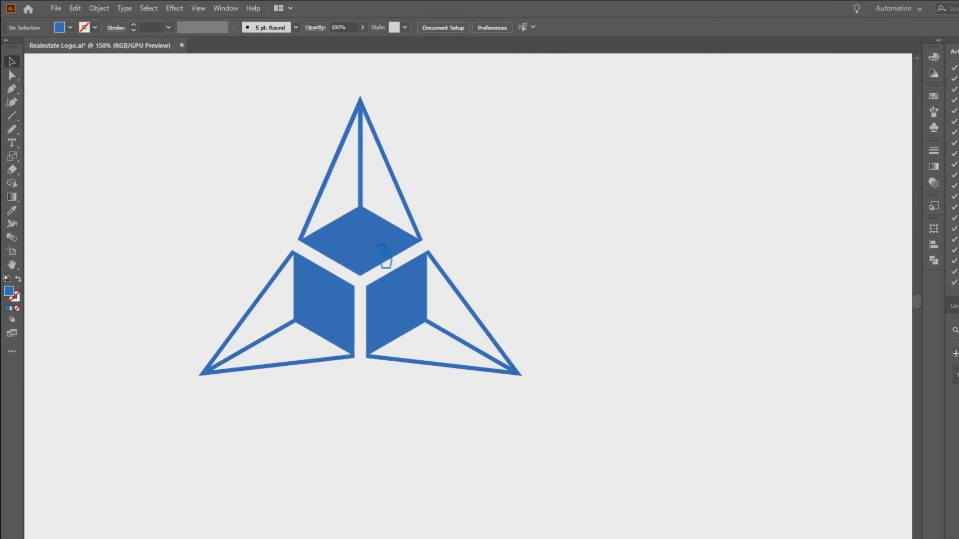
{"action": "left_click", "coordinate": [386, 261]}
{"action": "left_click_drag", "start_coordinate": [522, 97], "coordinate": [452, 161]}
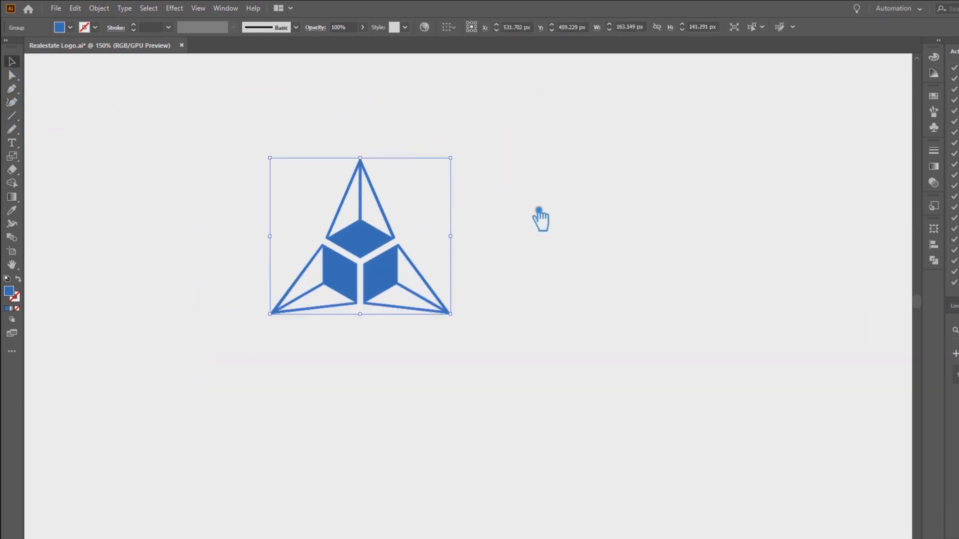
{"action": "left_click", "coordinate": [541, 218]}
Add the text "Constructions" in Broadway 12 pt below the logo, correcting the second letter to lowercase.
{"action": "left_click", "coordinate": [12, 143]}
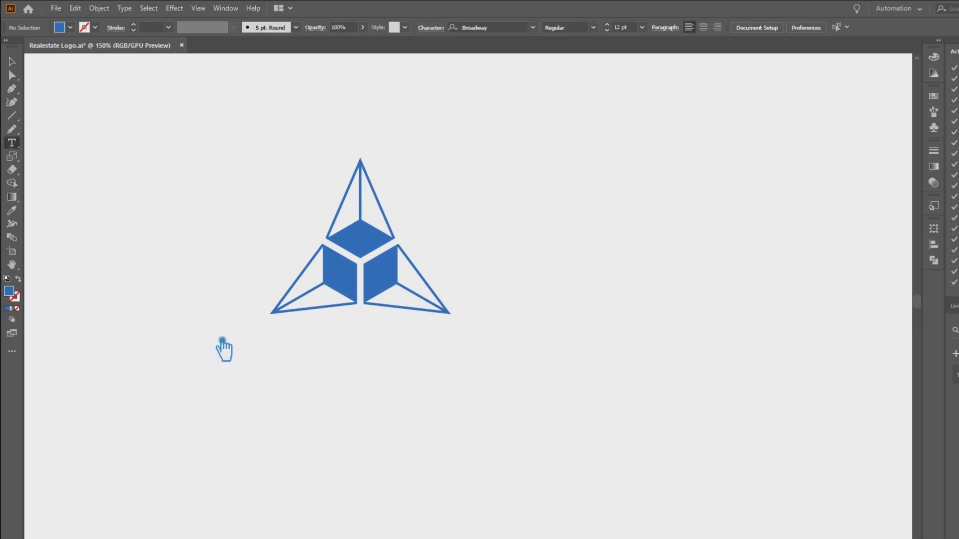
{"action": "left_click", "coordinate": [262, 372]}
{"action": "type", "text": "co"}
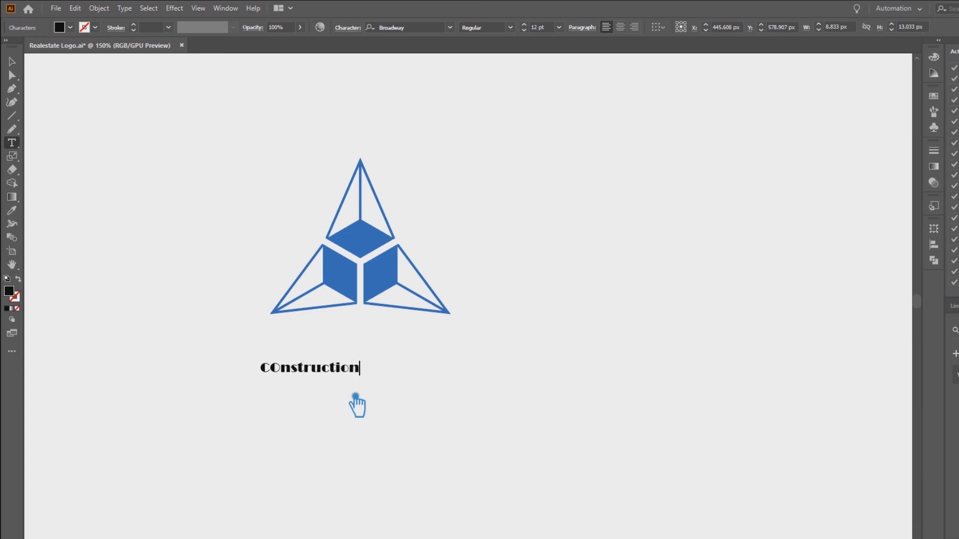
{"action": "left_click_drag", "start_coordinate": [286, 370], "coordinate": [272, 371]}
{"action": "type", "text": "o"}
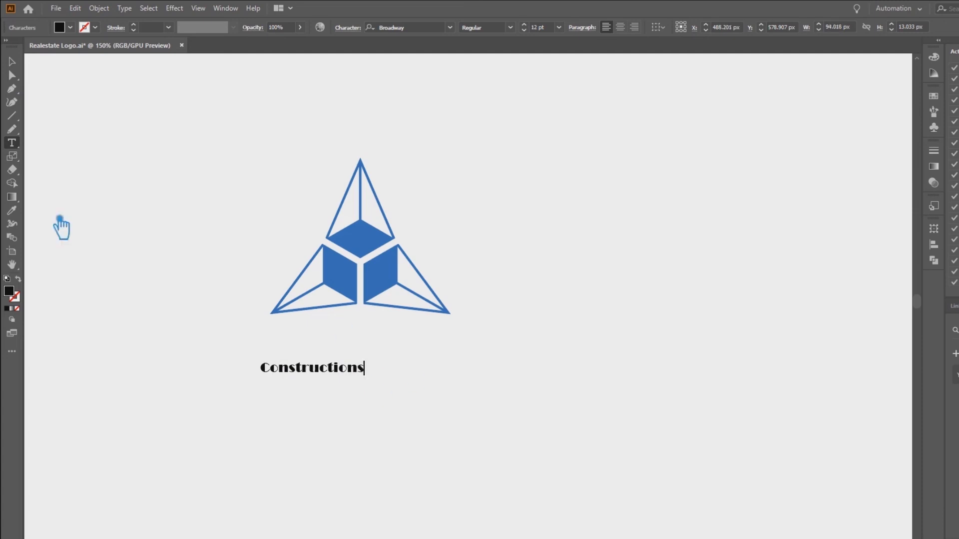
{"action": "type", "text": "s"}
Enlarge the "Constructions" text to about 38 pt and place it directly beneath the logo mark.
{"action": "left_click", "coordinate": [13, 62]}
{"action": "left_click_drag", "start_coordinate": [372, 381], "coordinate": [441, 367]}
{"action": "left_click", "coordinate": [451, 416]}
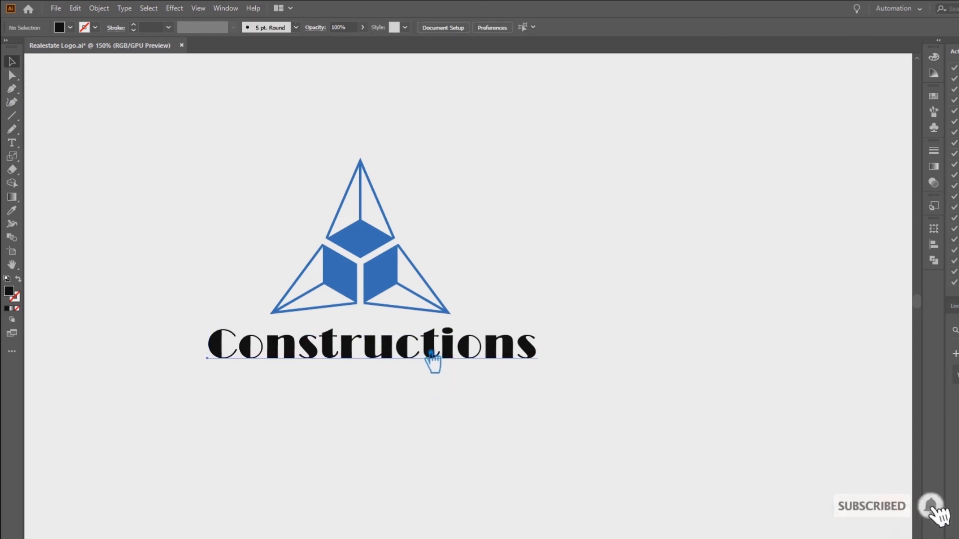
Set the "Constructions" text in Britannic Bold and move it up directly beneath the logo mark.
{"action": "left_click", "coordinate": [432, 356]}
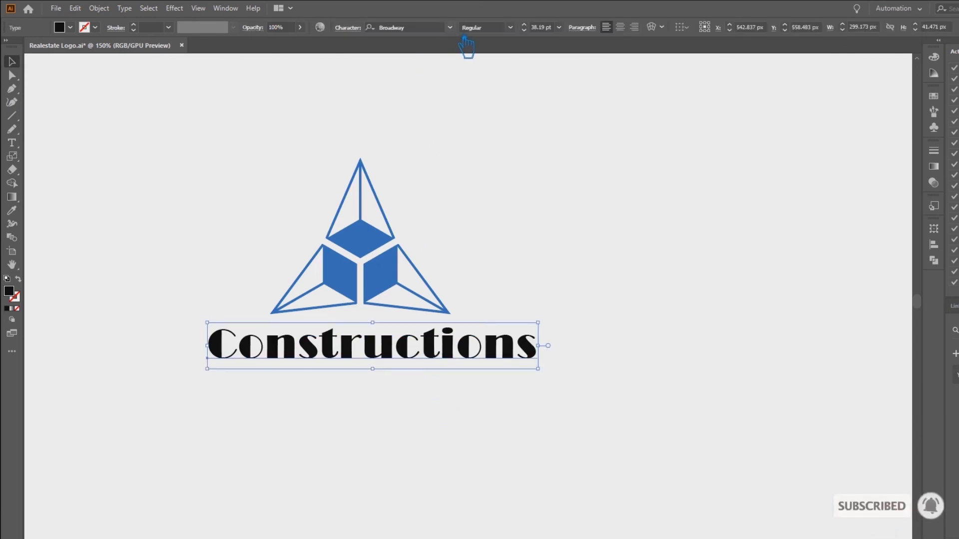
{"action": "left_click", "coordinate": [450, 27]}
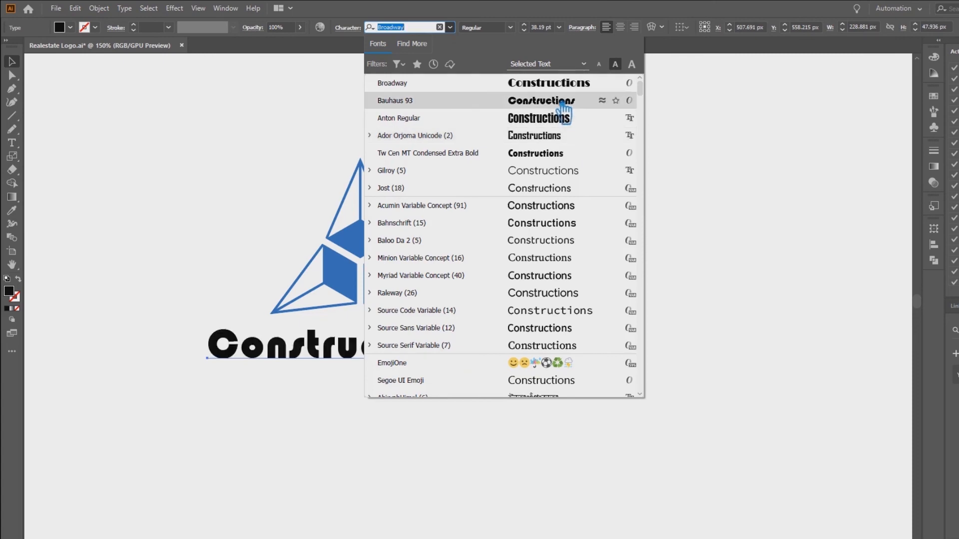
{"action": "scroll", "coordinate": [560, 125], "scroll_direction": "down", "scroll_amount": 2}
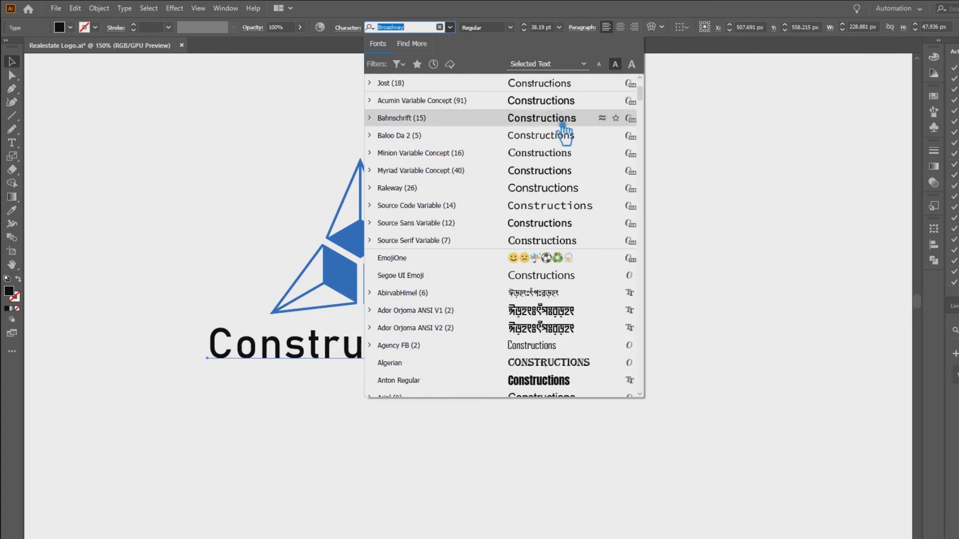
{"action": "scroll", "coordinate": [567, 139], "scroll_direction": "up", "scroll_amount": 2}
{"action": "scroll", "coordinate": [571, 150], "scroll_direction": "down", "scroll_amount": 3}
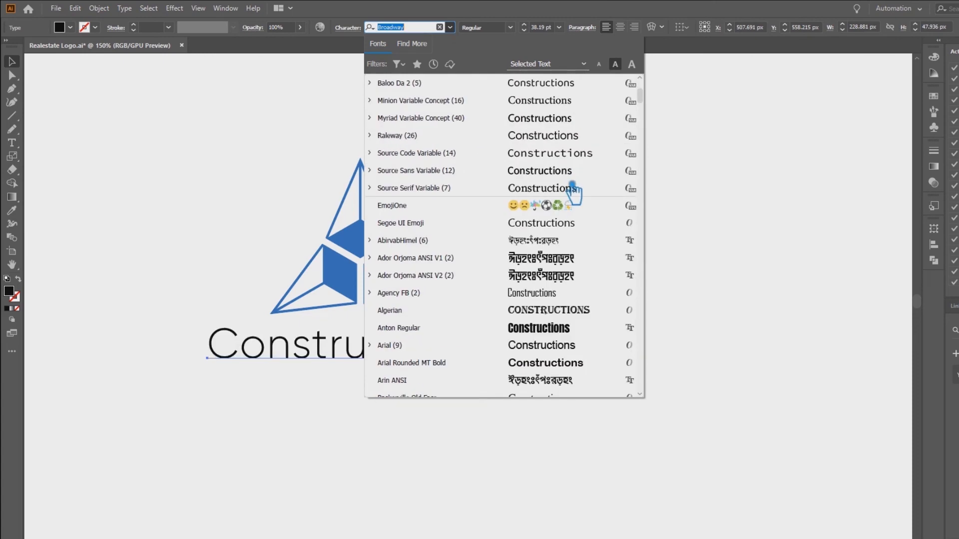
{"action": "scroll", "coordinate": [571, 200], "scroll_direction": "down", "scroll_amount": 2}
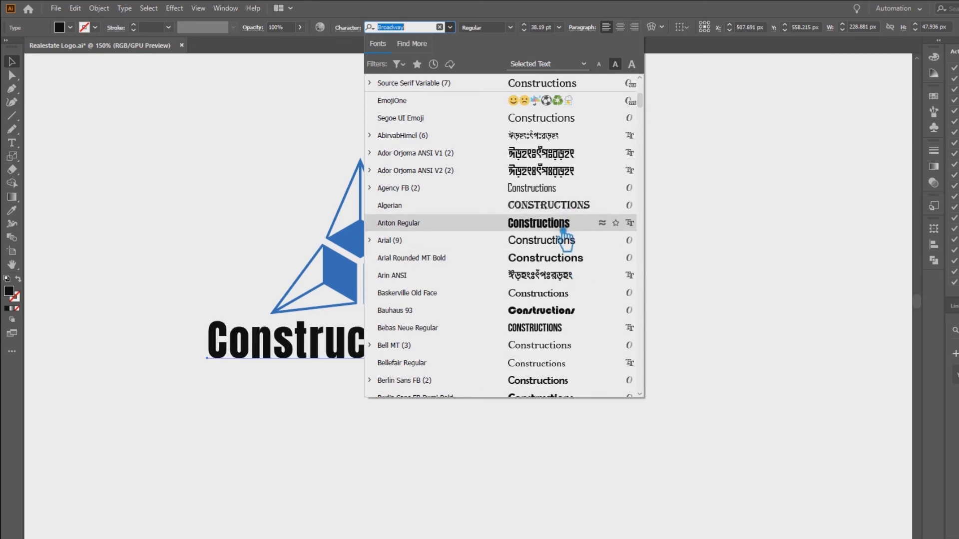
{"action": "scroll", "coordinate": [564, 232], "scroll_direction": "down", "scroll_amount": 2}
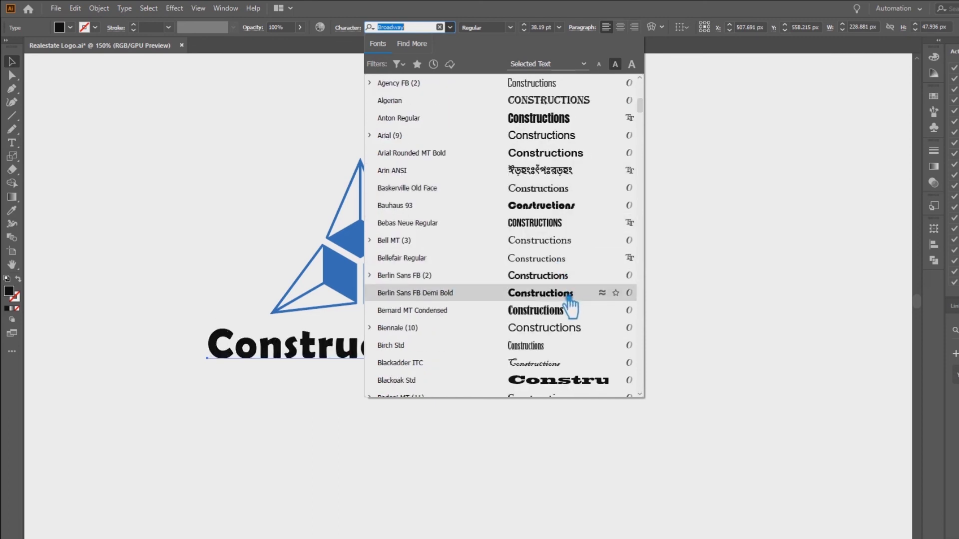
{"action": "scroll", "coordinate": [569, 299], "scroll_direction": "down", "scroll_amount": 5}
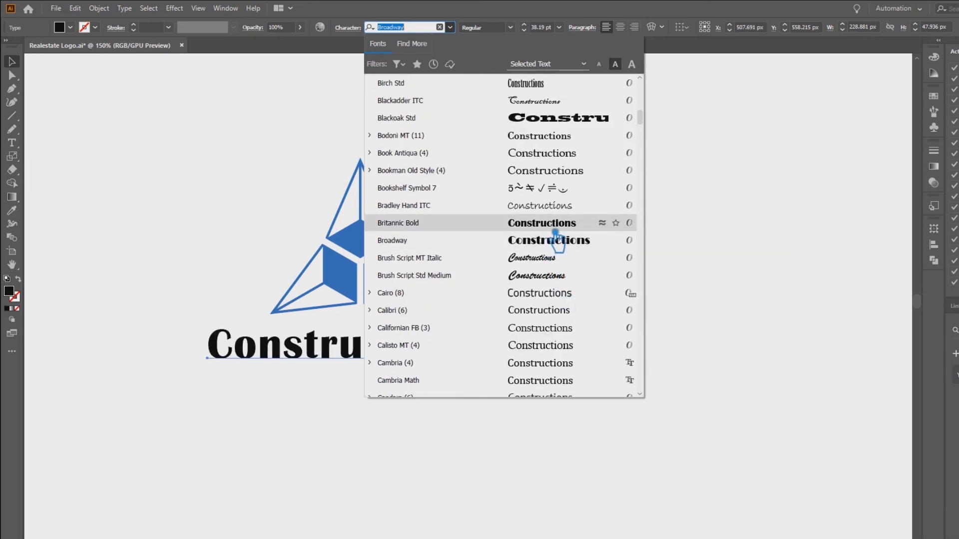
{"action": "left_click", "coordinate": [555, 231]}
{"action": "left_click_drag", "start_coordinate": [445, 343], "coordinate": [456, 331]}
Scale the logo mark down about its centre to about 110 by 95 px and shrink the wordmark beneath it to about 24 pt.
{"action": "left_click", "coordinate": [394, 279]}
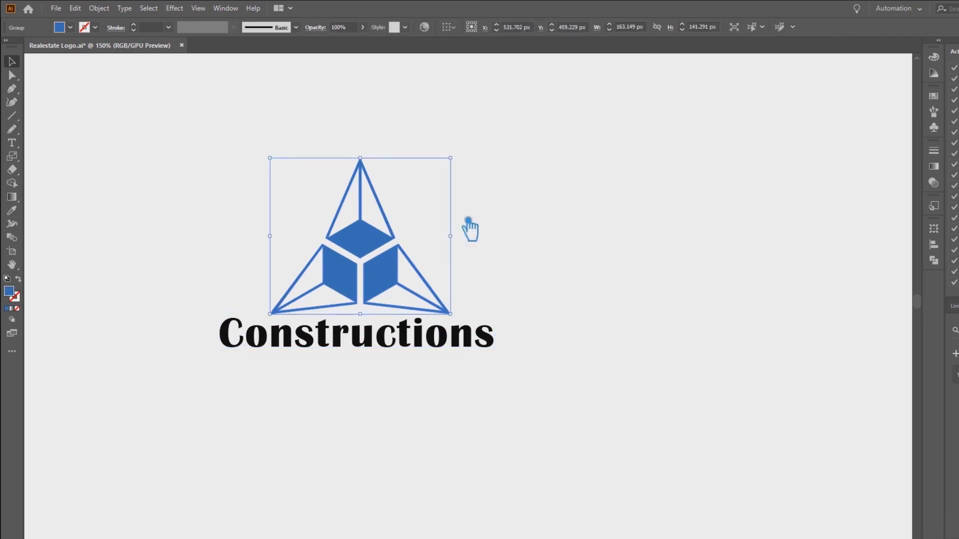
{"action": "left_click_drag", "start_coordinate": [462, 169], "coordinate": [430, 185]}
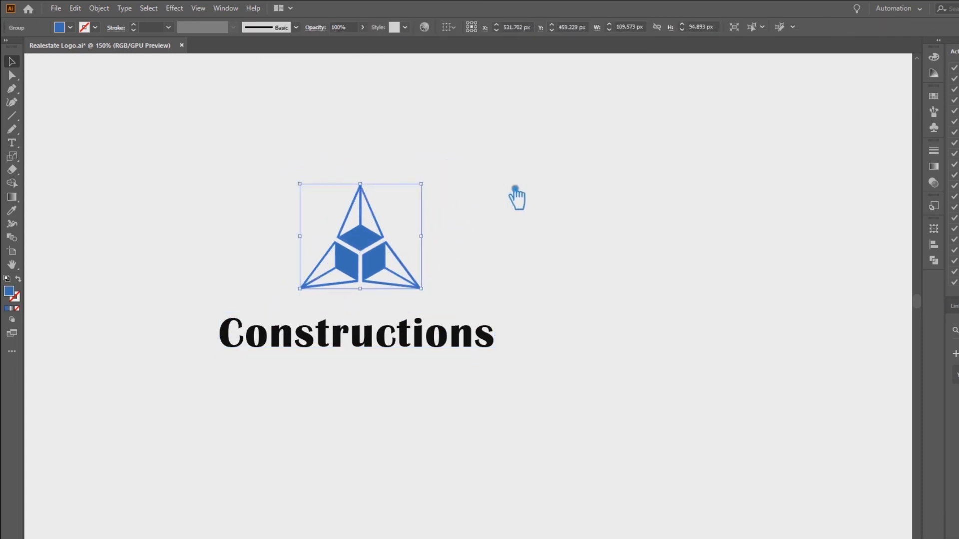
{"action": "left_click", "coordinate": [516, 196]}
{"action": "left_click_drag", "start_coordinate": [394, 356], "coordinate": [413, 336]}
{"action": "left_click_drag", "start_coordinate": [523, 295], "coordinate": [471, 303]}
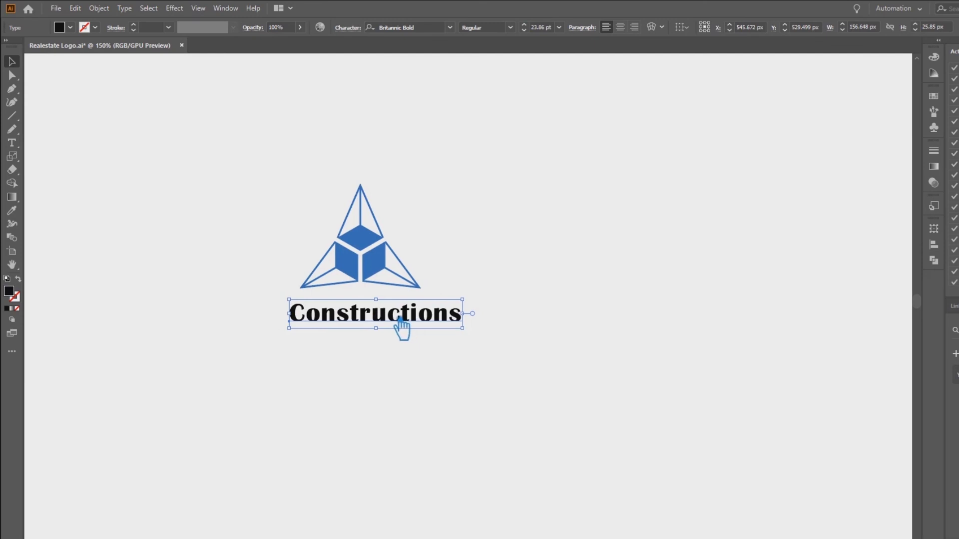
Change the wordmark's font to Anton Regular and shift it to sit centred beneath the logo mark.
{"action": "left_click", "coordinate": [452, 29]}
{"action": "left_click", "coordinate": [508, 134]}
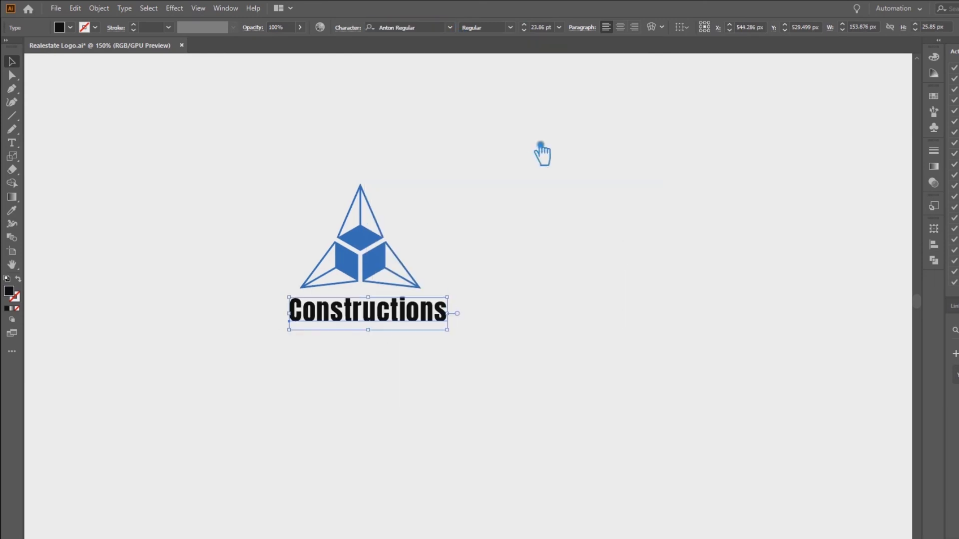
{"action": "left_click", "coordinate": [521, 192]}
{"action": "left_click_drag", "start_coordinate": [417, 320], "coordinate": [399, 322]}
{"action": "left_click", "coordinate": [485, 298]}
{"action": "left_click", "coordinate": [480, 307]}
Add the text "Tagline Goes Here" at 12 pt below the wordmark.
{"action": "key", "text": "t"}
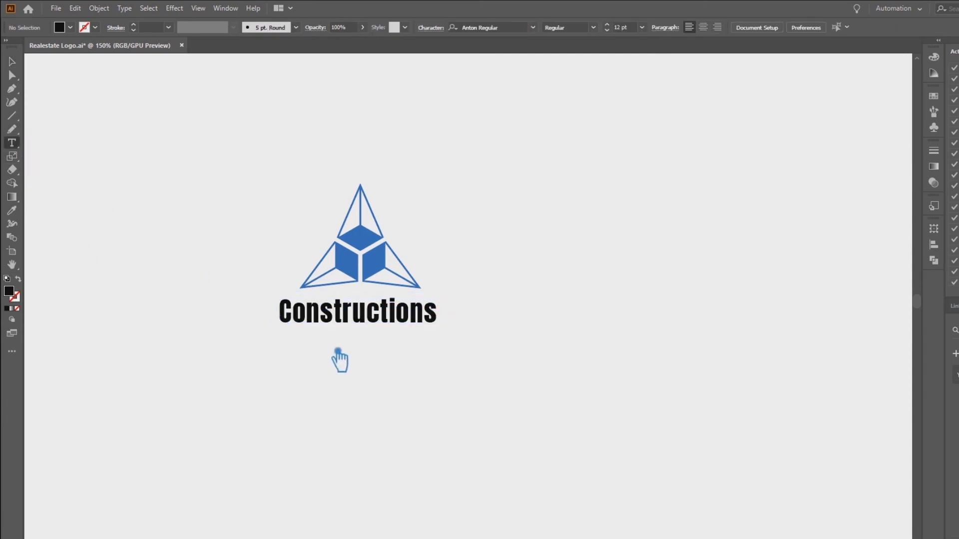
{"action": "left_click", "coordinate": [357, 352]}
{"action": "type", "text": "Tagline Goes Here"}
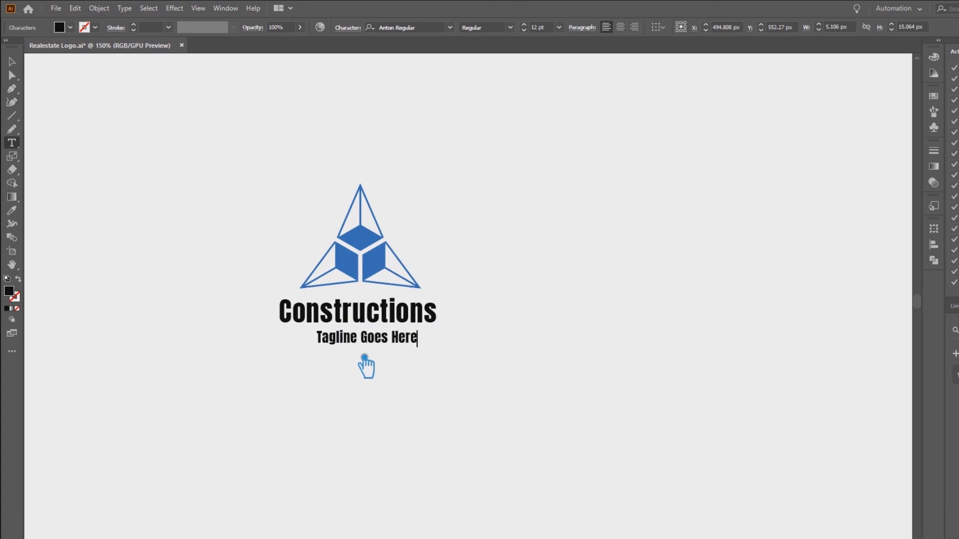
{"action": "left_click", "coordinate": [12, 61]}
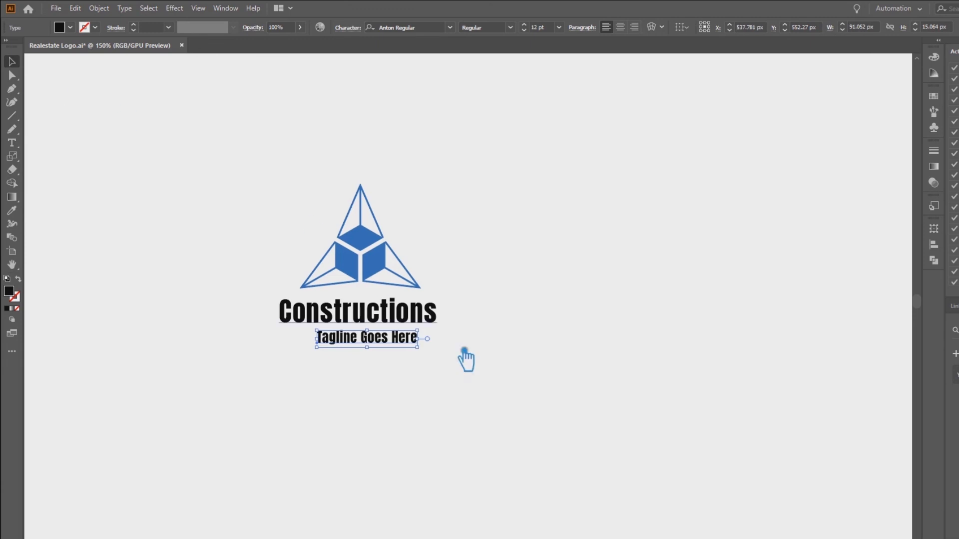
Set the tagline in Acumin Variable Concept and shift it to sit centred beneath "Constructions".
{"action": "left_click", "coordinate": [450, 27]}
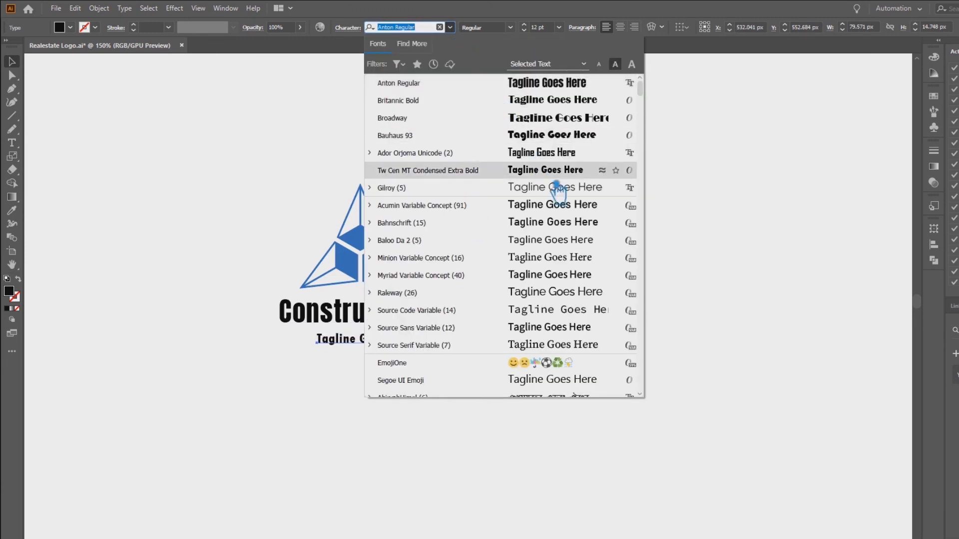
{"action": "left_click", "coordinate": [562, 206]}
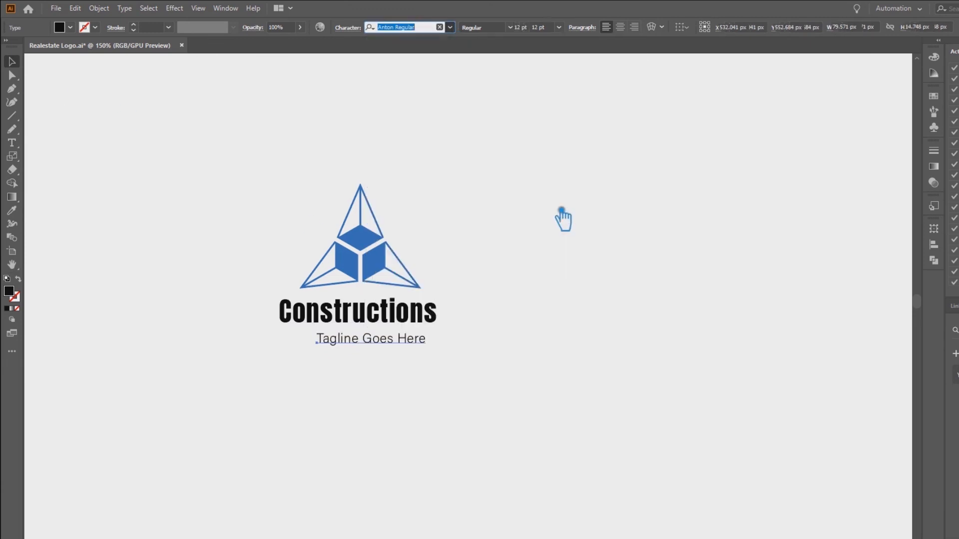
{"action": "left_click", "coordinate": [551, 258]}
{"action": "left_click_drag", "start_coordinate": [405, 341], "coordinate": [398, 343]}
{"action": "left_click", "coordinate": [478, 265]}
Check the logo layout and tagline close up, and save the document.
{"action": "scroll", "coordinate": [454, 256], "scroll_direction": "up", "scroll_amount": 2}
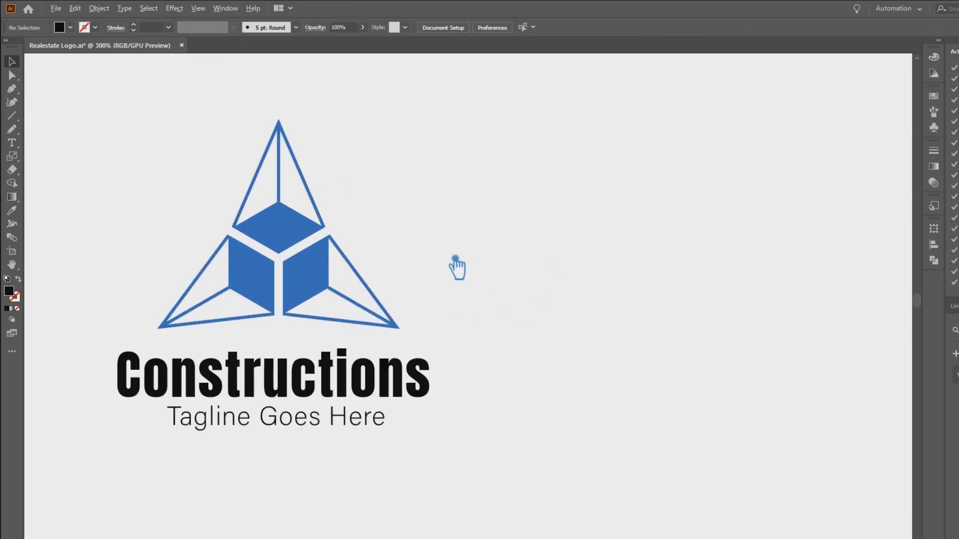
{"action": "left_click_drag", "start_coordinate": [454, 256], "coordinate": [566, 306]}
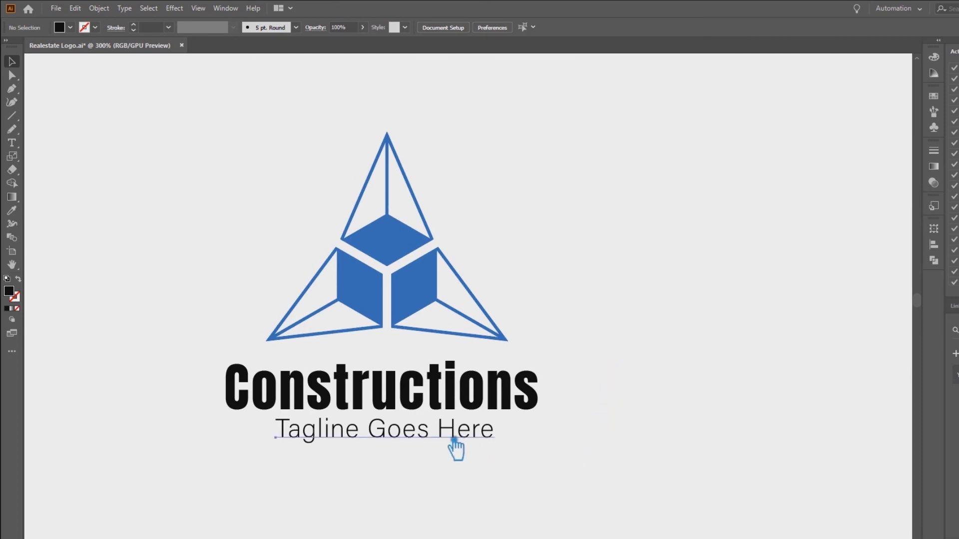
{"action": "left_click", "coordinate": [452, 436]}
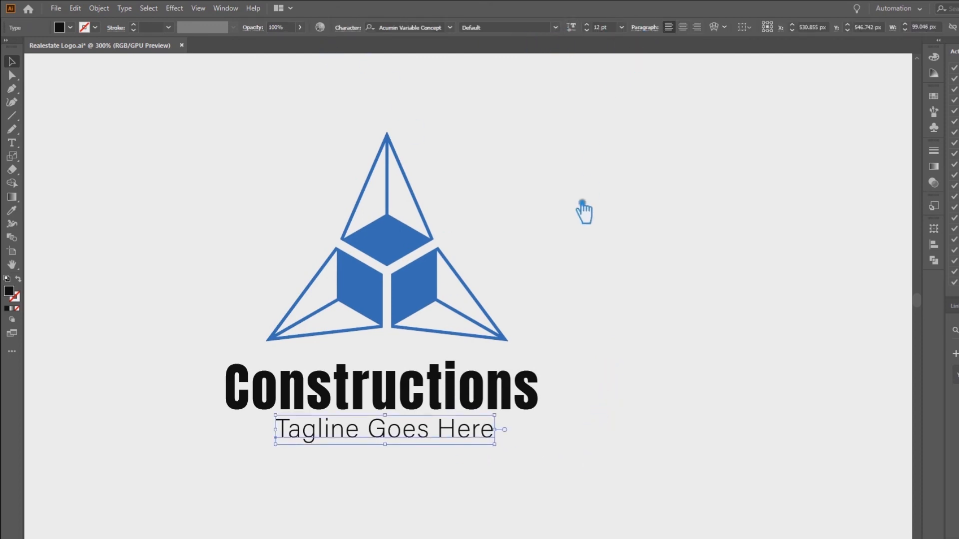
{"action": "left_click", "coordinate": [583, 212]}
{"action": "key", "text": "ctrl+s"}
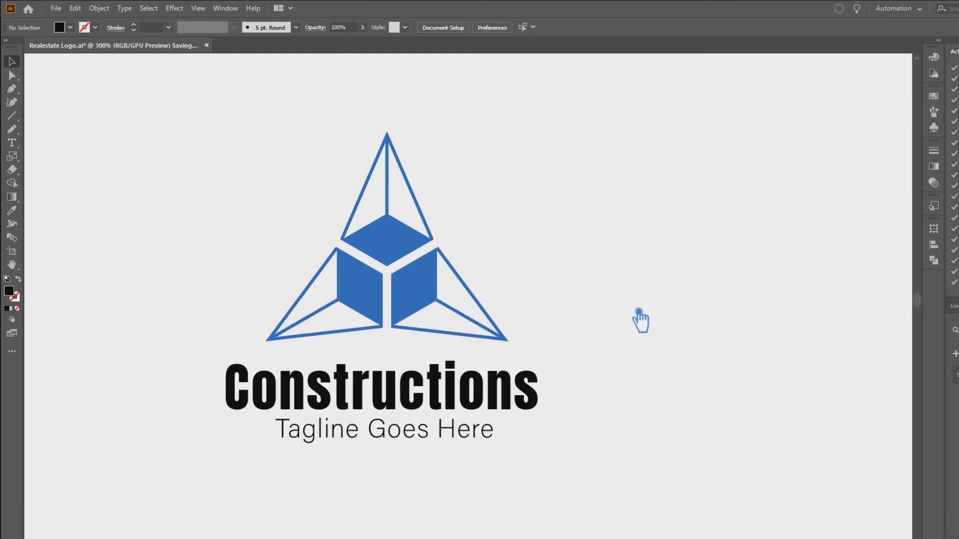
{"action": "left_click_drag", "start_coordinate": [648, 352], "coordinate": [635, 349]}
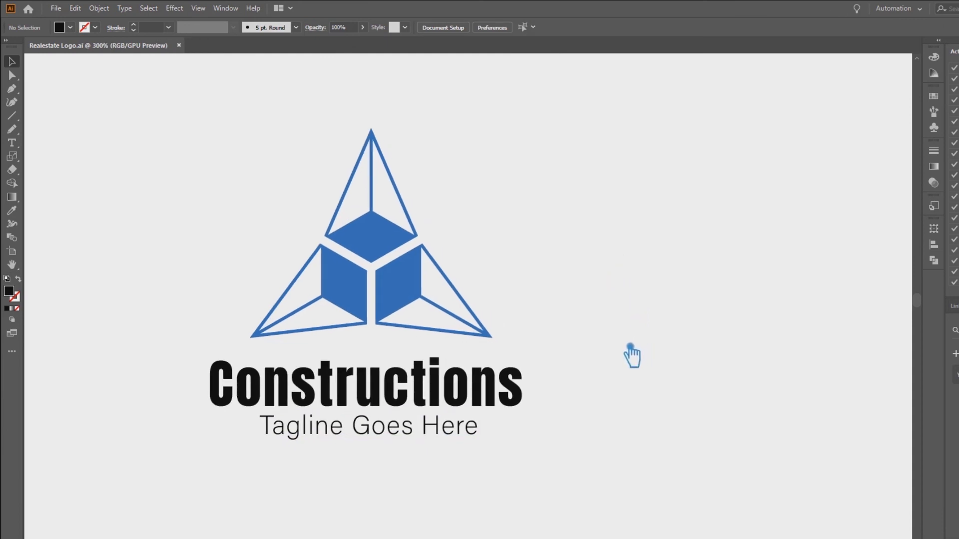
Colour the "Constructions" text blue by sampling the logo mark with the Eyedropper.
{"action": "left_click", "coordinate": [482, 397]}
{"action": "left_click", "coordinate": [12, 210]}
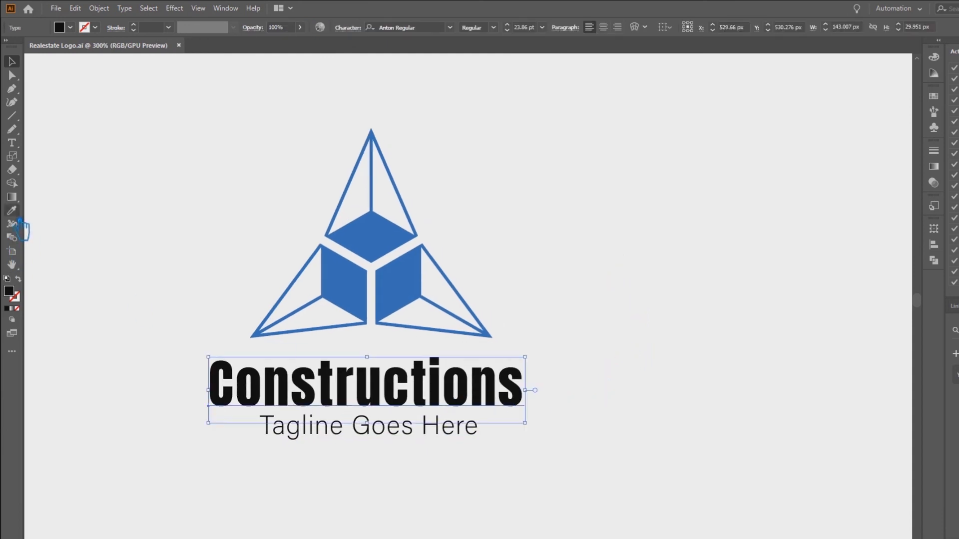
{"action": "left_click", "coordinate": [369, 248]}
{"action": "left_click", "coordinate": [11, 61]}
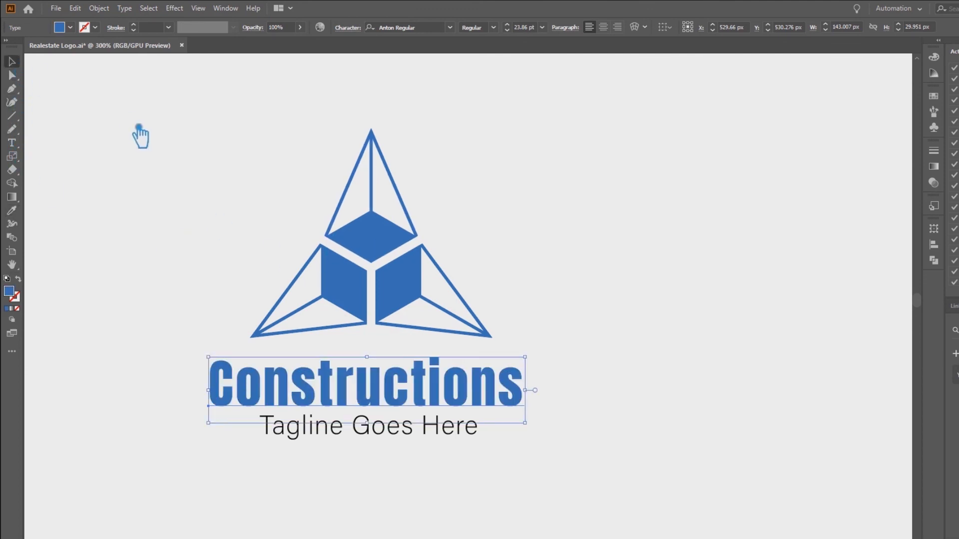
{"action": "left_click", "coordinate": [145, 136]}
Set the fill of the "Constructions" text to dark navy 152D44.
{"action": "left_click", "coordinate": [430, 435]}
{"action": "left_click", "coordinate": [431, 399]}
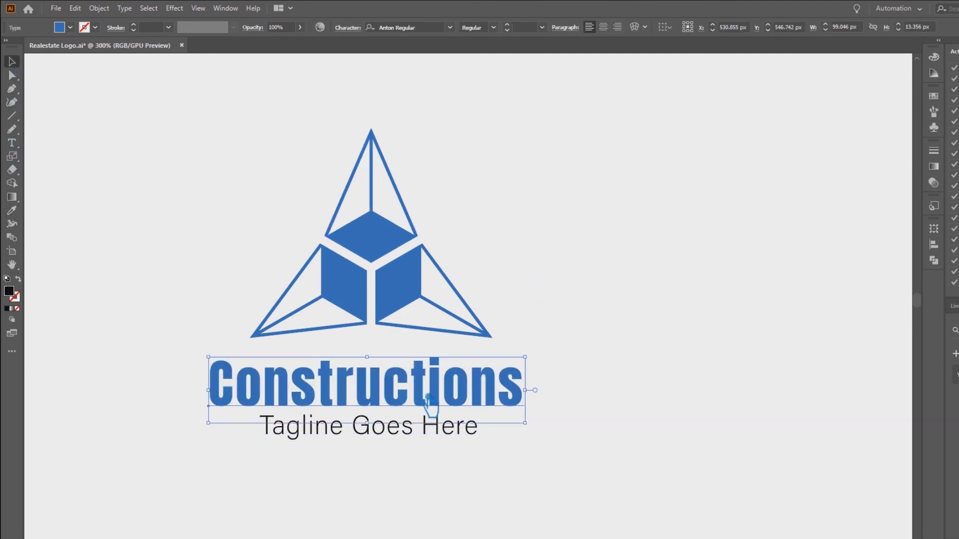
{"action": "double_click", "coordinate": [10, 292]}
{"action": "mouse_move", "coordinate": [723, 239]}
{"action": "left_mouse_down"}
{"action": "mouse_move", "coordinate": [789, 245]}
{"action": "mouse_move", "coordinate": [812, 231]}
{"action": "left_mouse_up"}
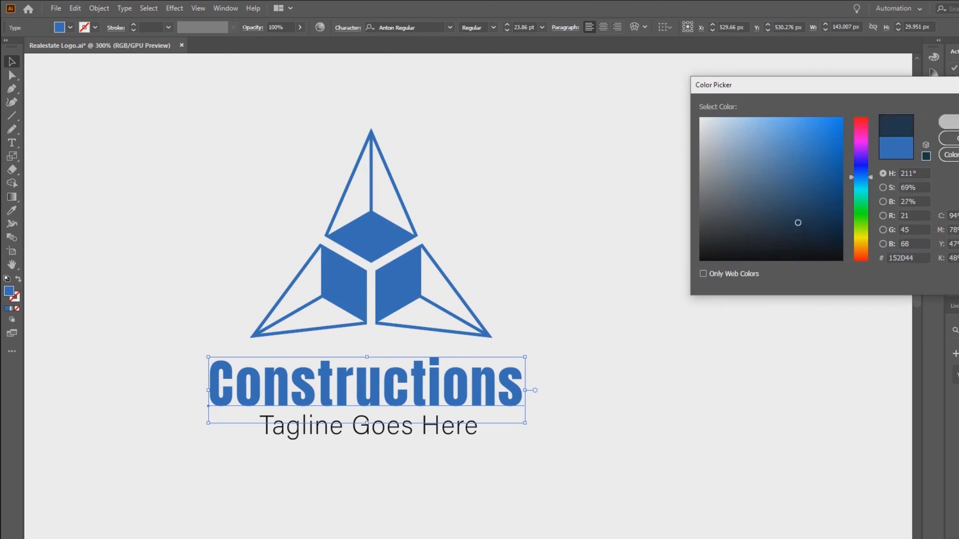
{"action": "left_click", "coordinate": [951, 121]}
{"action": "left_click", "coordinate": [638, 197]}
Align the mark, wordmark and tagline to a common horizontal centre, and place a copy of the whole logo to its right.
{"action": "left_click", "coordinate": [422, 430]}
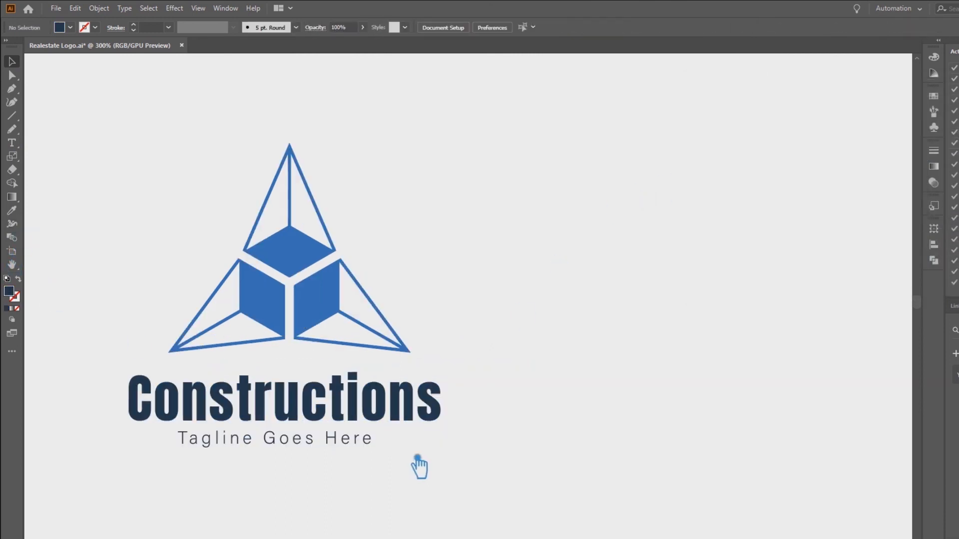
{"action": "key", "text": "ctrl+a"}
{"action": "left_click", "coordinate": [379, 27]}
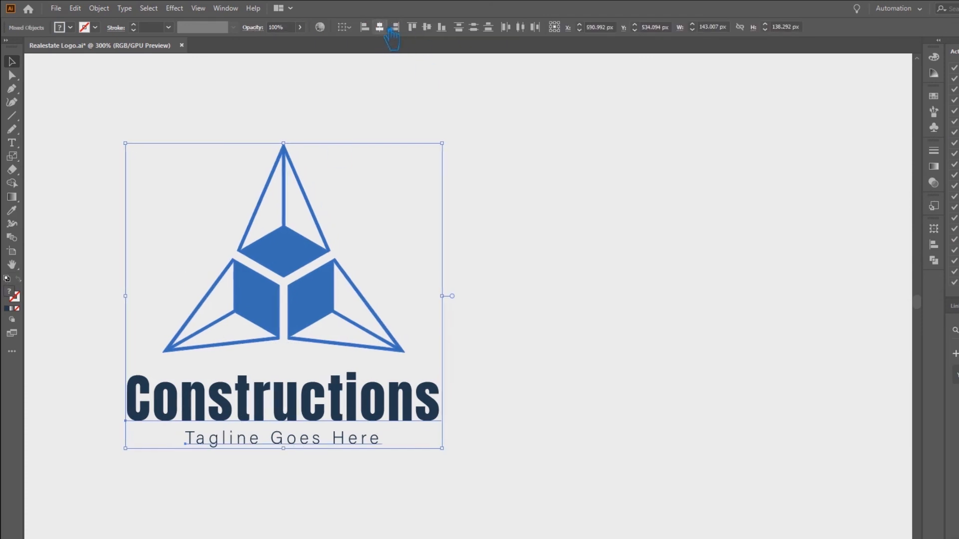
{"action": "left_click", "coordinate": [524, 362]}
{"action": "left_click_drag", "start_coordinate": [336, 322], "coordinate": [665, 319]}
{"action": "left_click", "coordinate": [563, 504]}
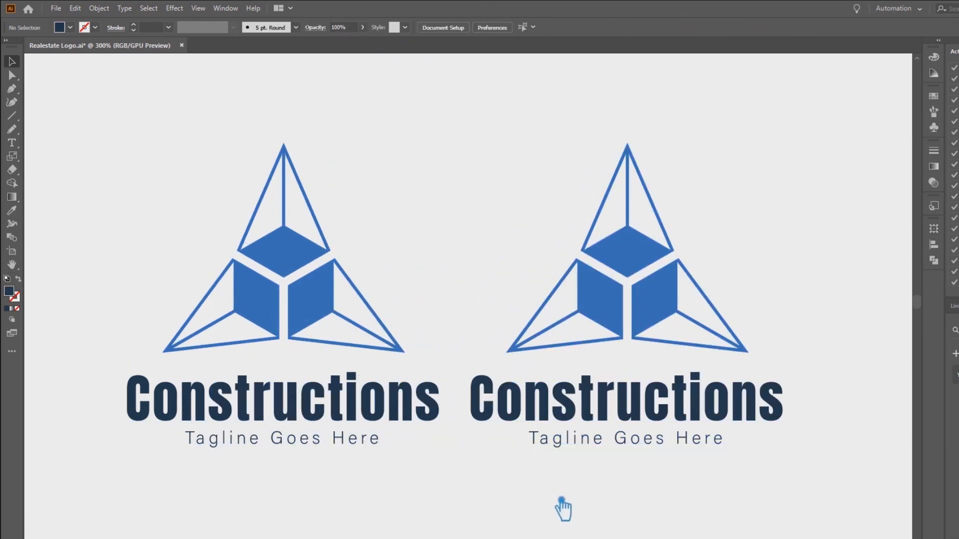
Delete the inner anchor points of the copied logo's three spikes so they form solid shapes with the cube faces.
{"action": "key", "text": "a"}
{"action": "key", "text": "minus"}
{"action": "left_click", "coordinate": [581, 314]}
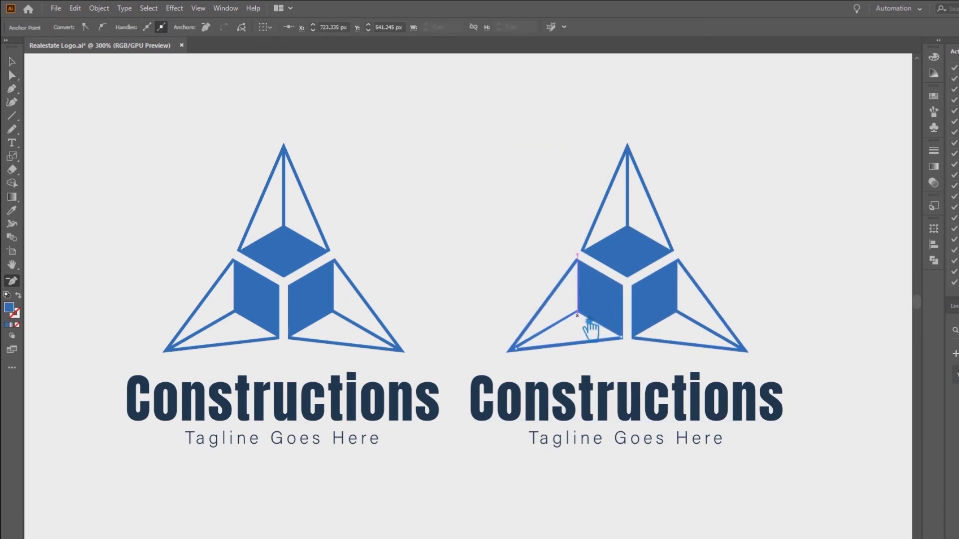
{"action": "left_click", "coordinate": [579, 315]}
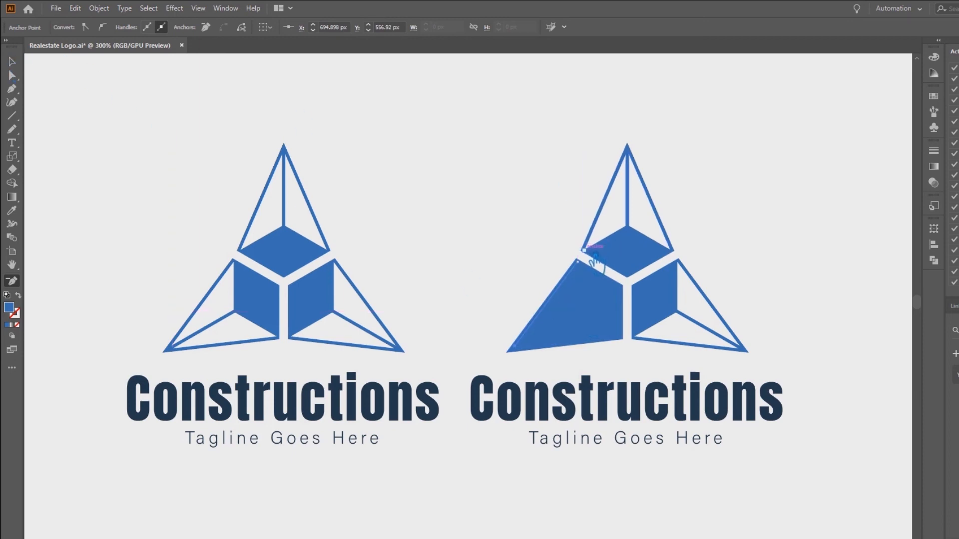
{"action": "left_click", "coordinate": [583, 249]}
{"action": "left_click", "coordinate": [628, 227]}
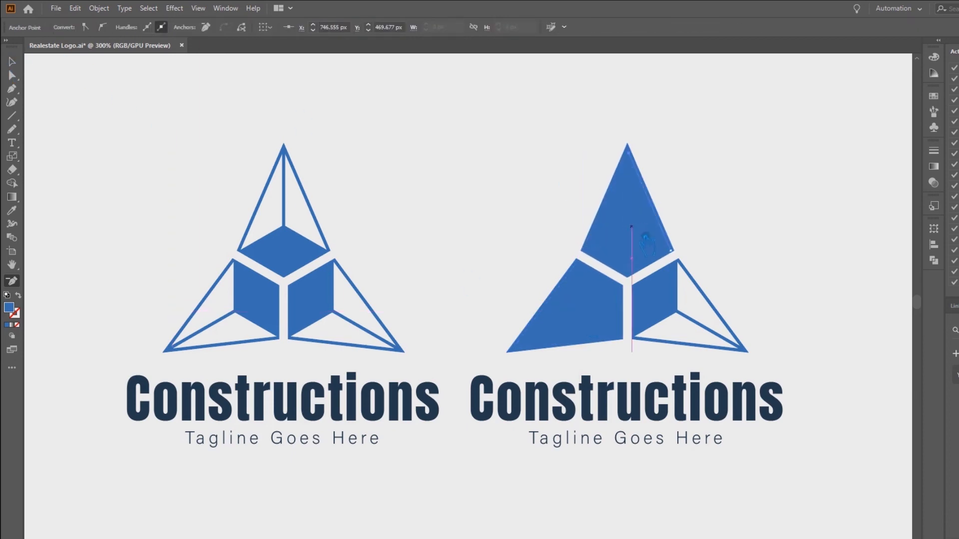
{"action": "left_click", "coordinate": [635, 338]}
{"action": "left_click", "coordinate": [673, 308]}
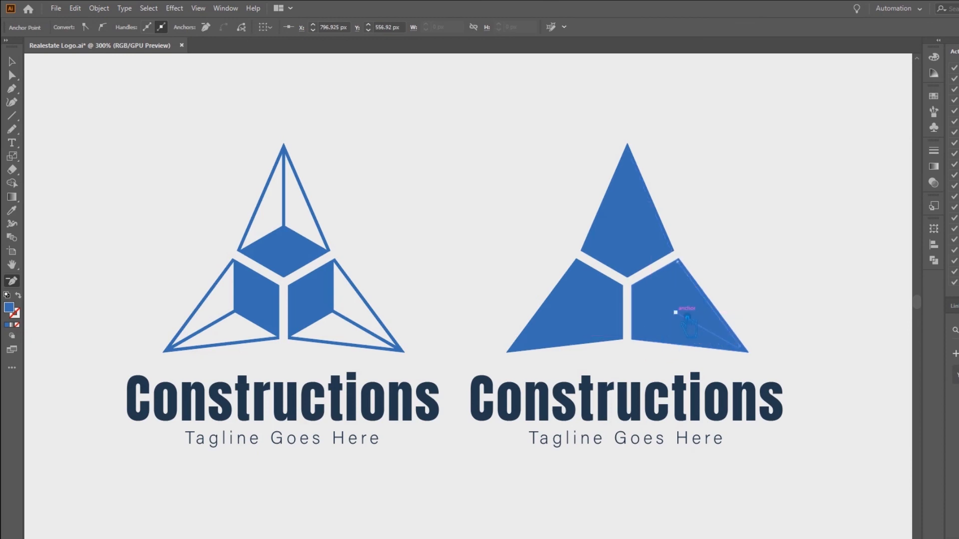
{"action": "key", "text": "v"}
{"action": "left_click", "coordinate": [426, 122]}
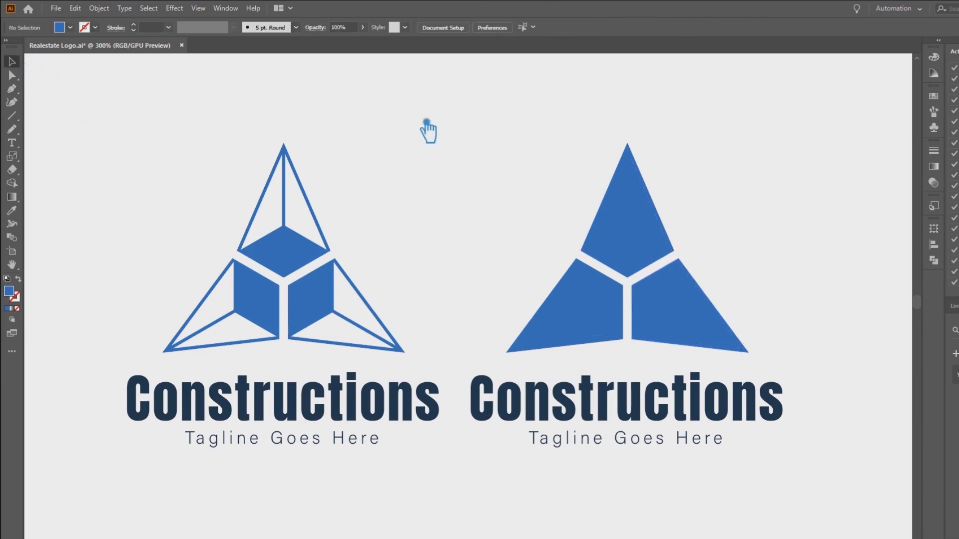
Ungroup the copied logo to separate its mark from the wordmark and tagline.
{"action": "left_click_drag", "start_coordinate": [535, 124], "coordinate": [713, 353]}
{"action": "left_click", "coordinate": [793, 352]}
{"action": "left_click", "coordinate": [598, 273]}
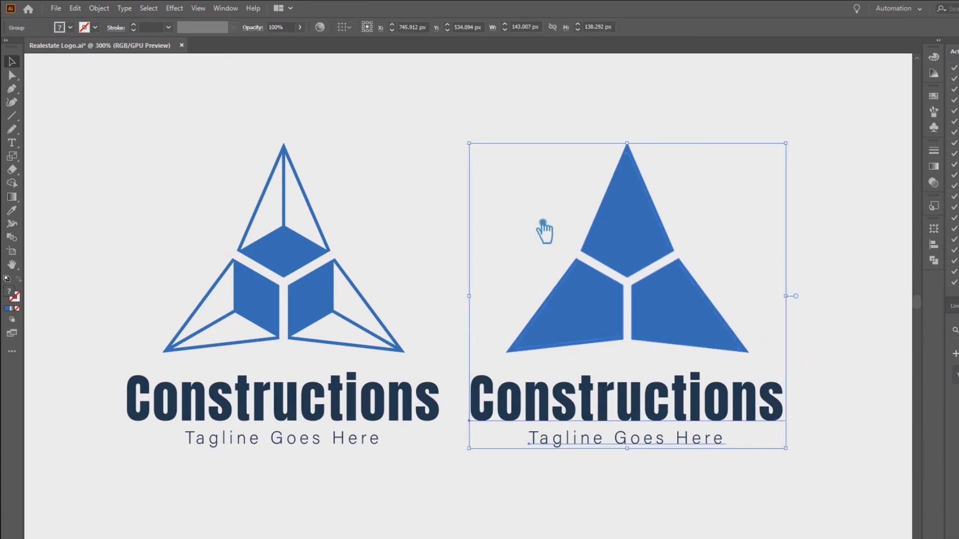
{"action": "left_click", "coordinate": [628, 406]}
{"action": "right_click", "coordinate": [695, 430]}
{"action": "left_click", "coordinate": [744, 300]}
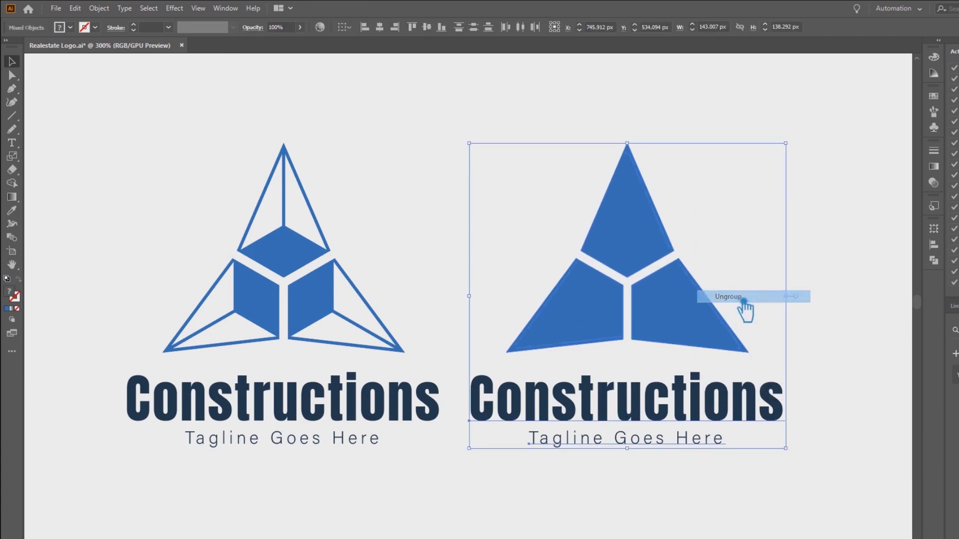
Unite the overlapping shapes of the copied logo's mark with Pathfinder.
{"action": "left_click", "coordinate": [594, 265]}
{"action": "left_click", "coordinate": [934, 260]}
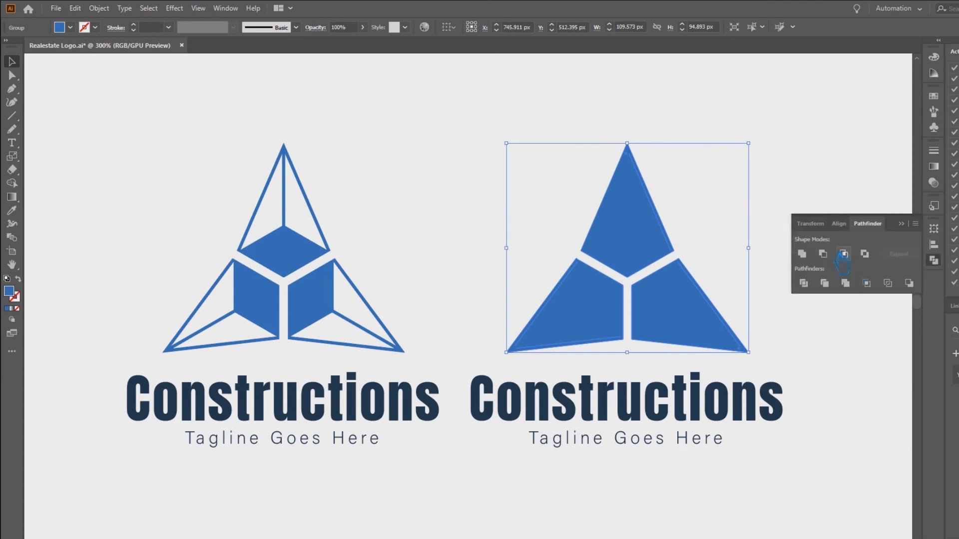
{"action": "left_click", "coordinate": [908, 225]}
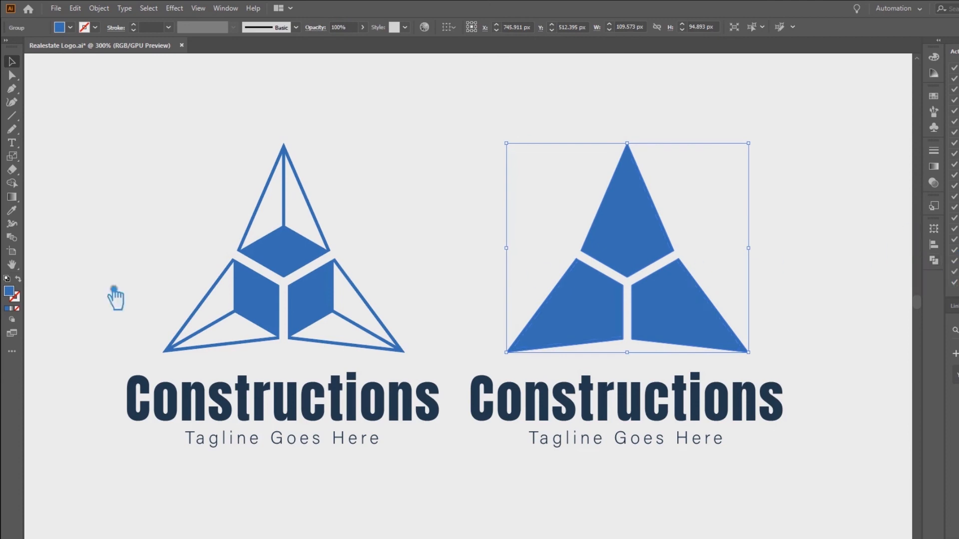
Recolour the copied logo's solid mark teal, 1C92AD.
{"action": "double_click", "coordinate": [9, 291]}
{"action": "left_click_drag", "start_coordinate": [863, 191], "coordinate": [863, 184]}
{"action": "left_click", "coordinate": [820, 164]}
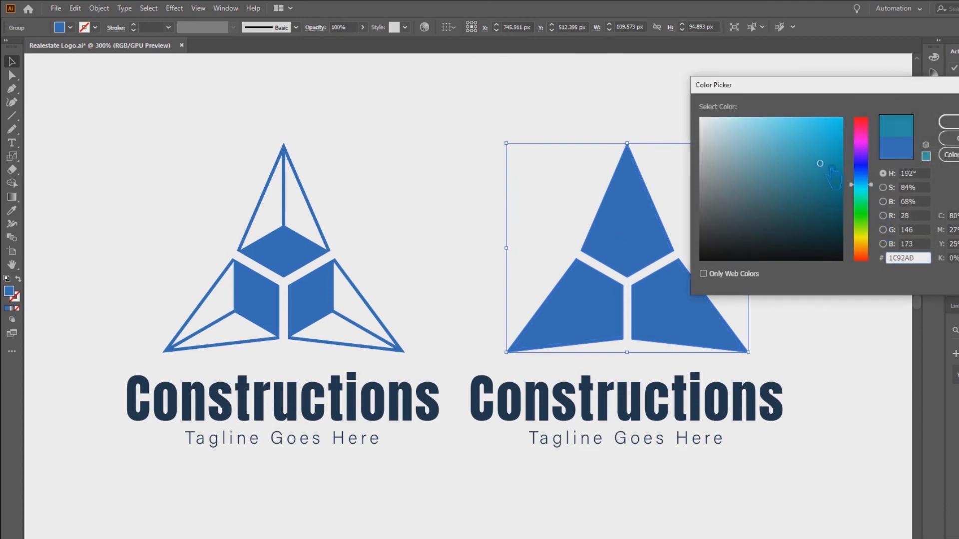
{"action": "left_click", "coordinate": [950, 122]}
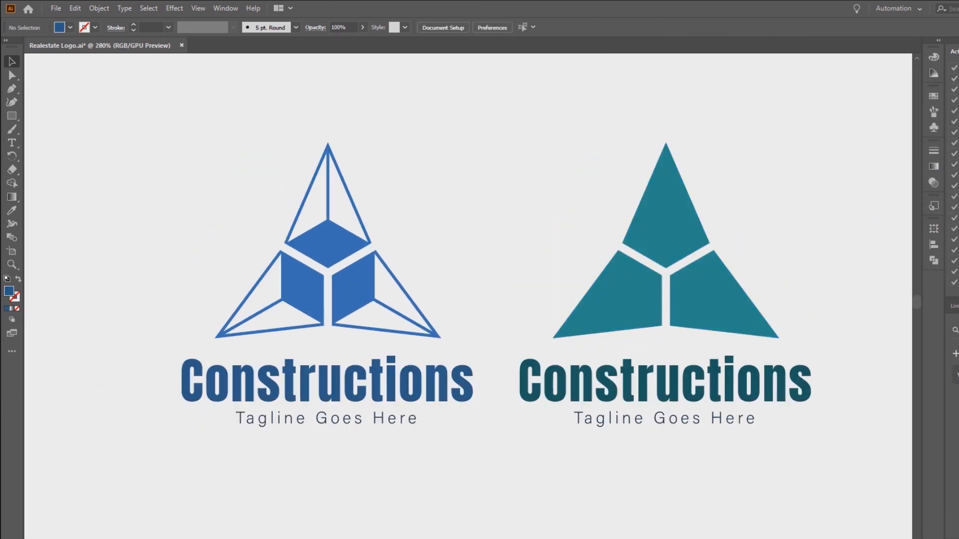
{"action": "scroll", "coordinate": [478, 327], "scroll_direction": "up", "scroll_amount": 1}
{"action": "left_click_drag", "start_coordinate": [588, 500], "coordinate": [568, 517]}
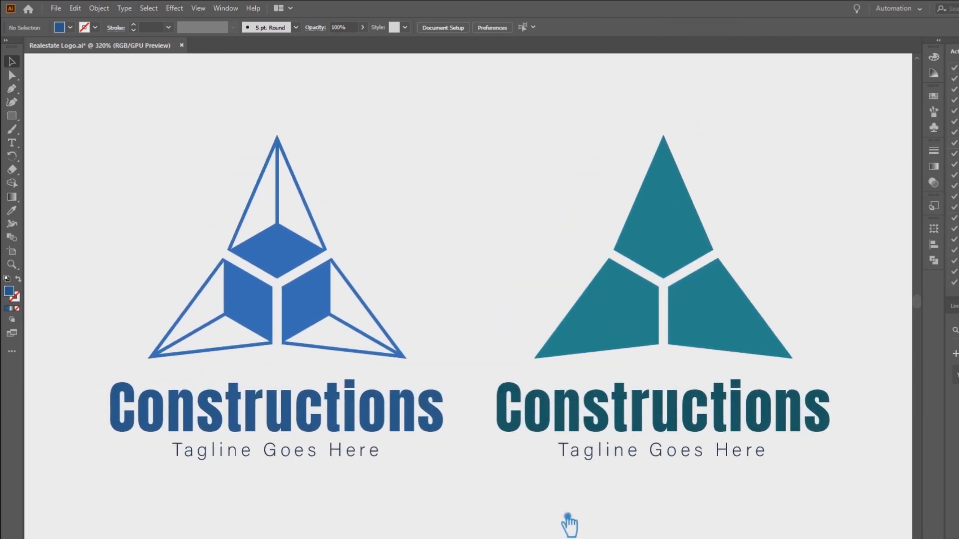